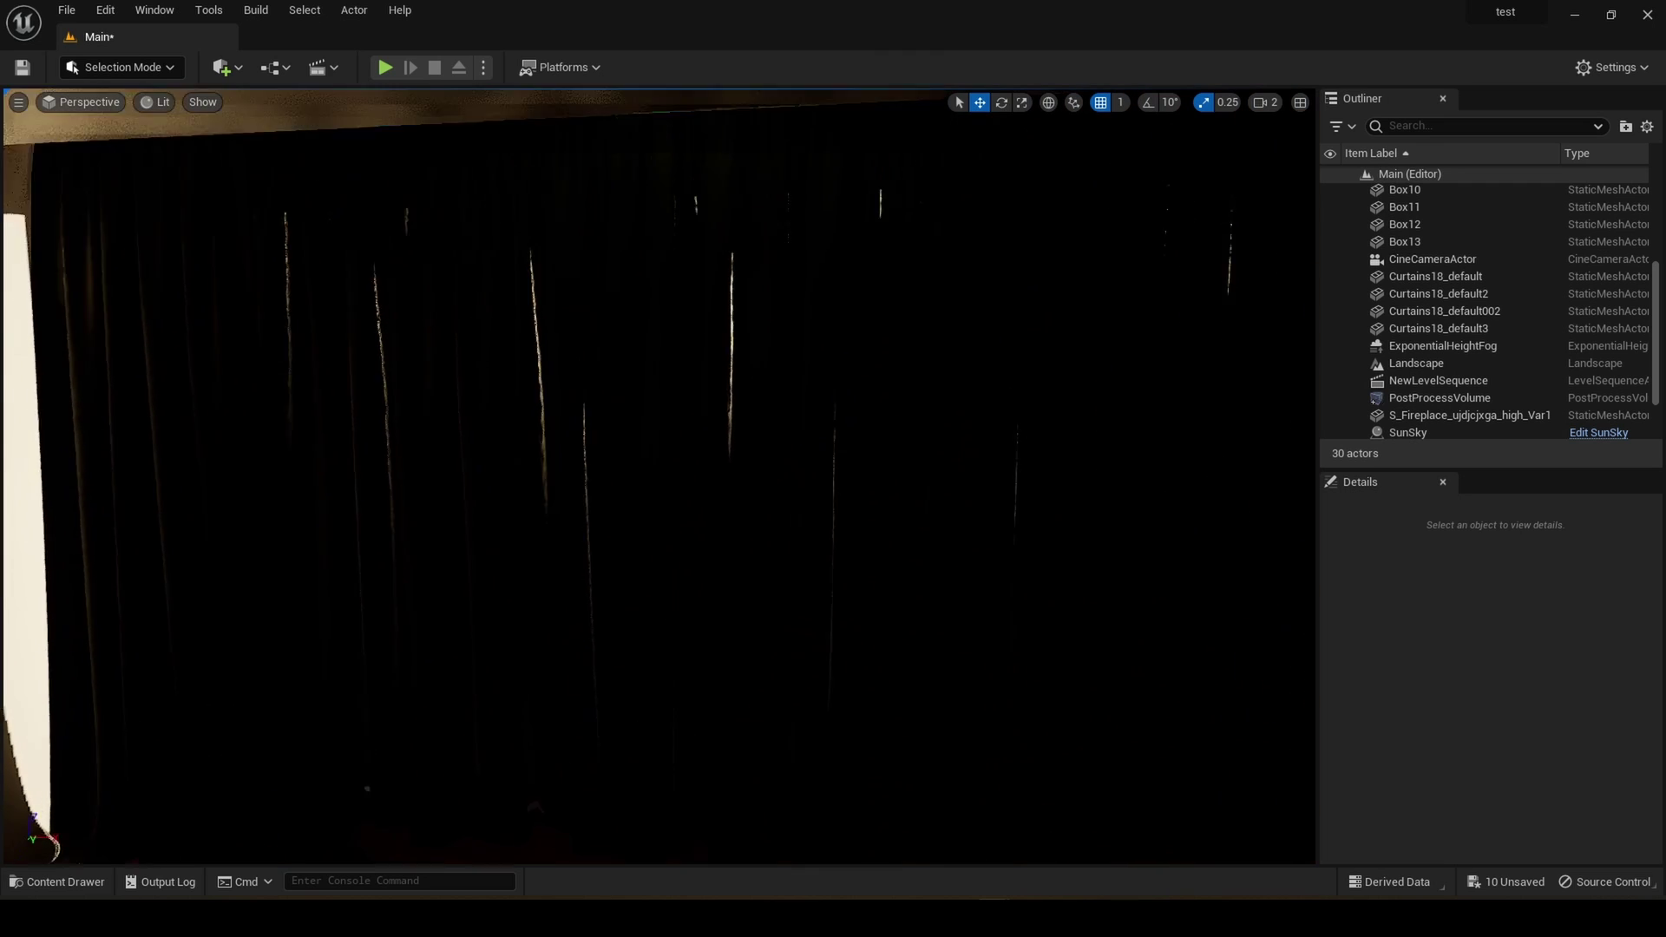
- Open the Curtain_Transparent material from the Curtain folder for editing
key("s")
key("w")
right_click_drag(501, 758, 473, 690)
key("s")
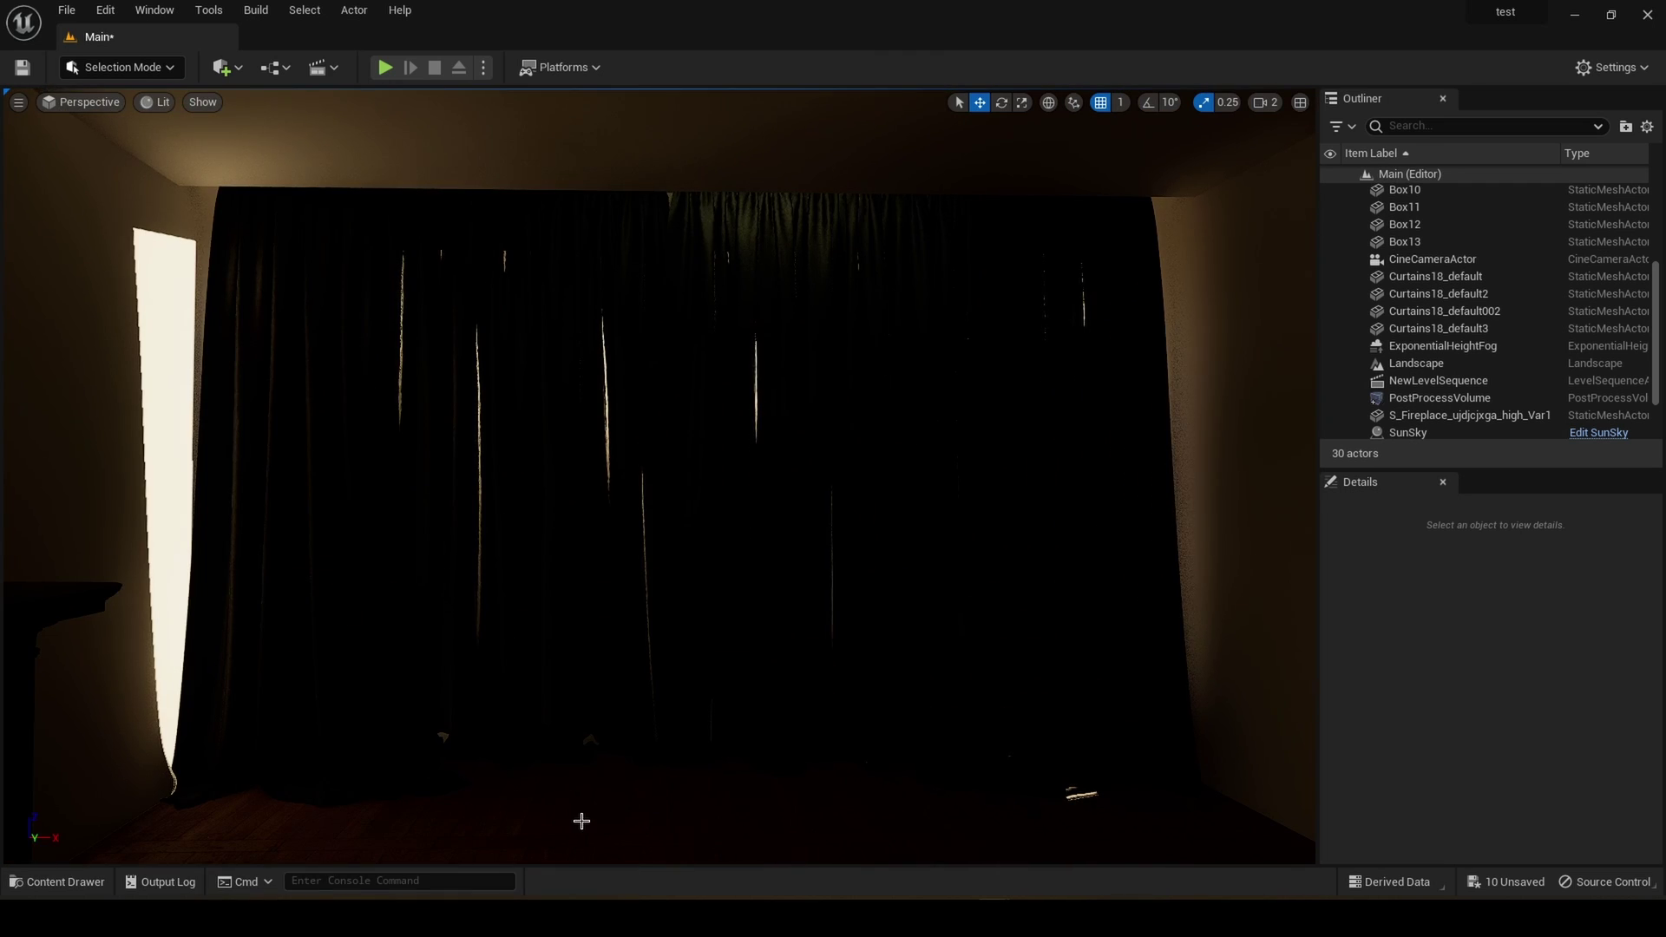
left_click(17, 878)
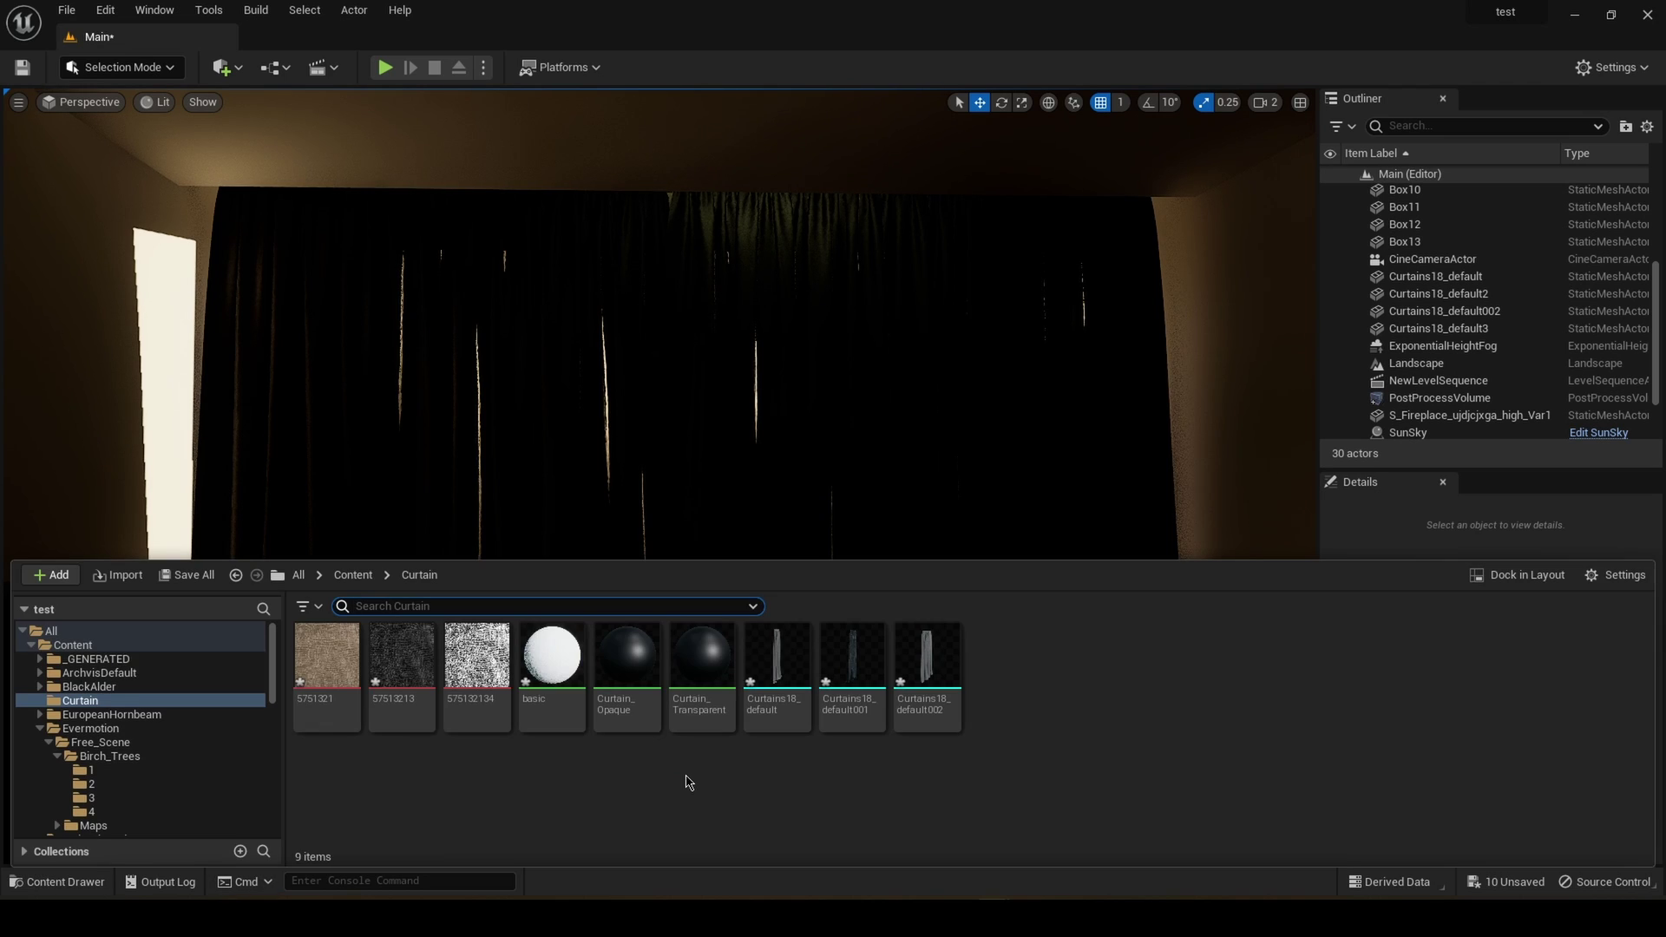
double_click(702, 658)
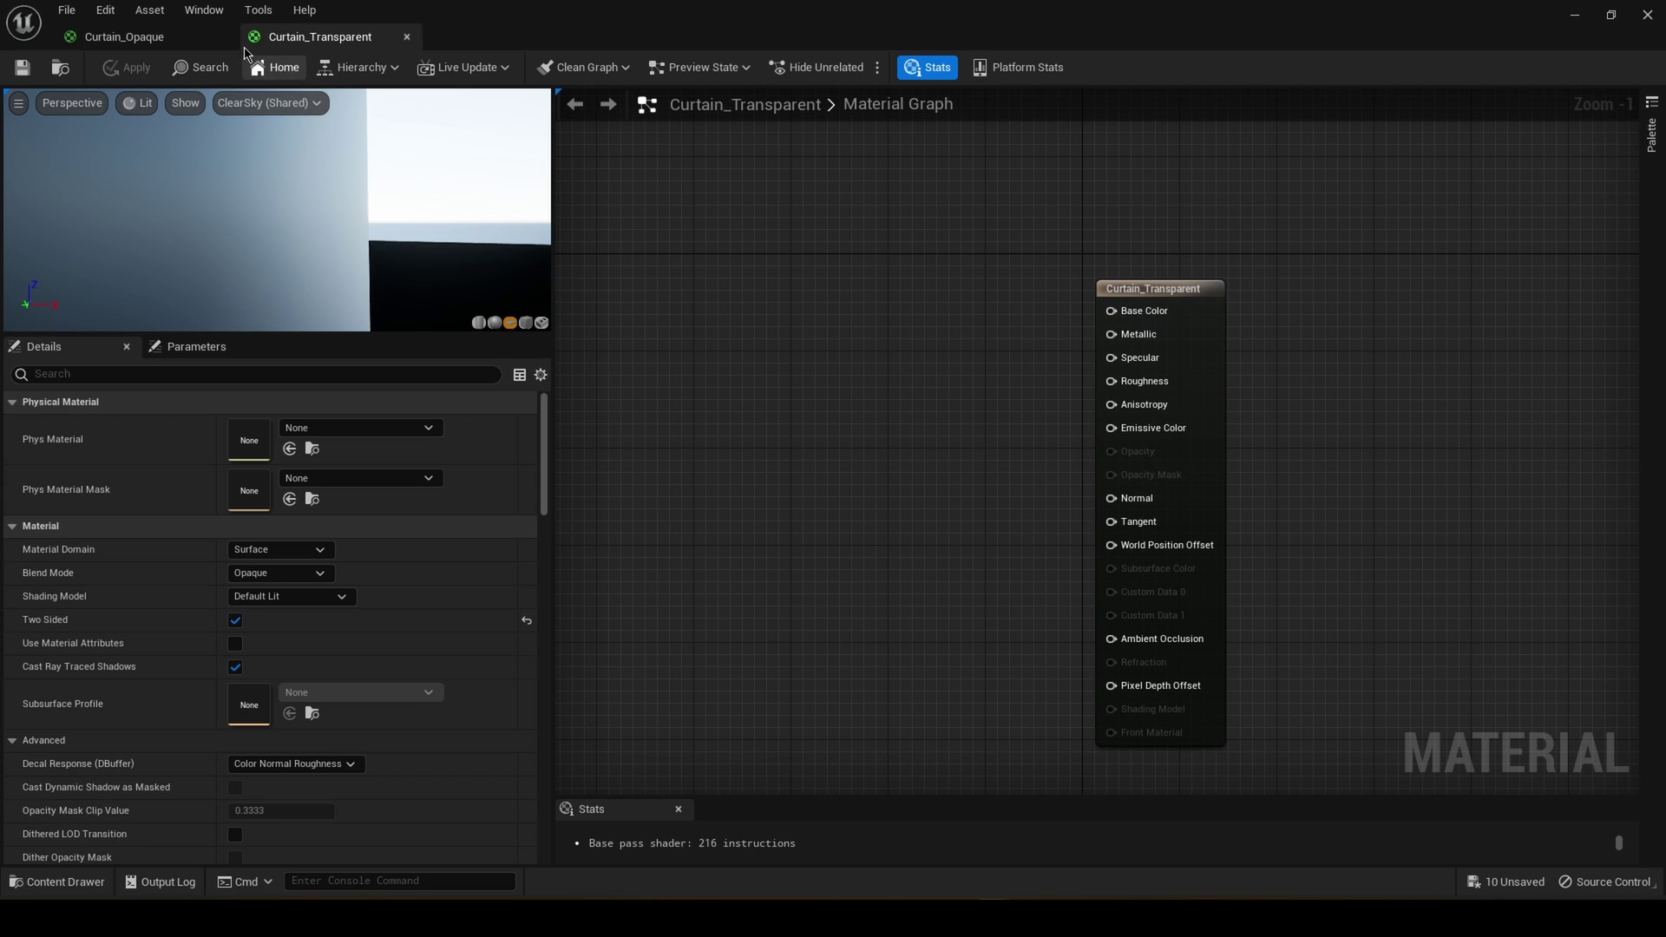
- Add the 575132134 texture to the material graph and connect its RGB output to Opacity Mask
key("ctrl+space")
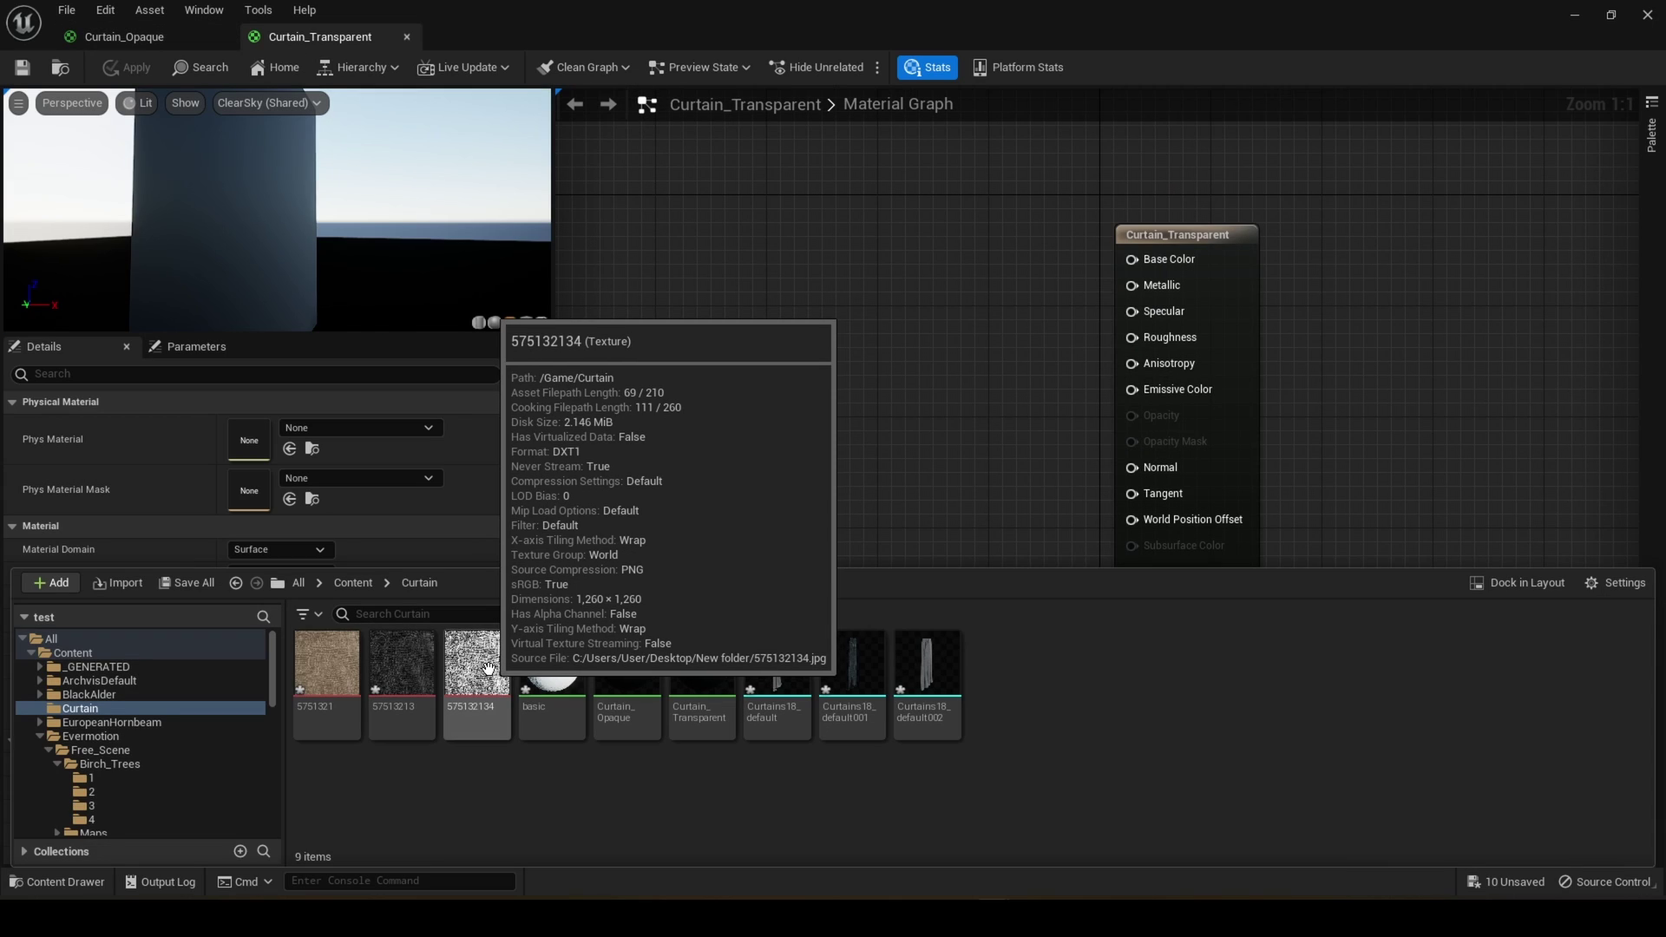
left_click_drag(480, 666, 780, 236)
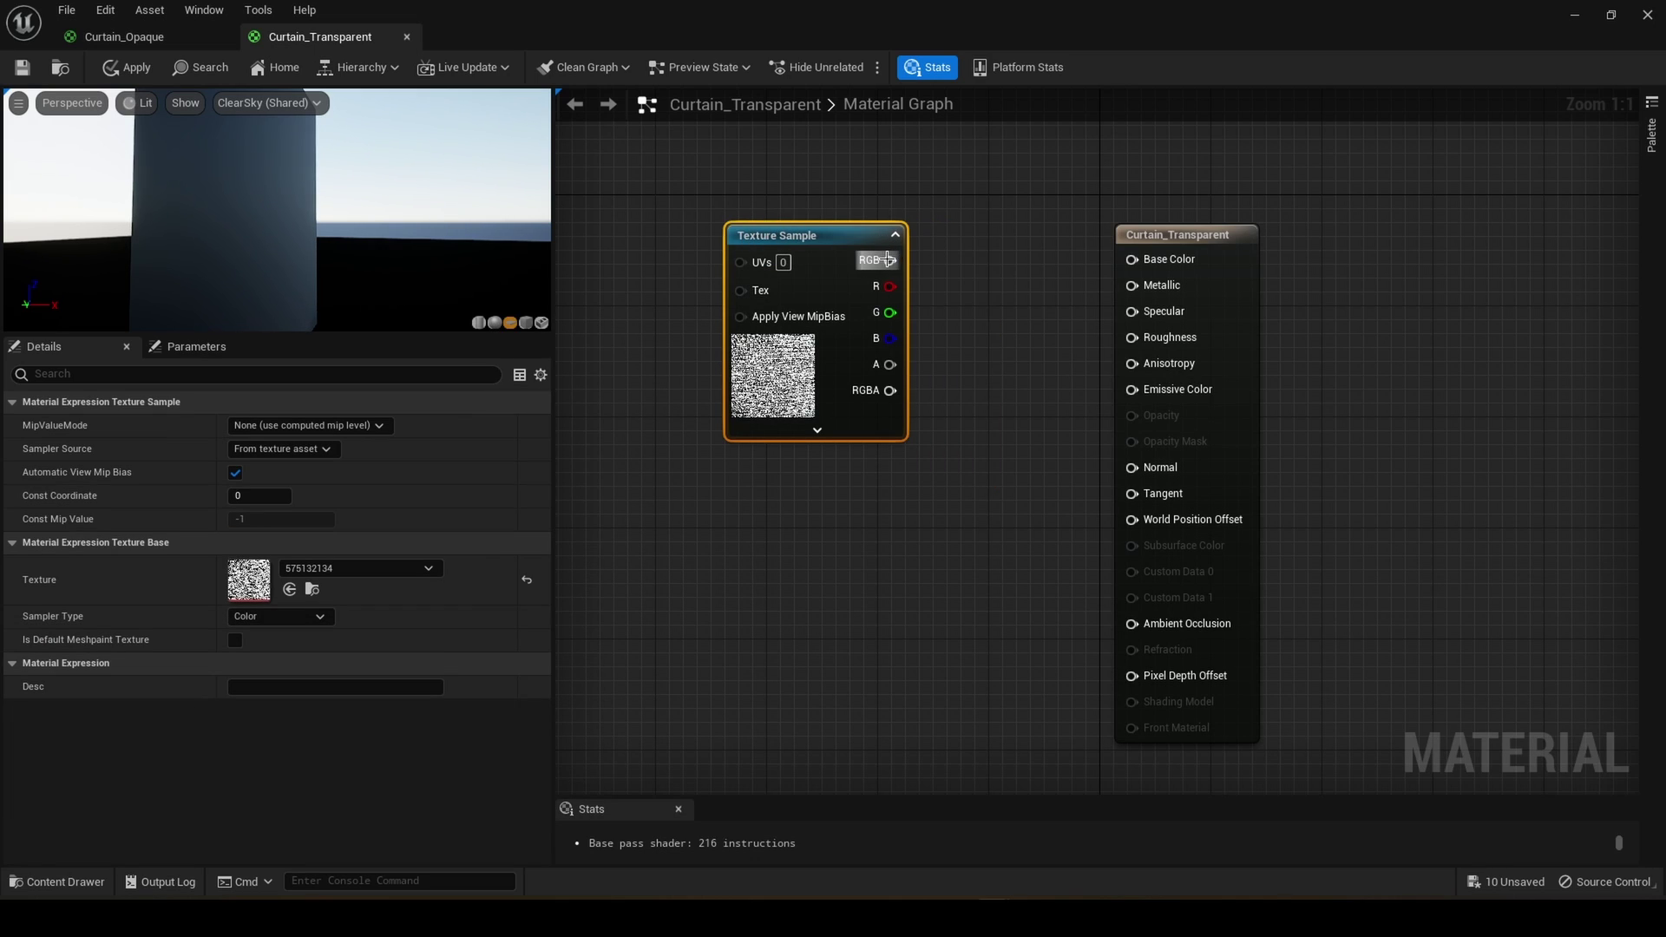
left_click_drag(890, 261, 1132, 448)
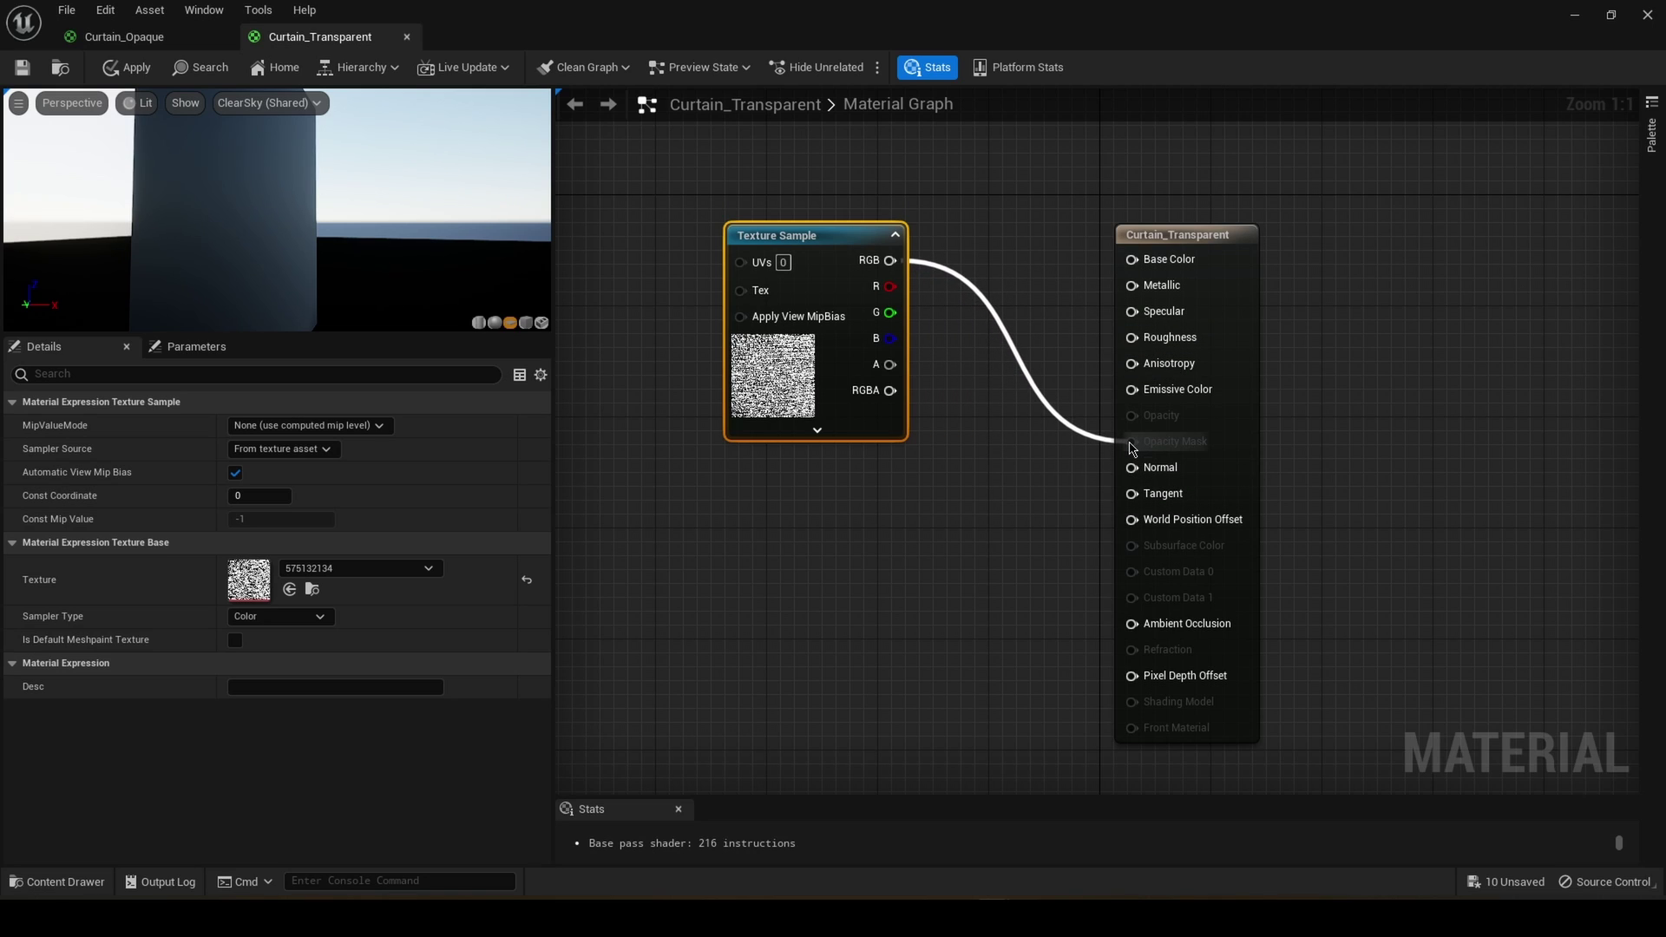
right_click_drag(990, 287, 992, 448)
left_click_drag(816, 396, 832, 451)
left_click(845, 422)
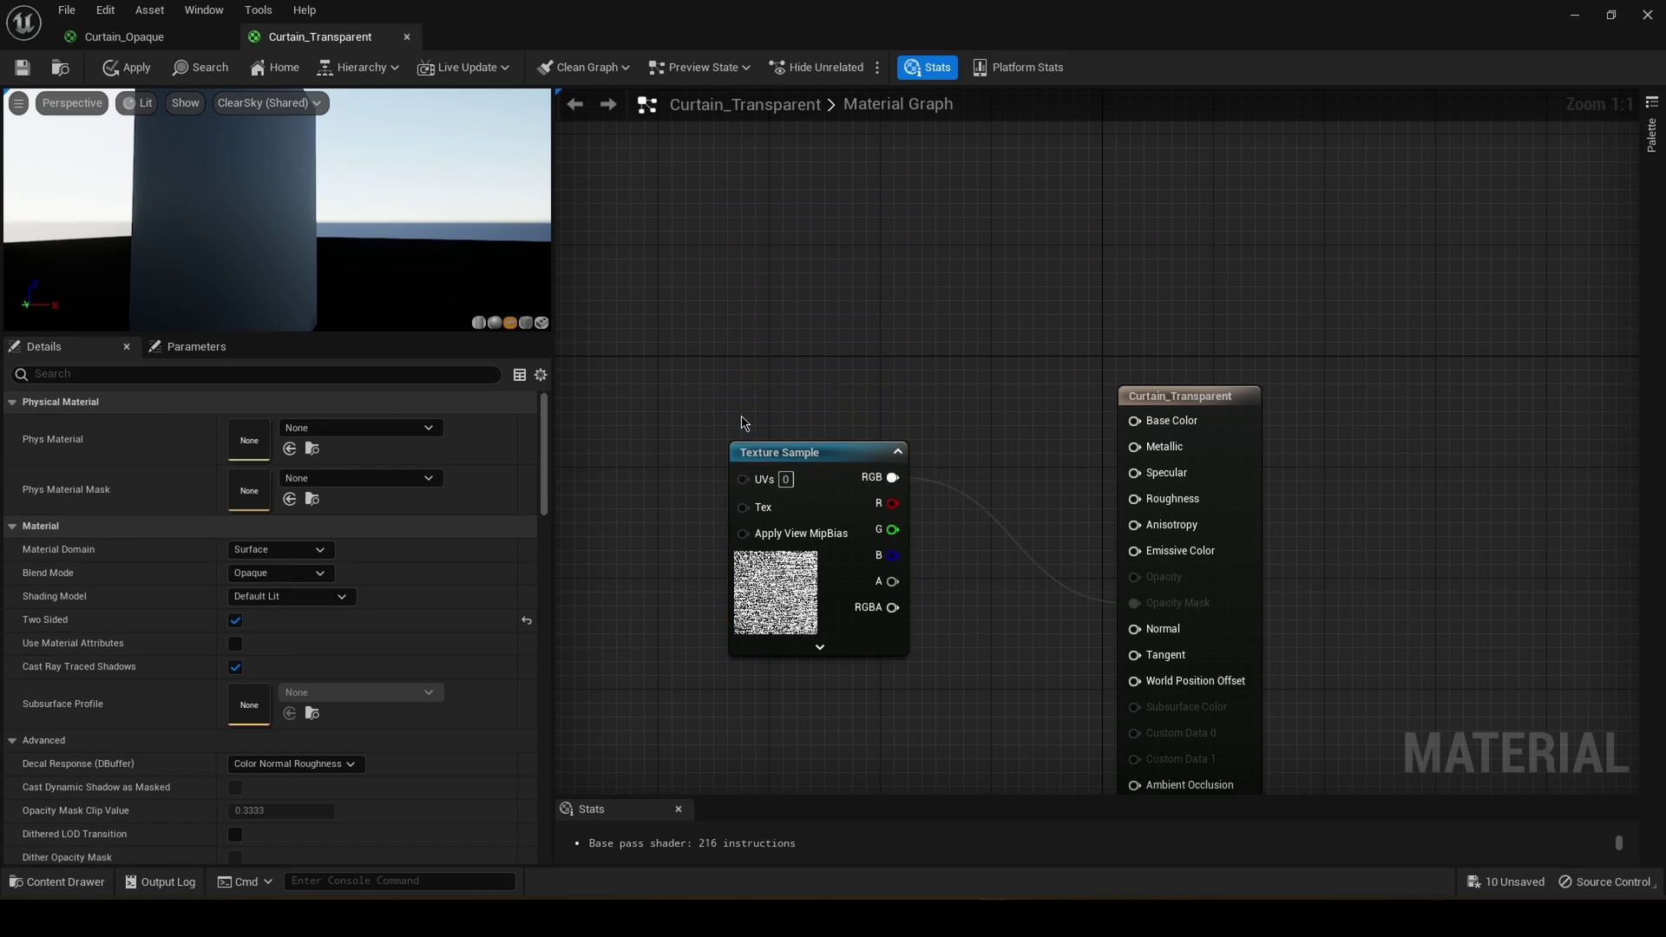
- Add a Blend_Screen node above the texture sample and connect the texture's RGB output to its Base input
right_click(943, 385)
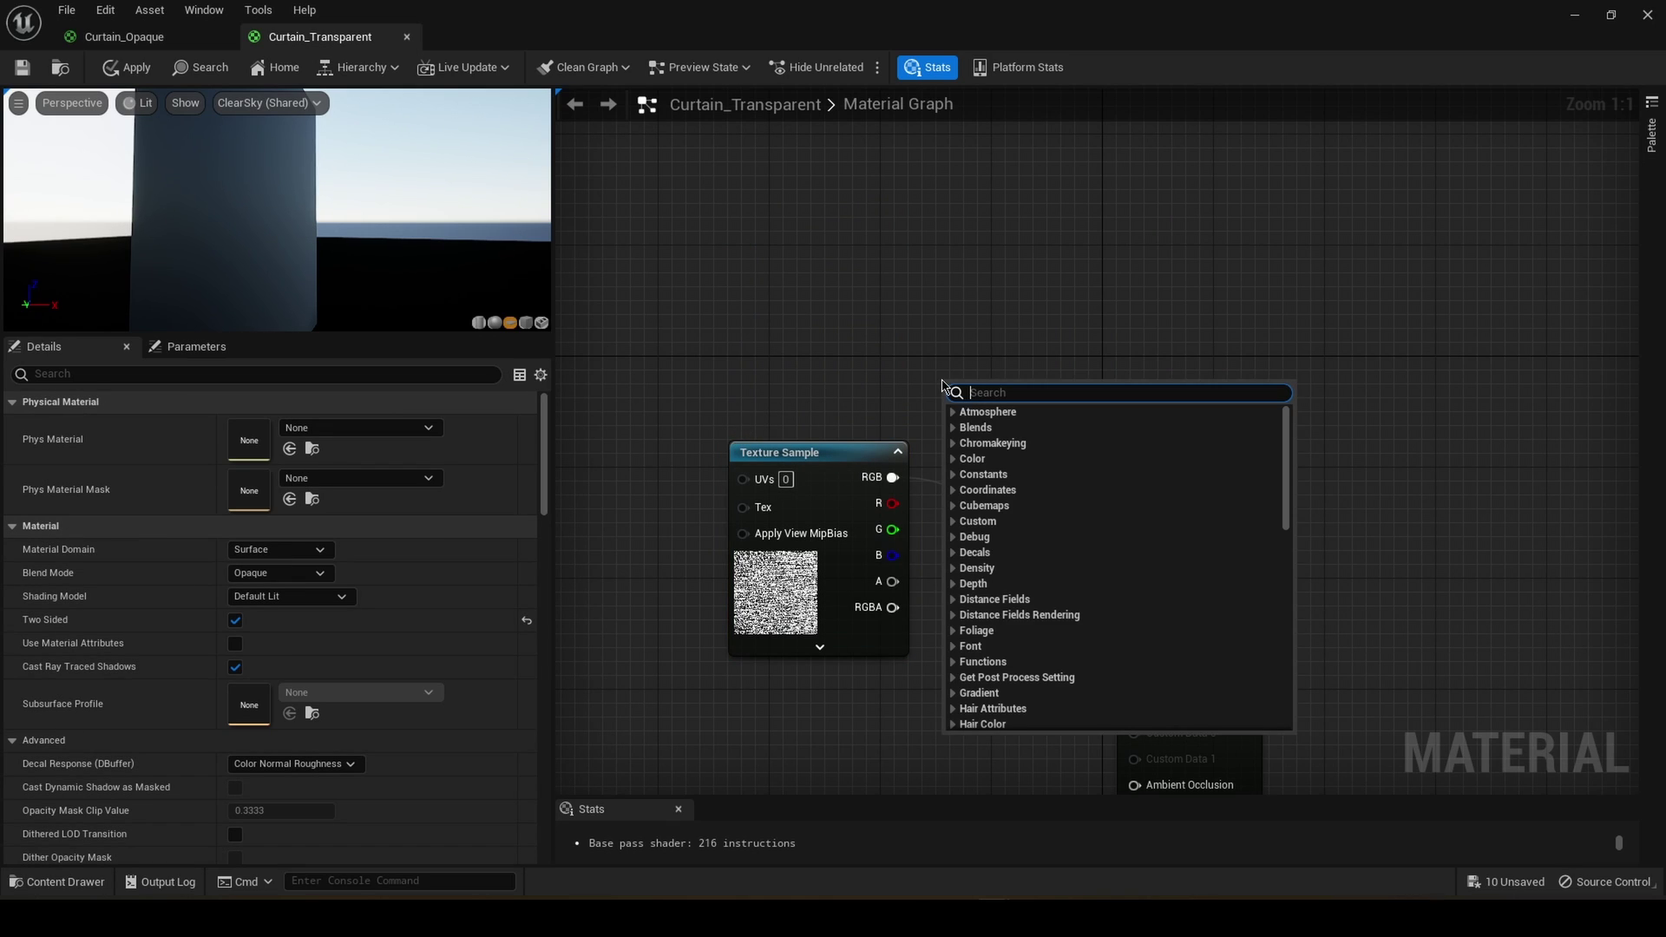
type("b")
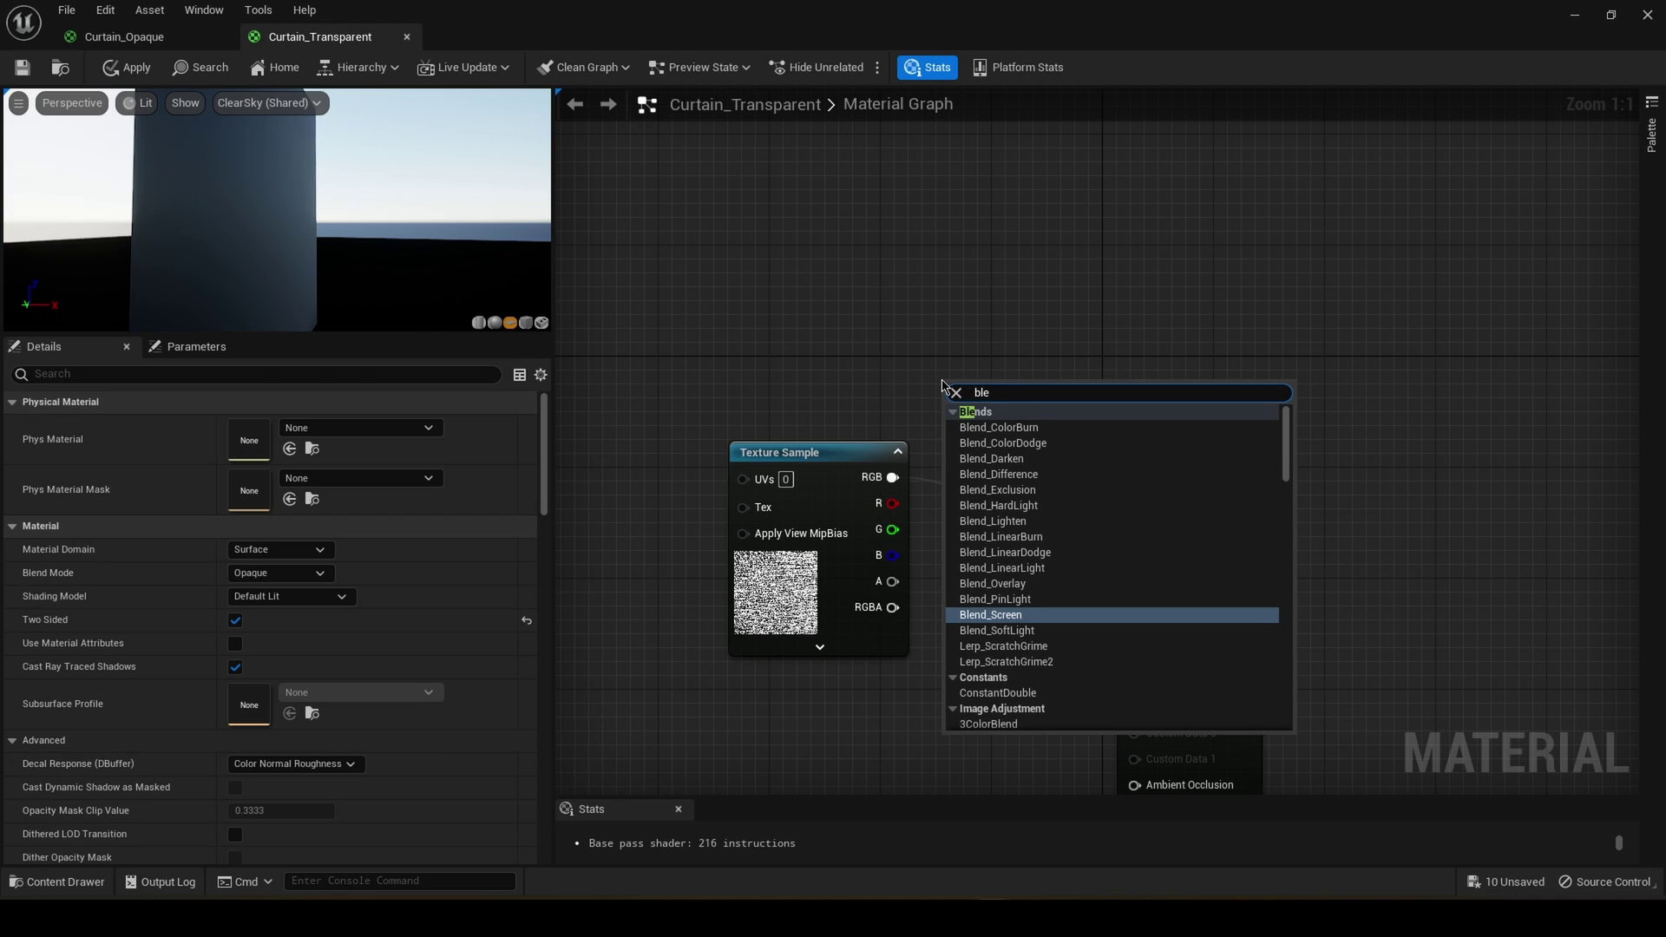
type("le")
key("Return")
left_click_drag(949, 375, 916, 338)
left_click_drag(893, 477, 924, 404)
left_click(702, 301)
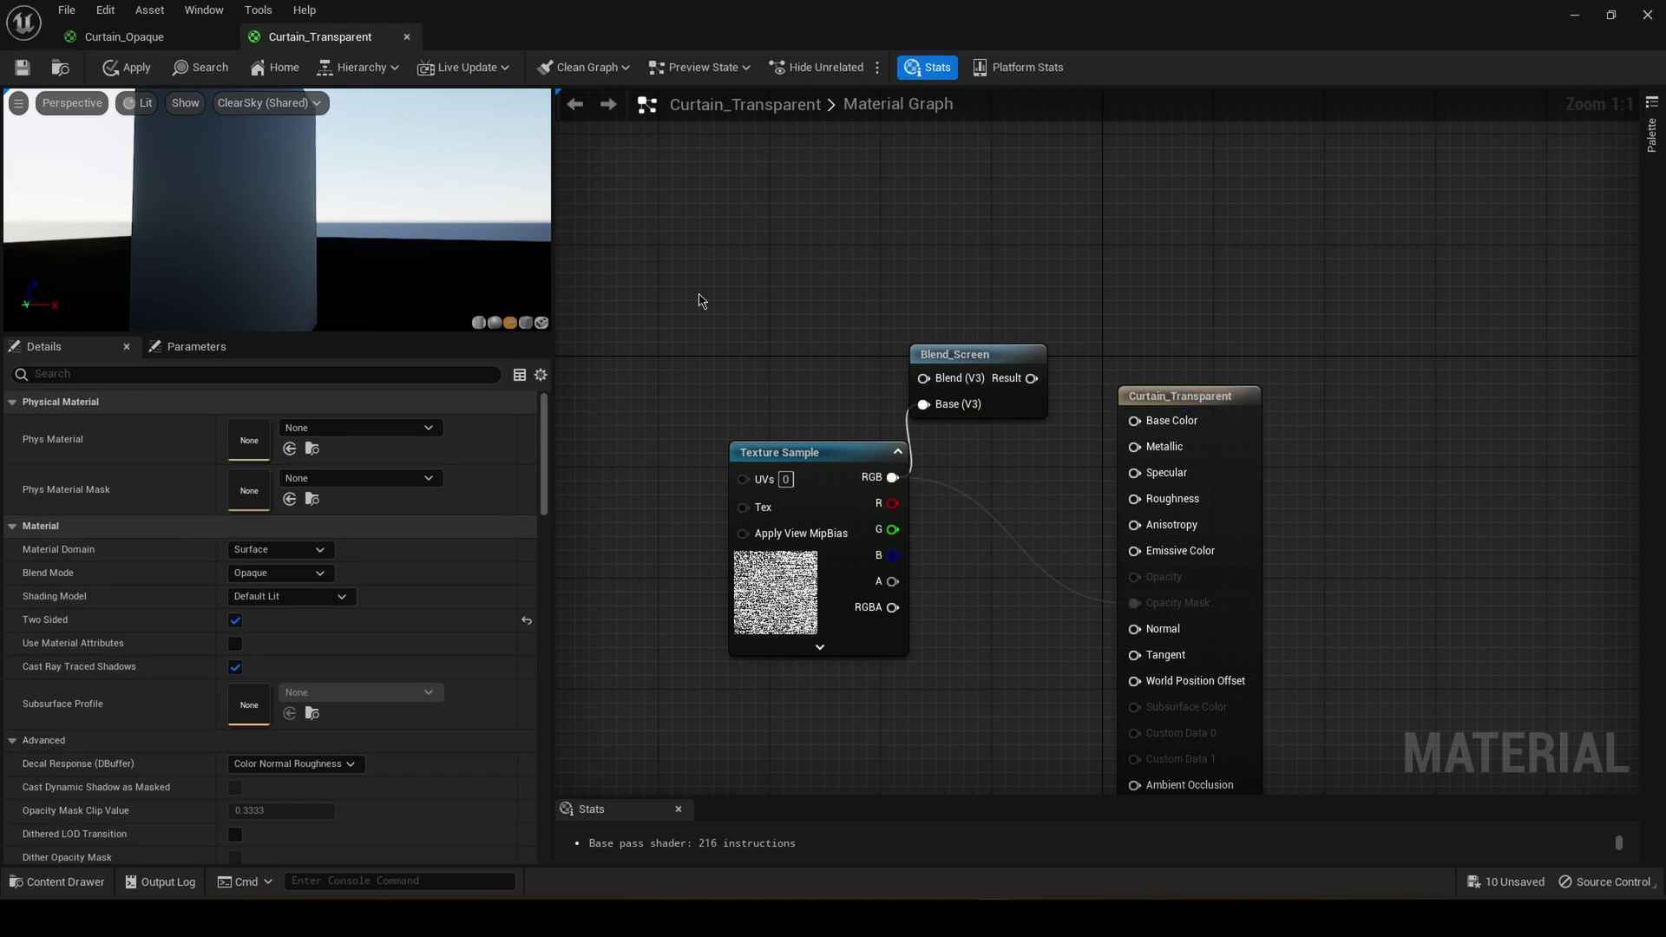
- Add a Constant3Vector feeding the Blend input of Blend_Screen, and connect the blend result to Base Color
left_click(713, 247)
left_click_drag(781, 239, 712, 204)
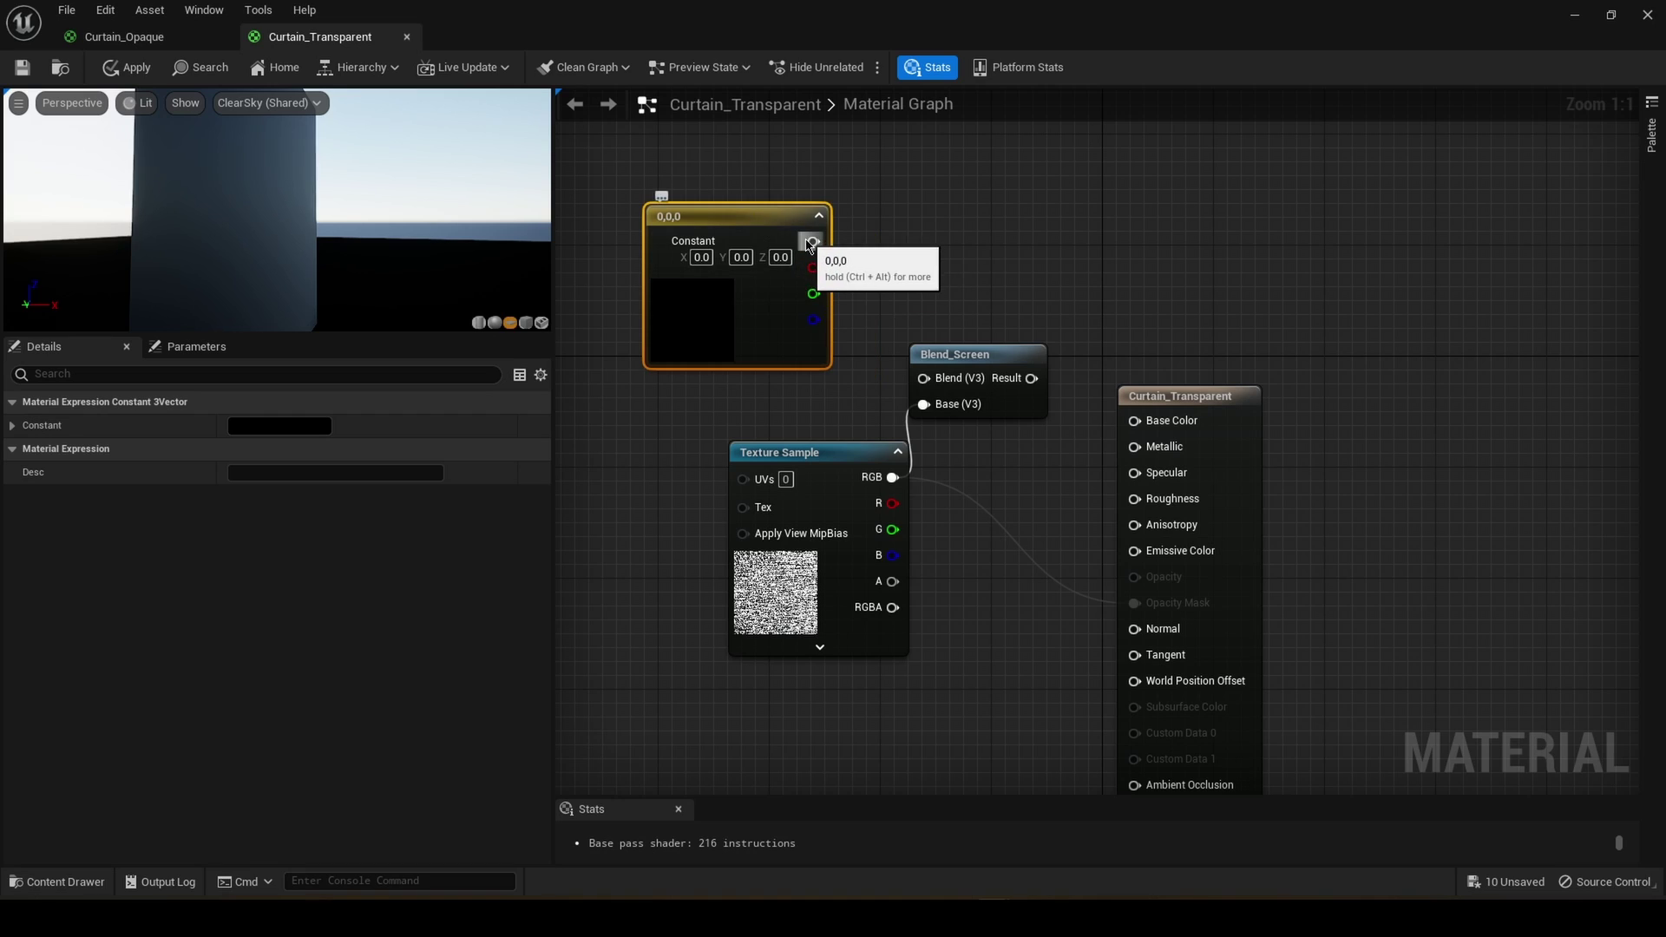
left_click_drag(813, 241, 924, 379)
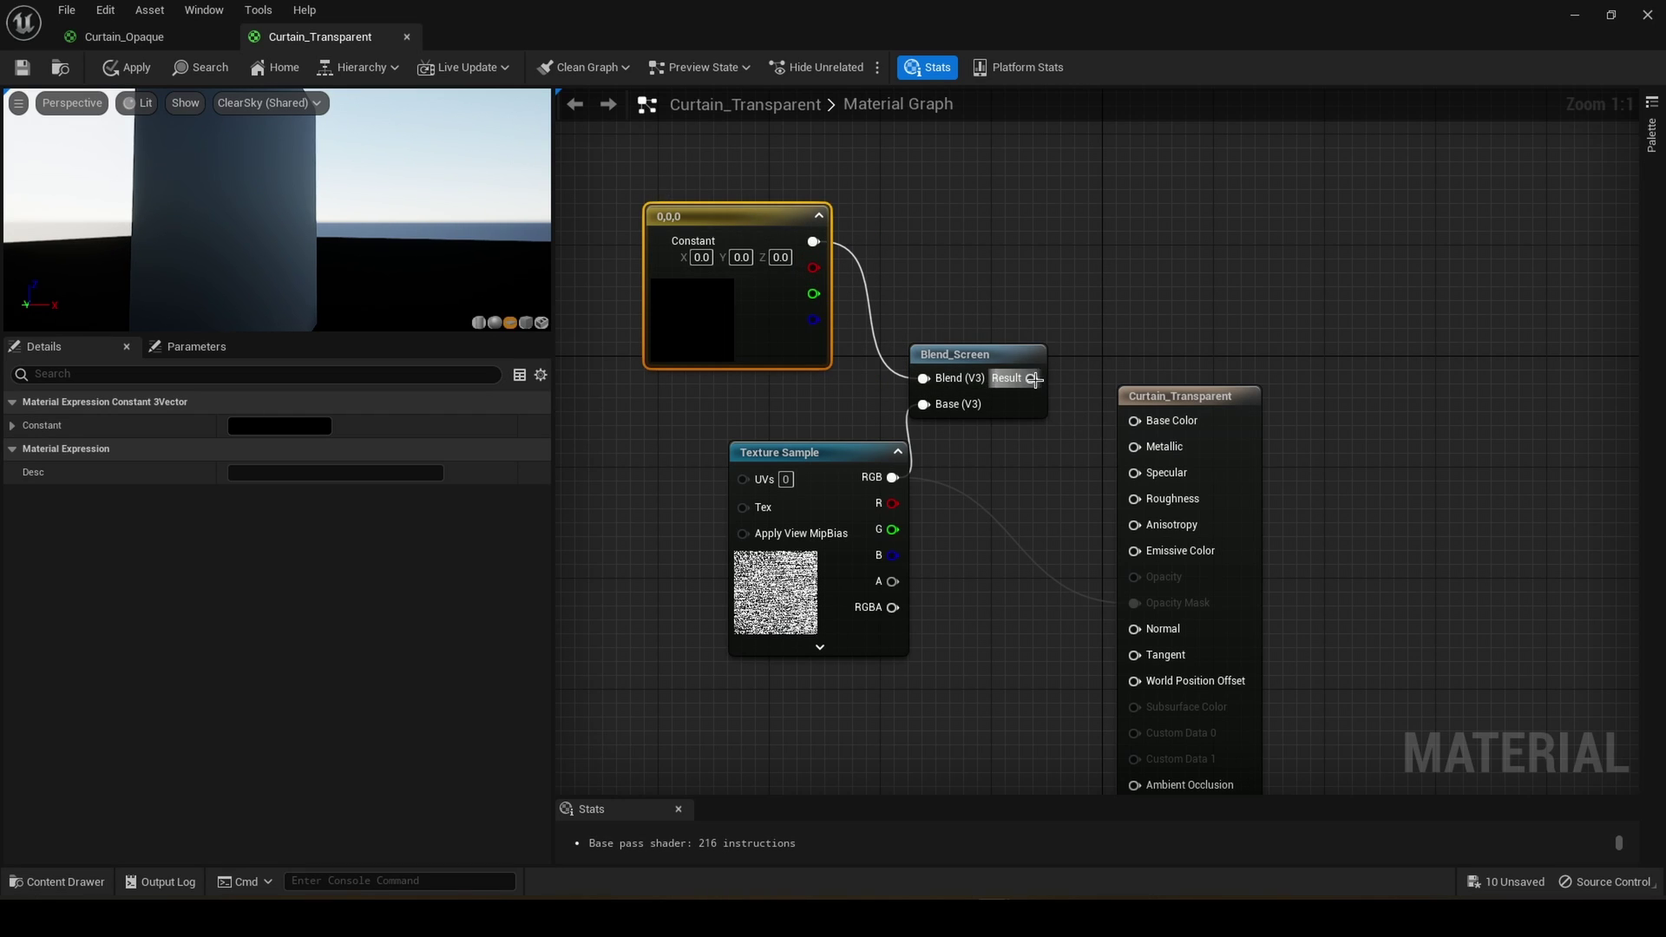
left_click_drag(1032, 378, 1134, 420)
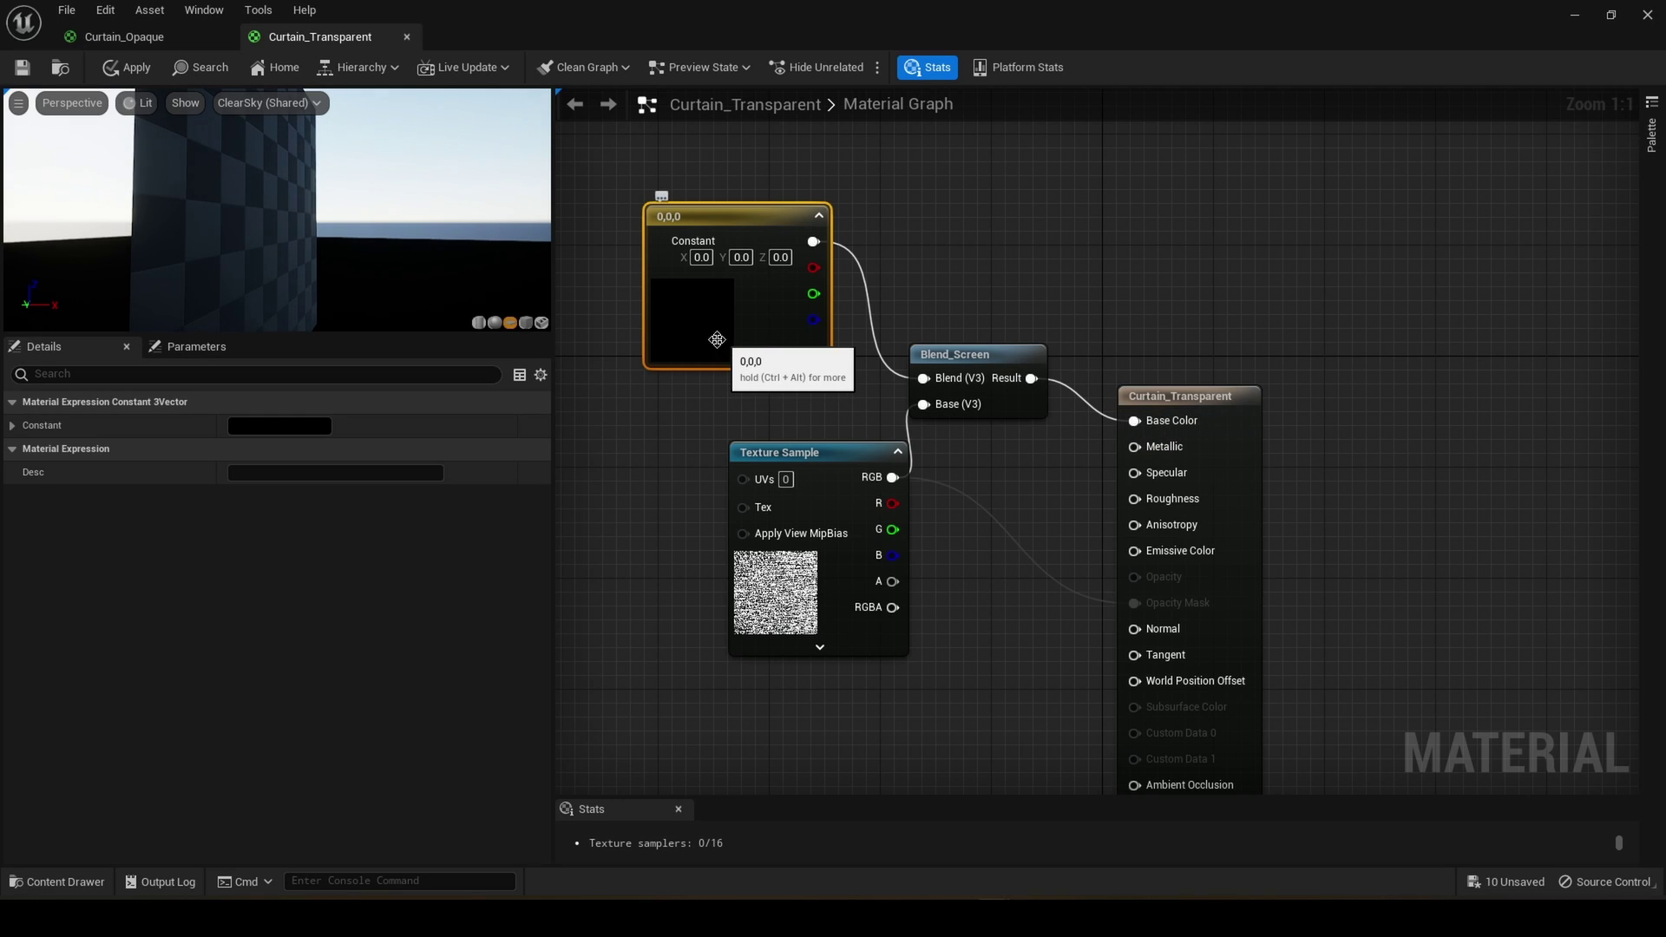
- Set the Constant3Vector colour to white, with red, green and blue at 1.0
left_click(304, 425)
left_click_drag(551, 547, 565, 495)
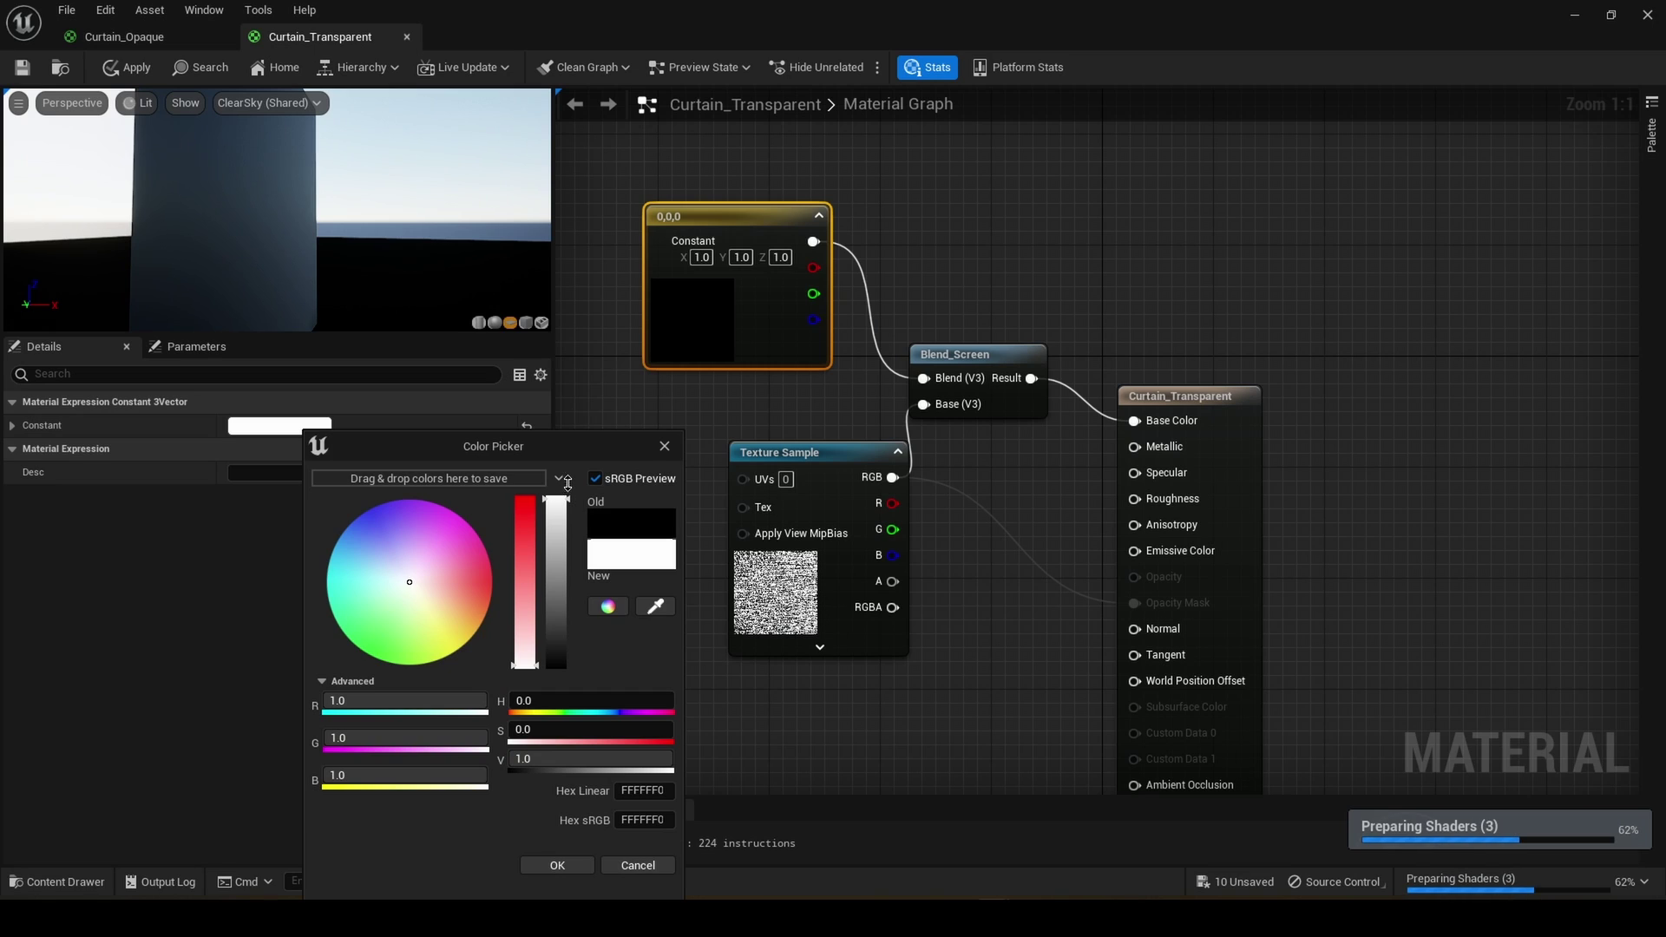
left_click(556, 865)
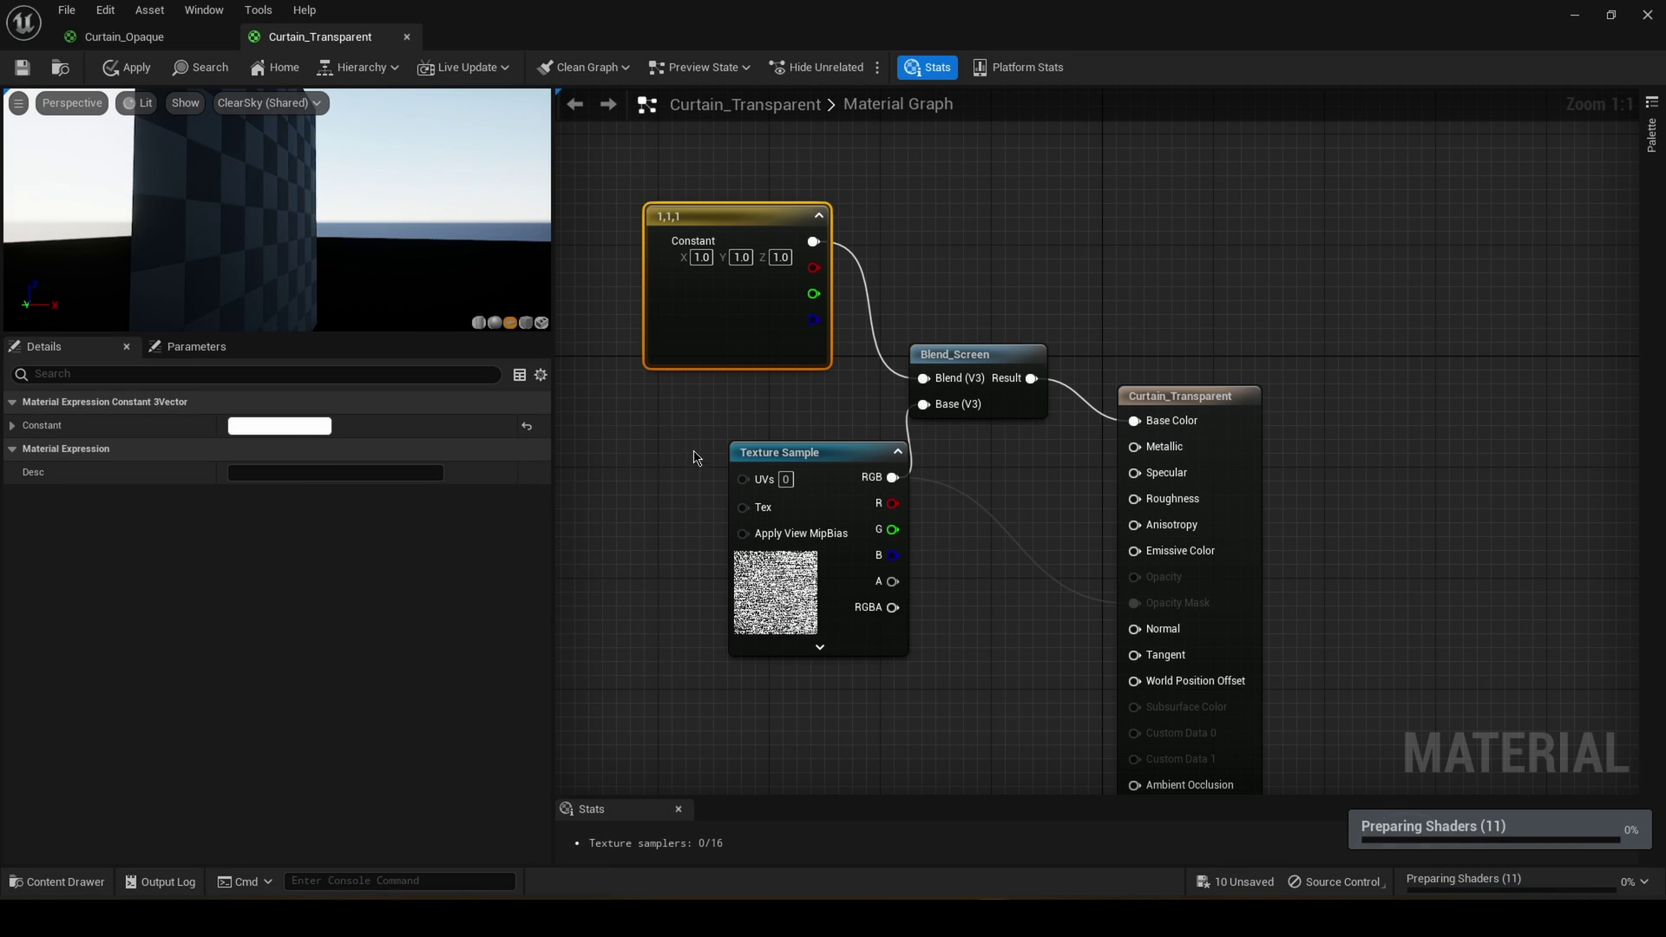
- Add a texture coordinate node connected to the UVs input of the texture sample
right_click_drag(692, 454, 889, 415)
left_click(890, 415)
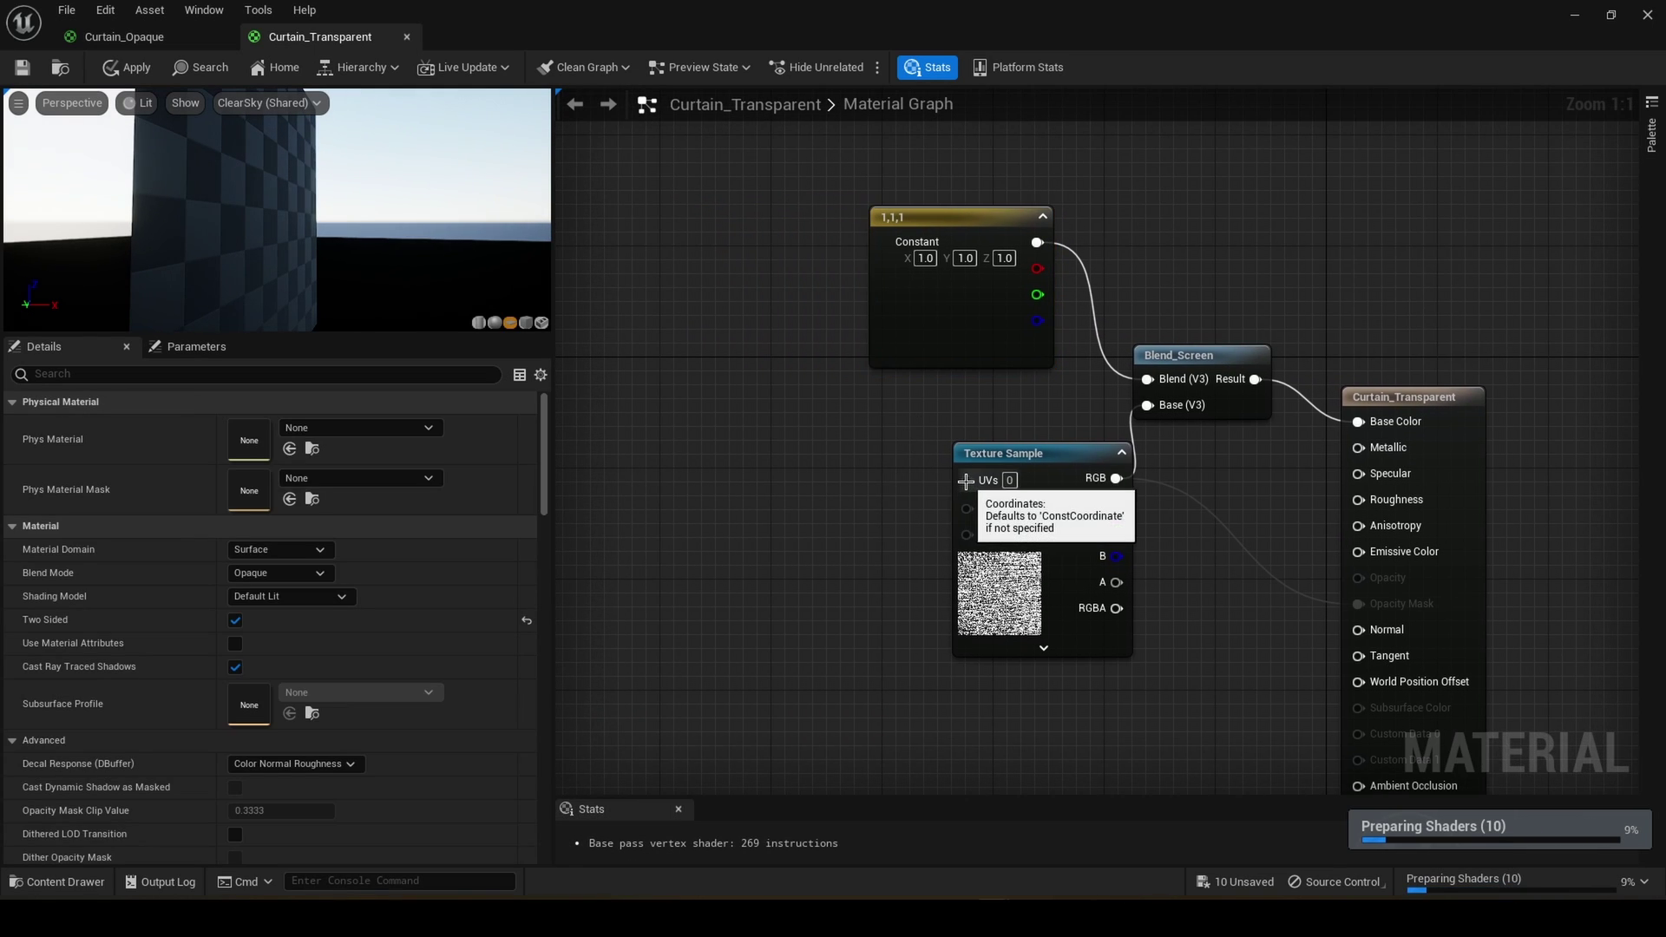
left_click_drag(966, 480, 764, 412)
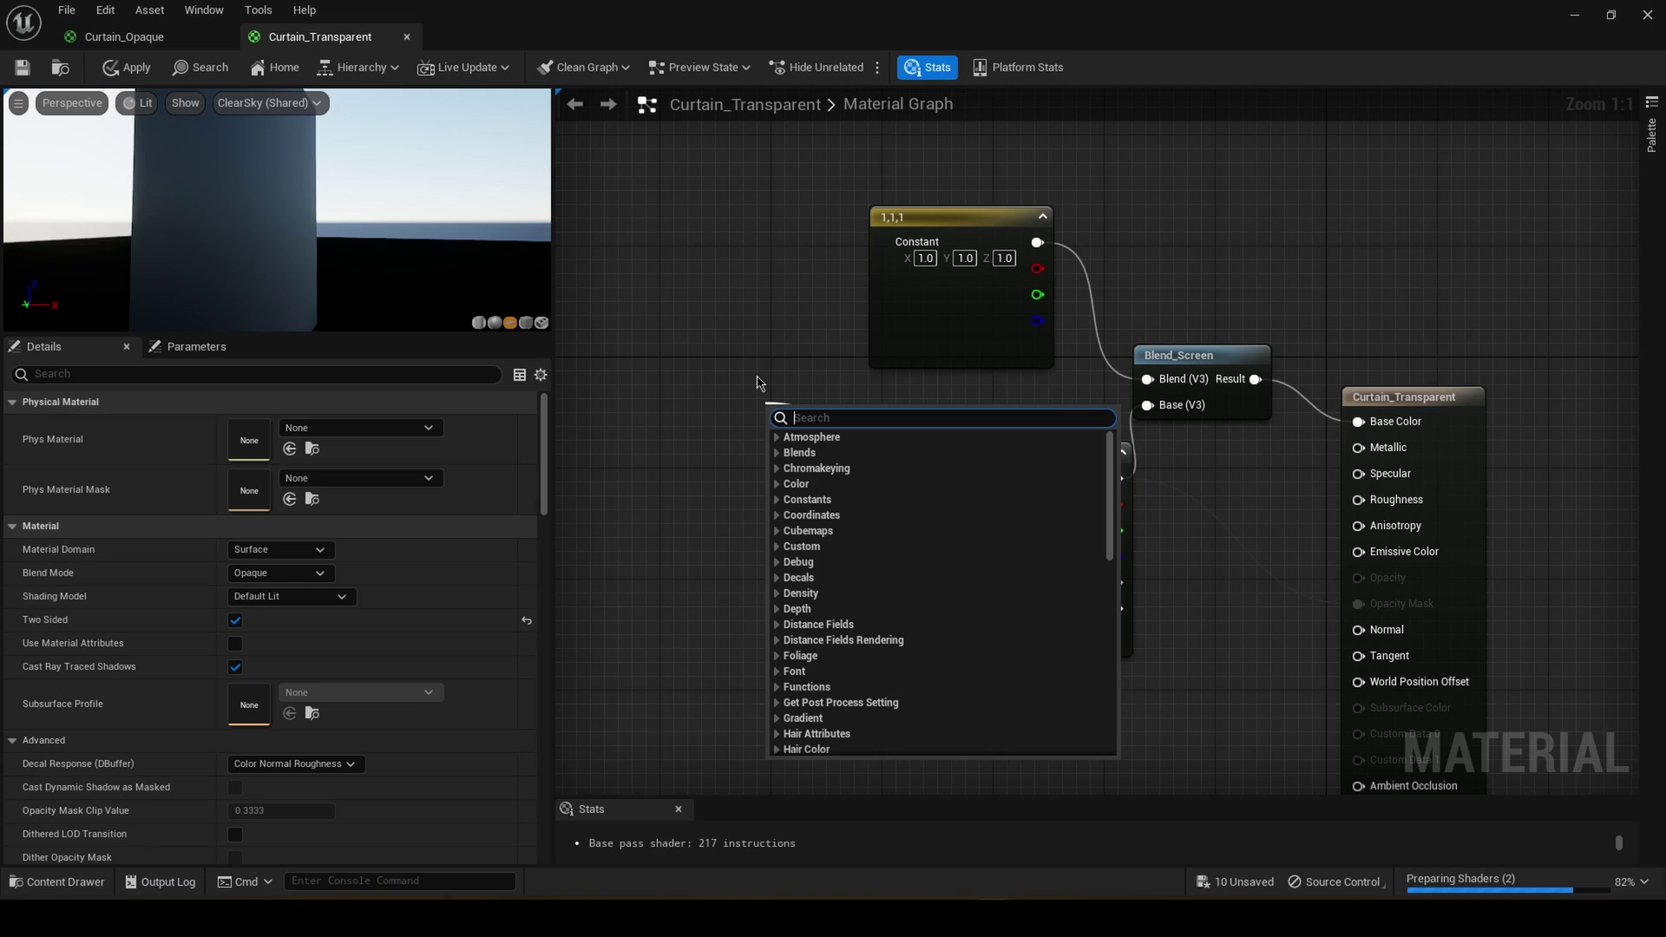
type("tex")
left_click(826, 531)
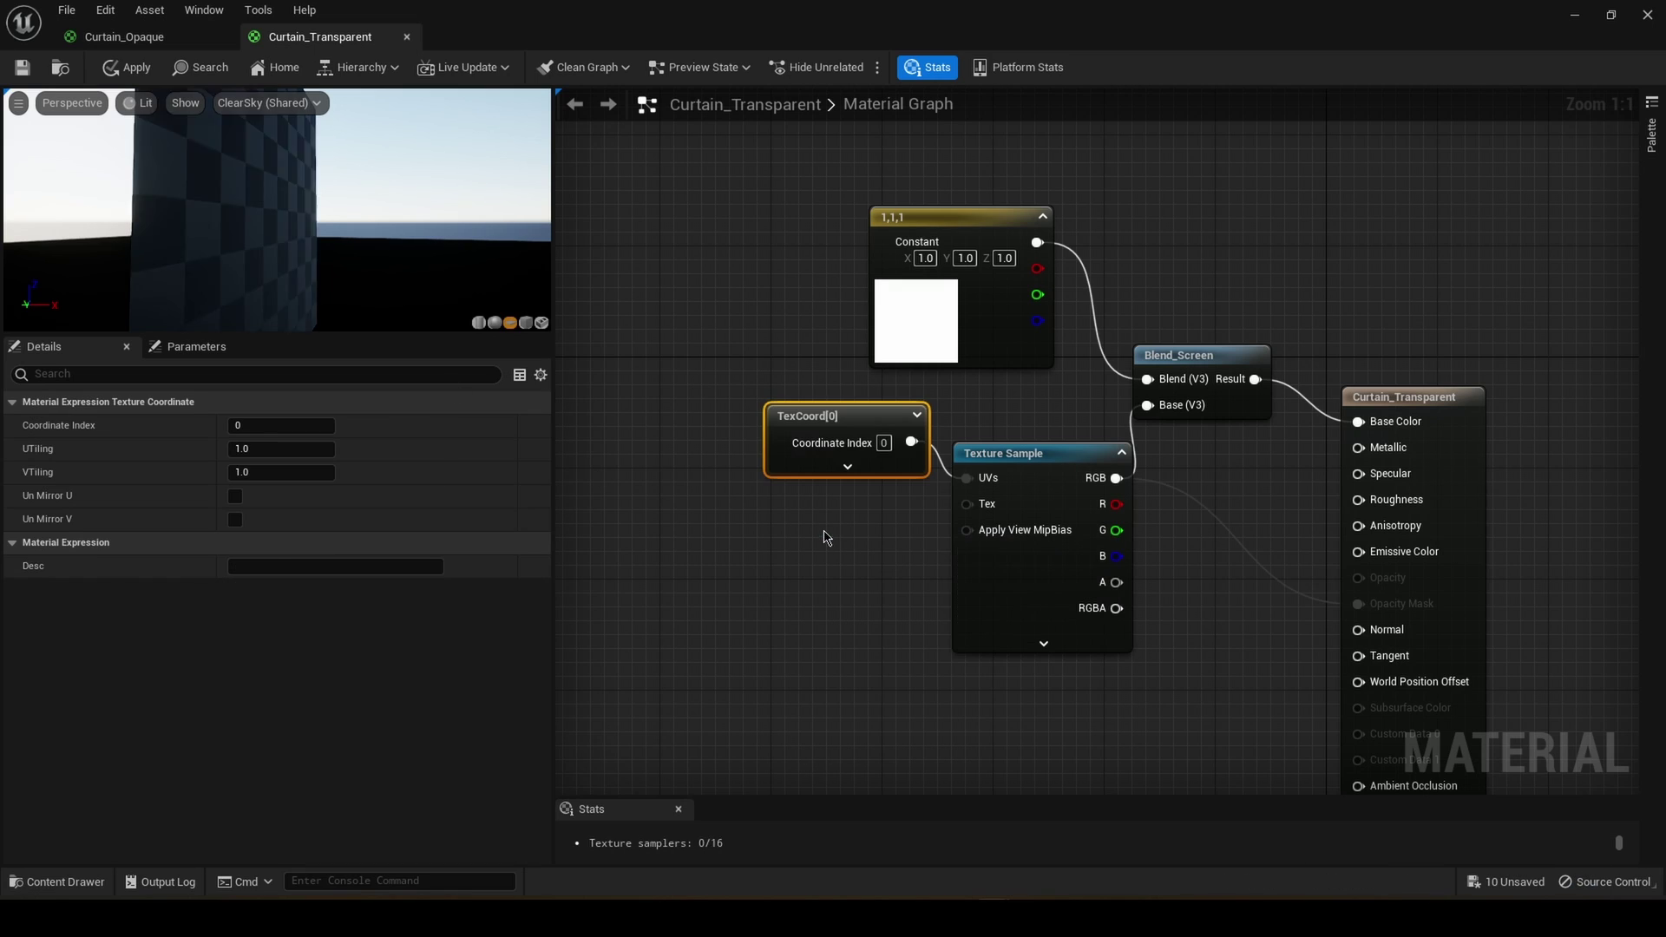
- Set both the U and V tiling of the texture coordinate node to 50
left_click(270, 452)
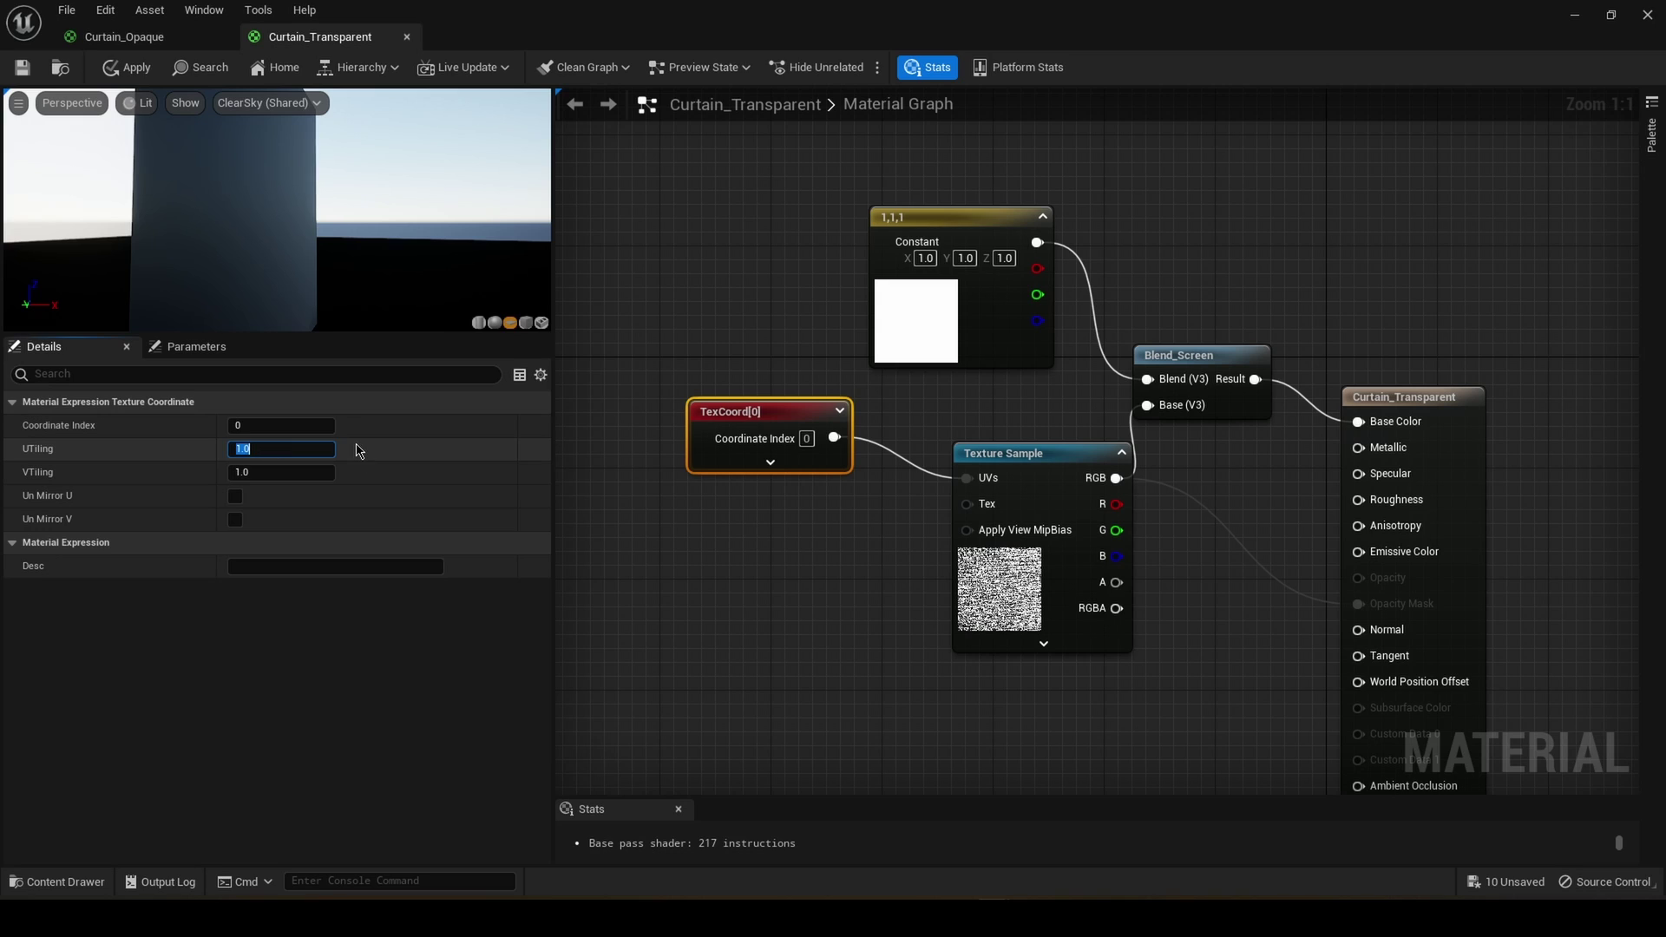
type("50")
left_click(284, 472)
type("50")
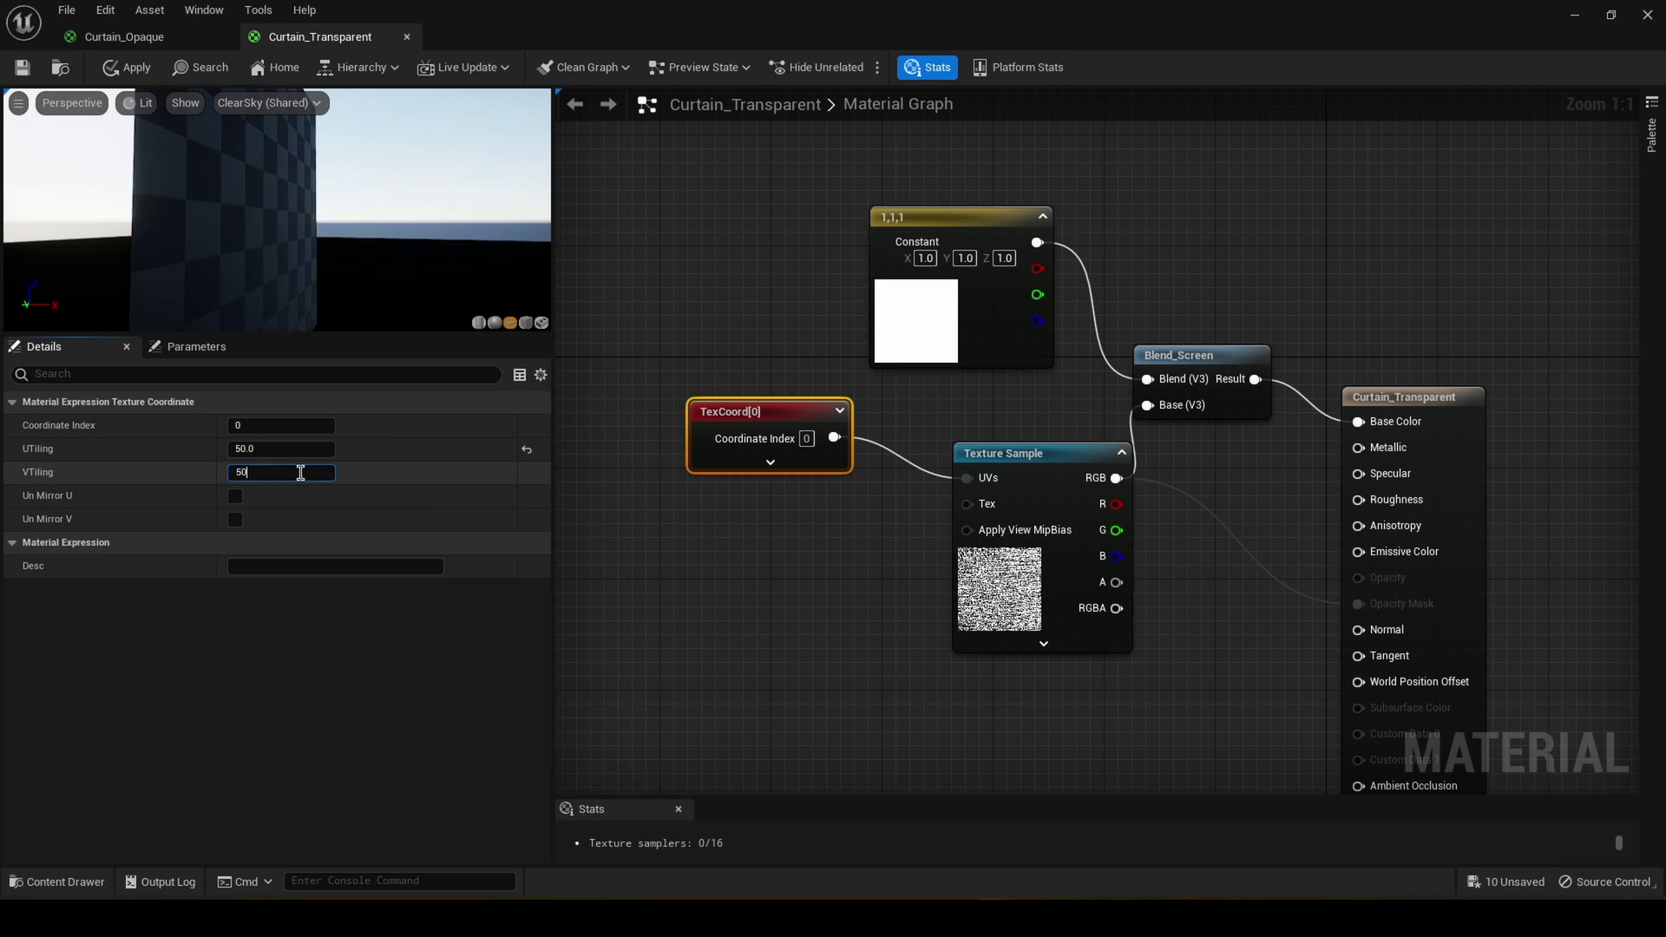
left_click(741, 556)
left_click(777, 426)
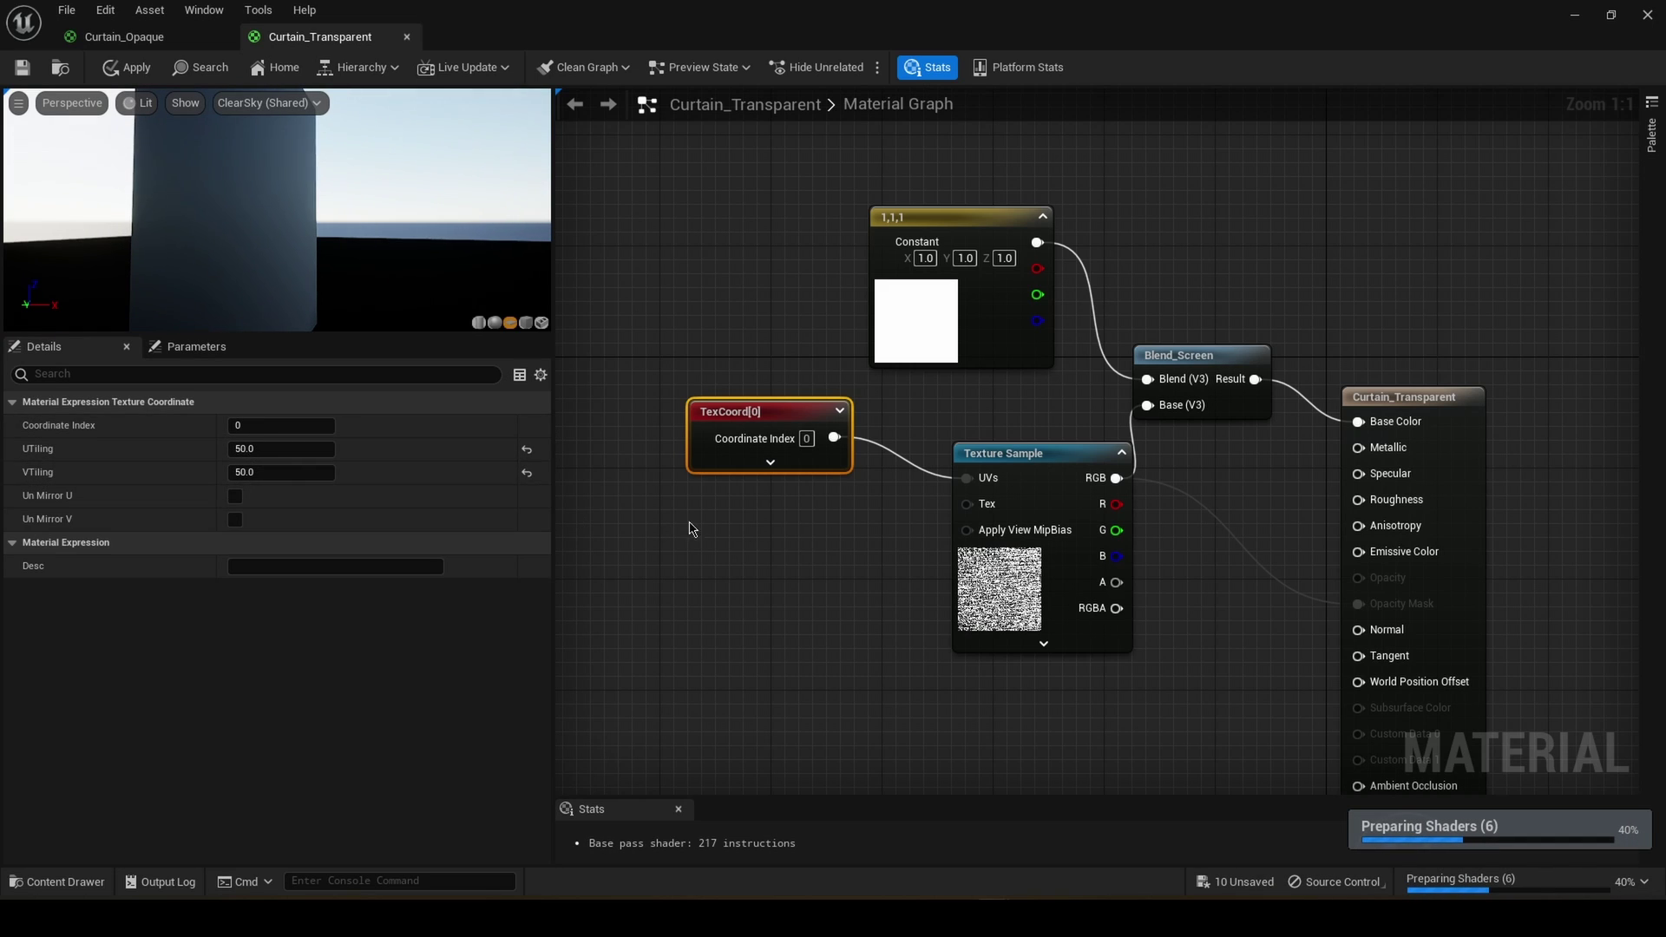
left_click(887, 442)
- Shift the texture sample node slightly away from Blend_Screen and set the material's blend mode to Masked
right_click_drag(1028, 401, 861, 391)
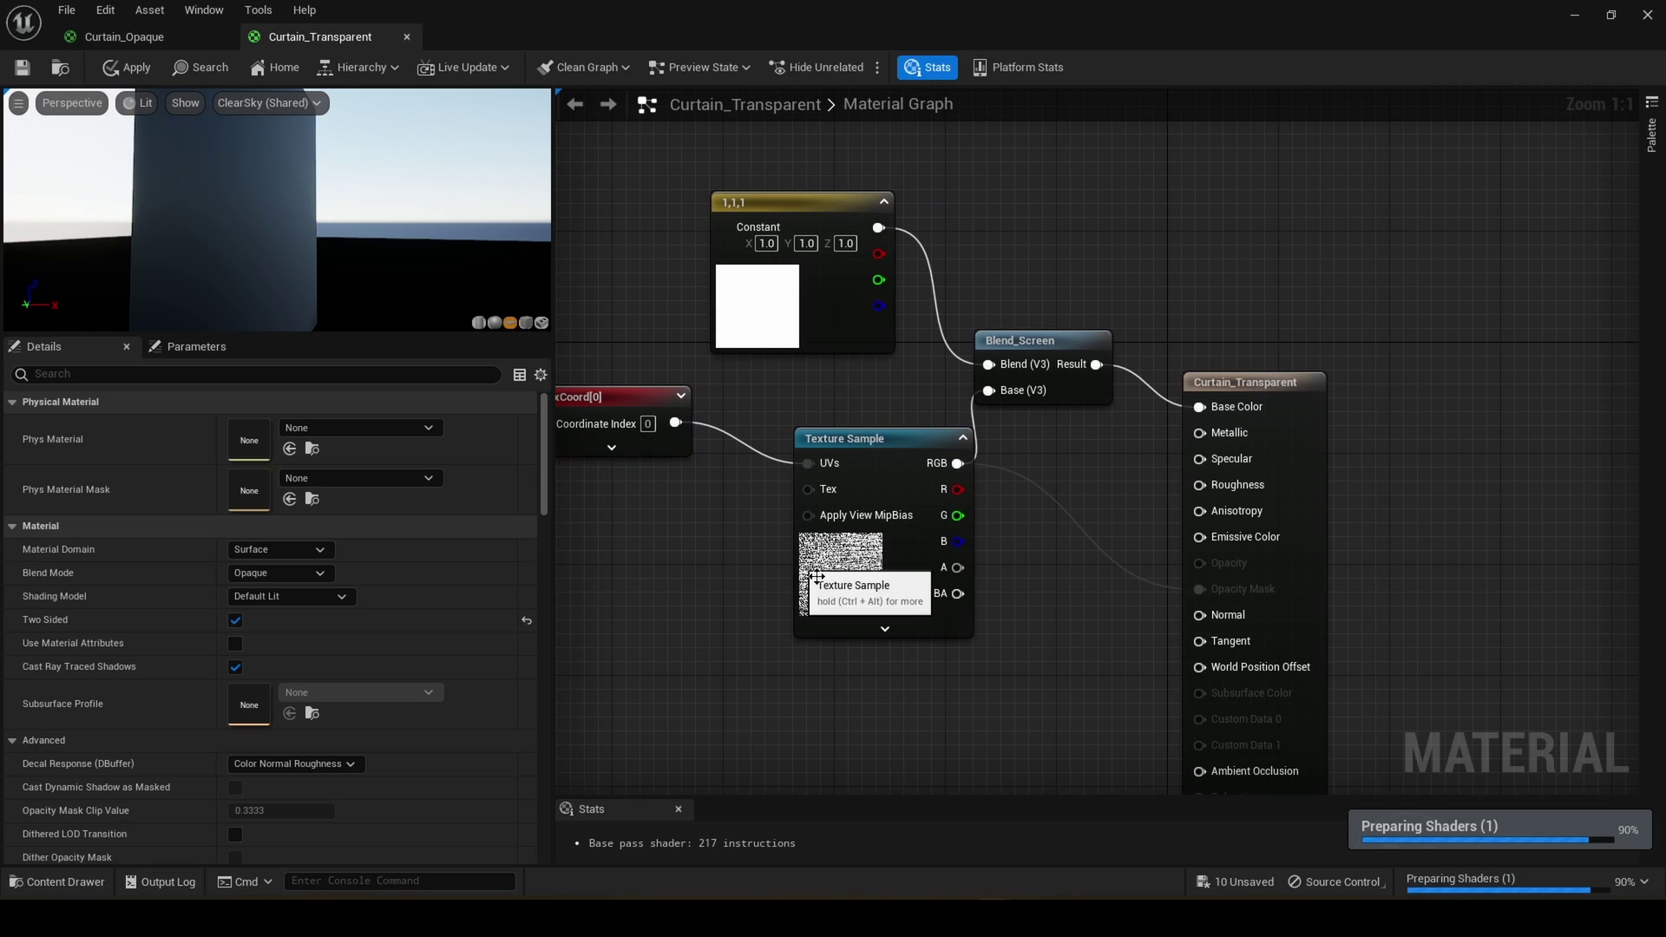
right_click_drag(1062, 479, 1067, 408)
left_click_drag(912, 441, 885, 441)
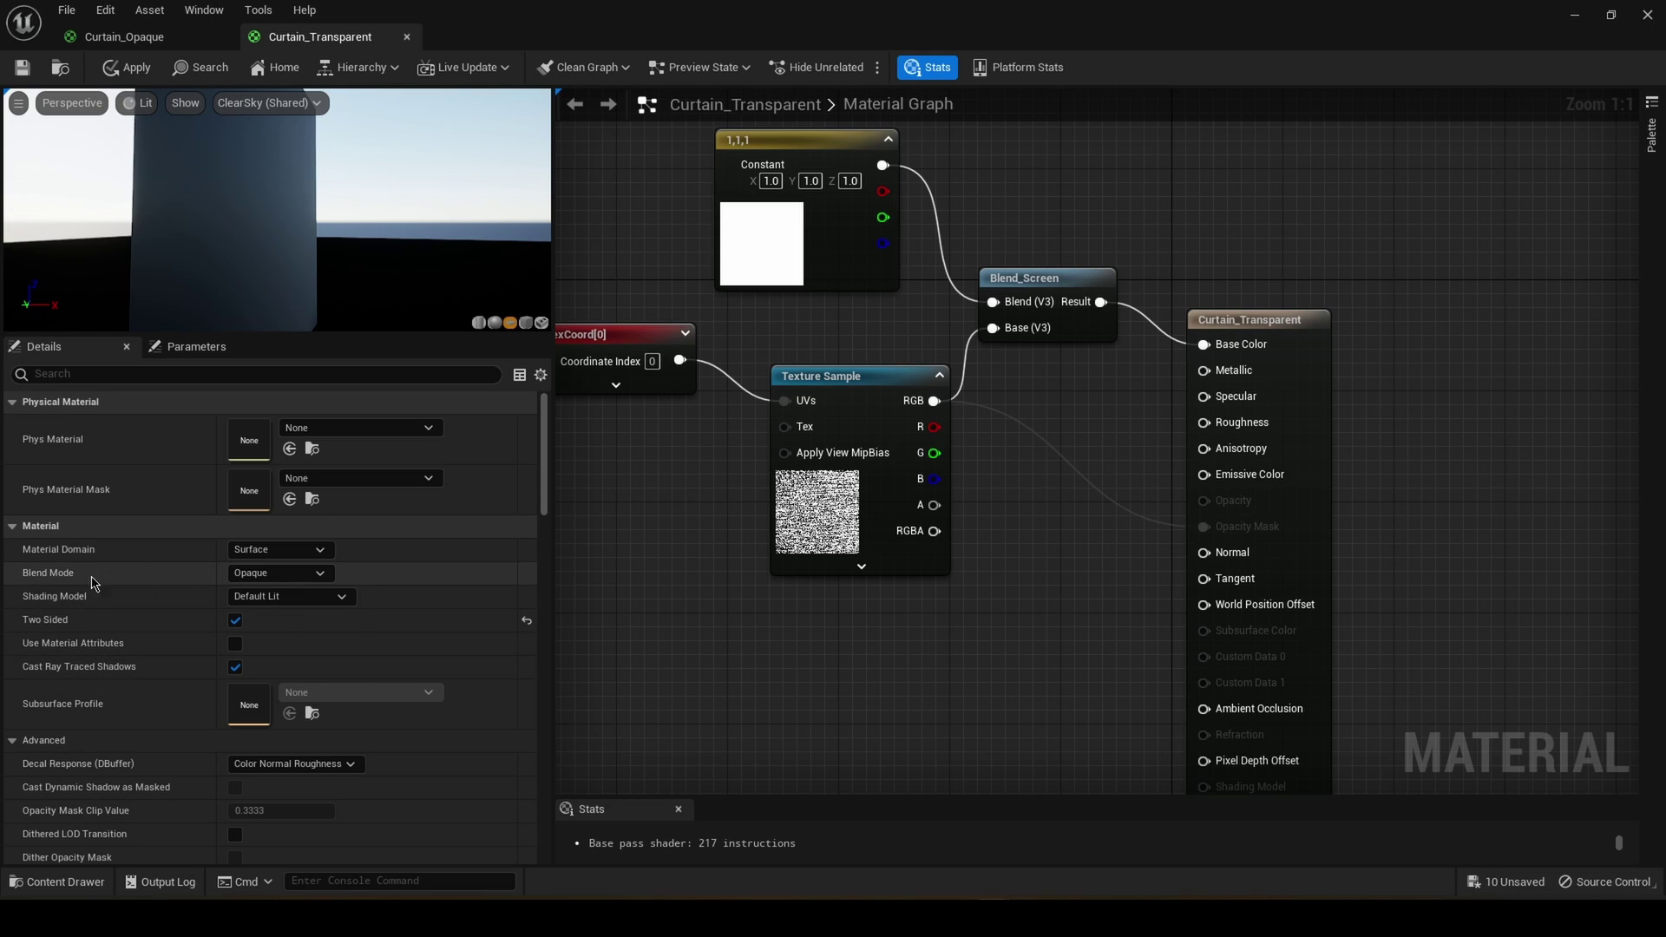
left_click(278, 574)
left_click(330, 606)
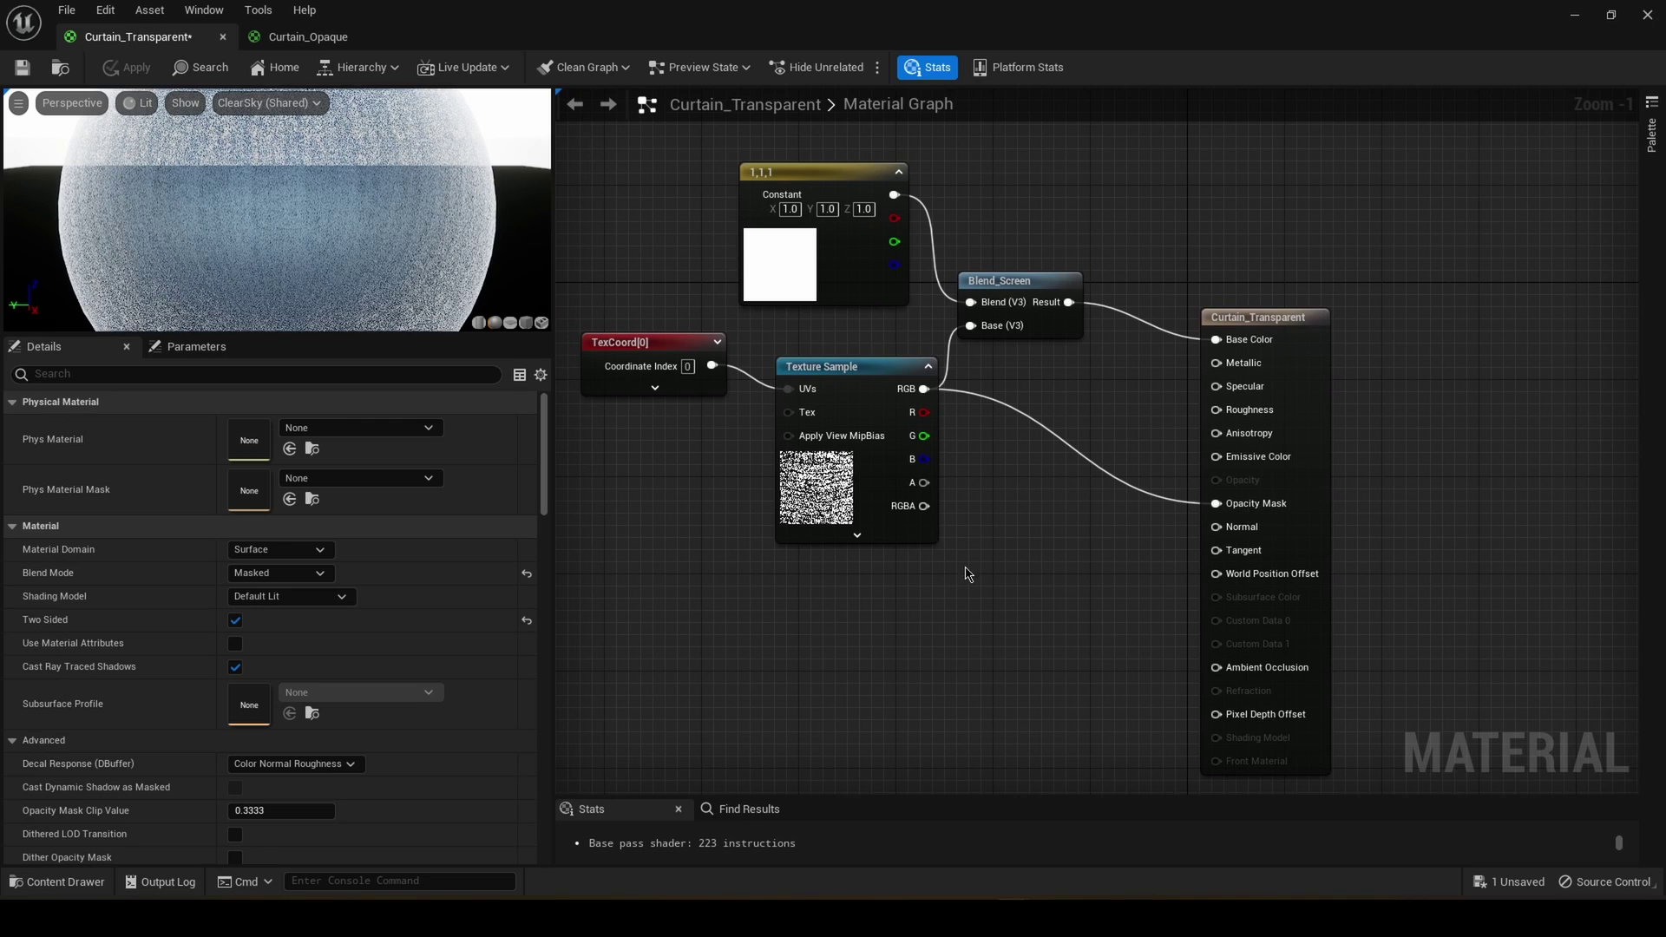
- Add two scalar constants beside the material's main node, with values 1 and 0.9
left_click(1001, 512)
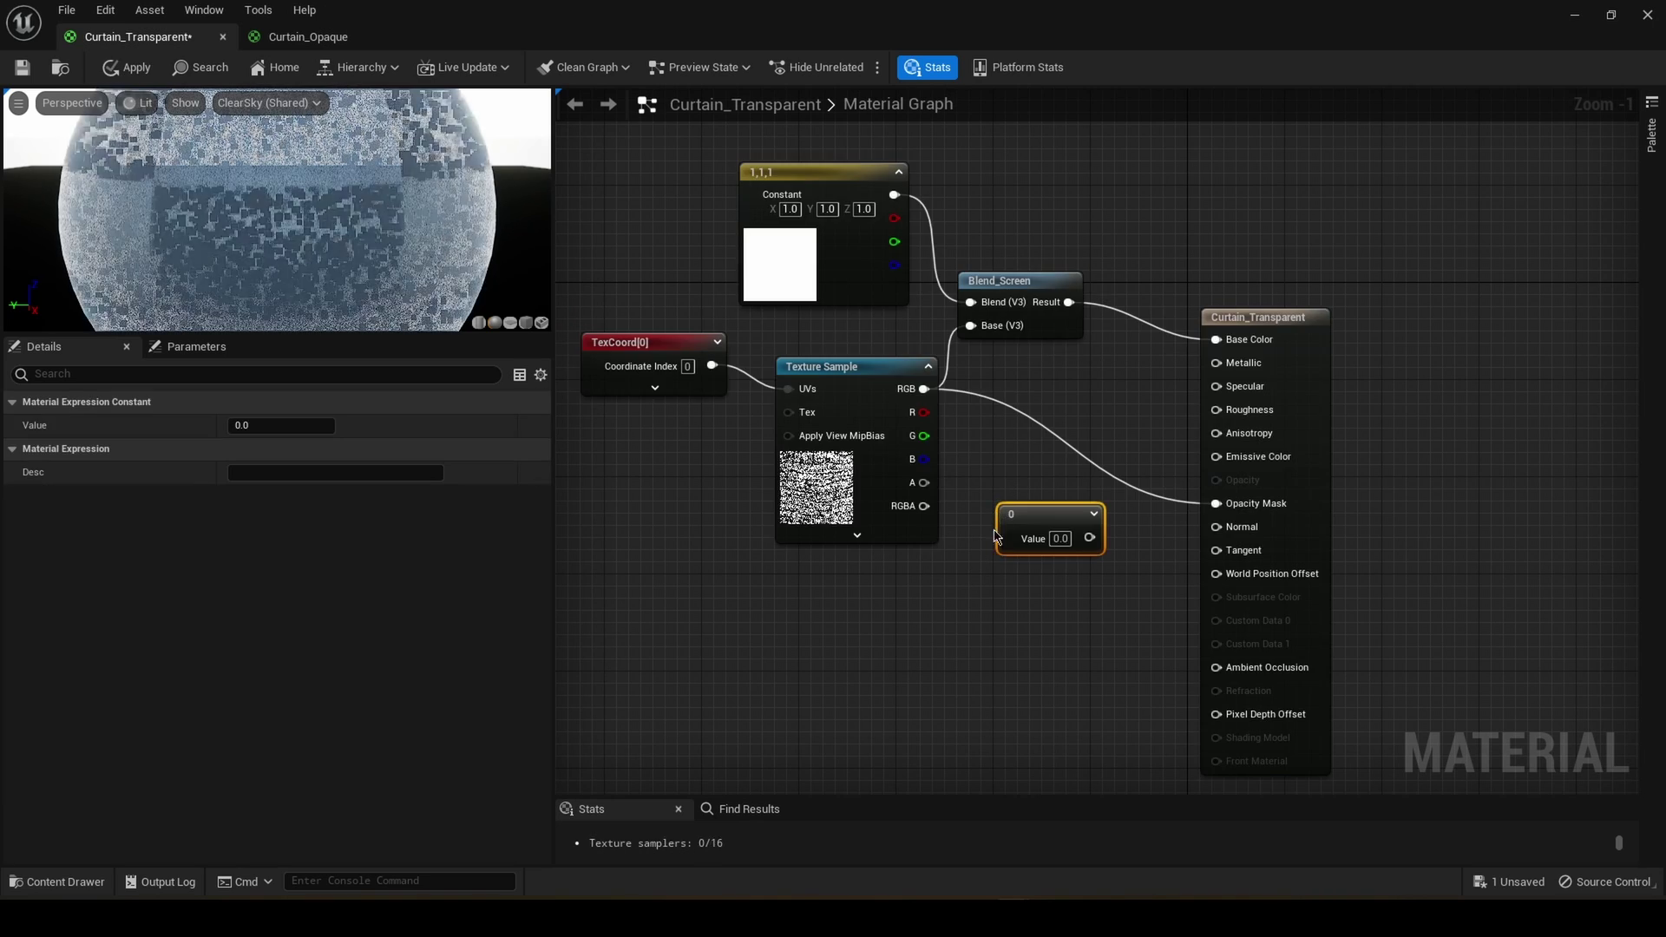
left_click(999, 613)
left_click(1061, 540)
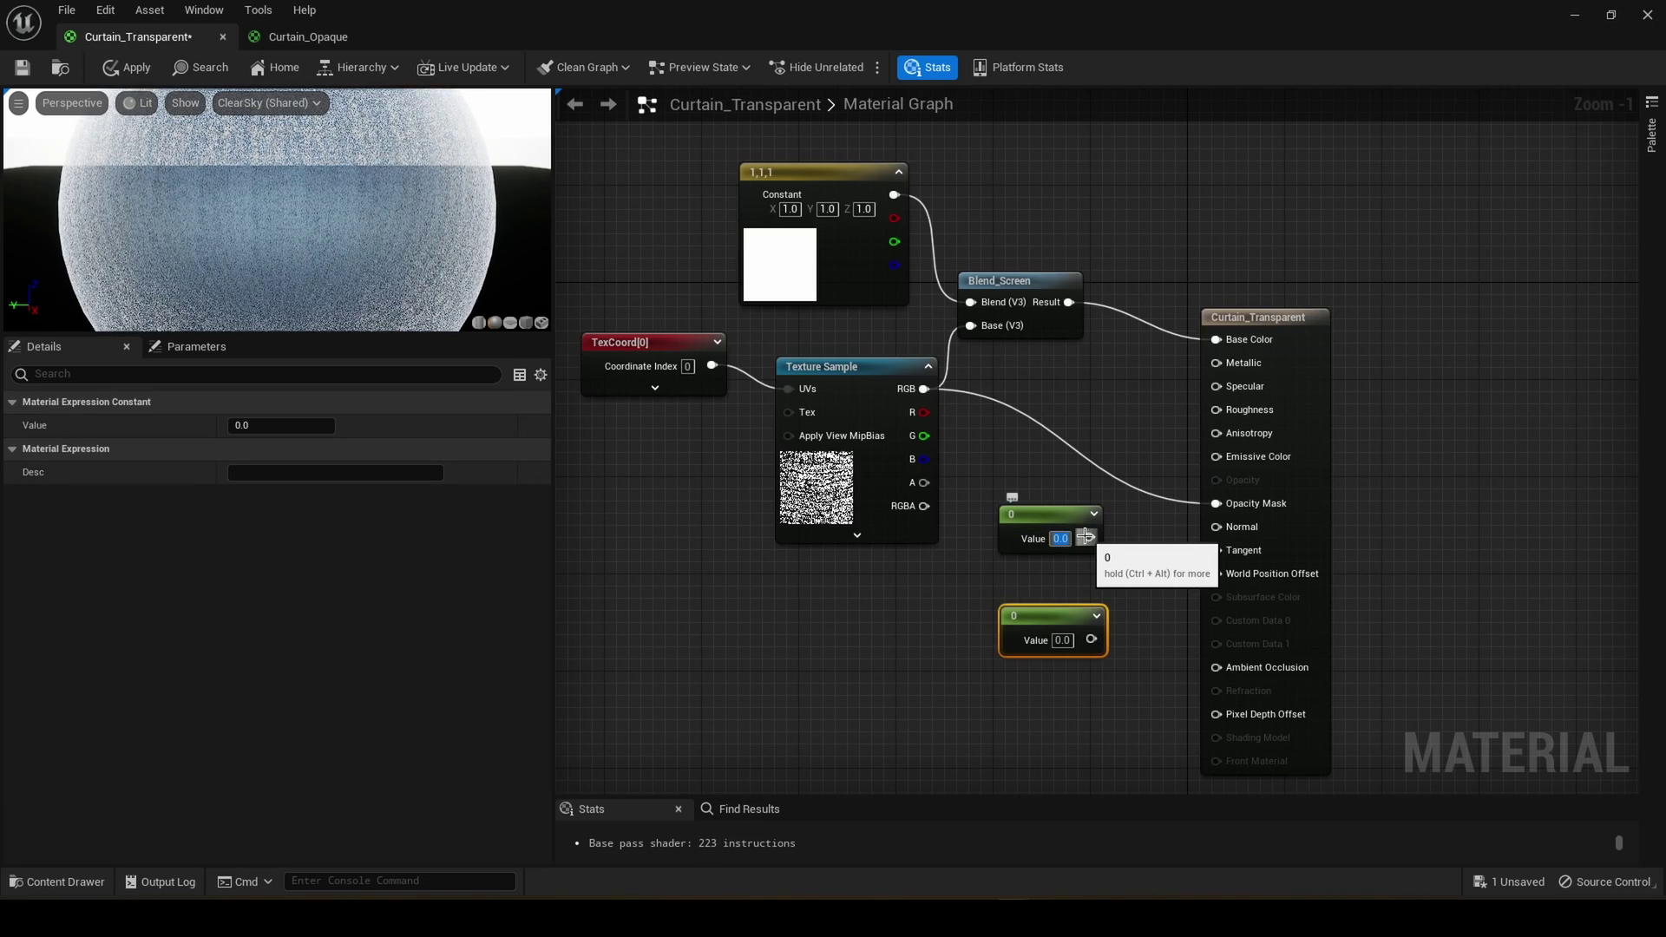
key("Return")
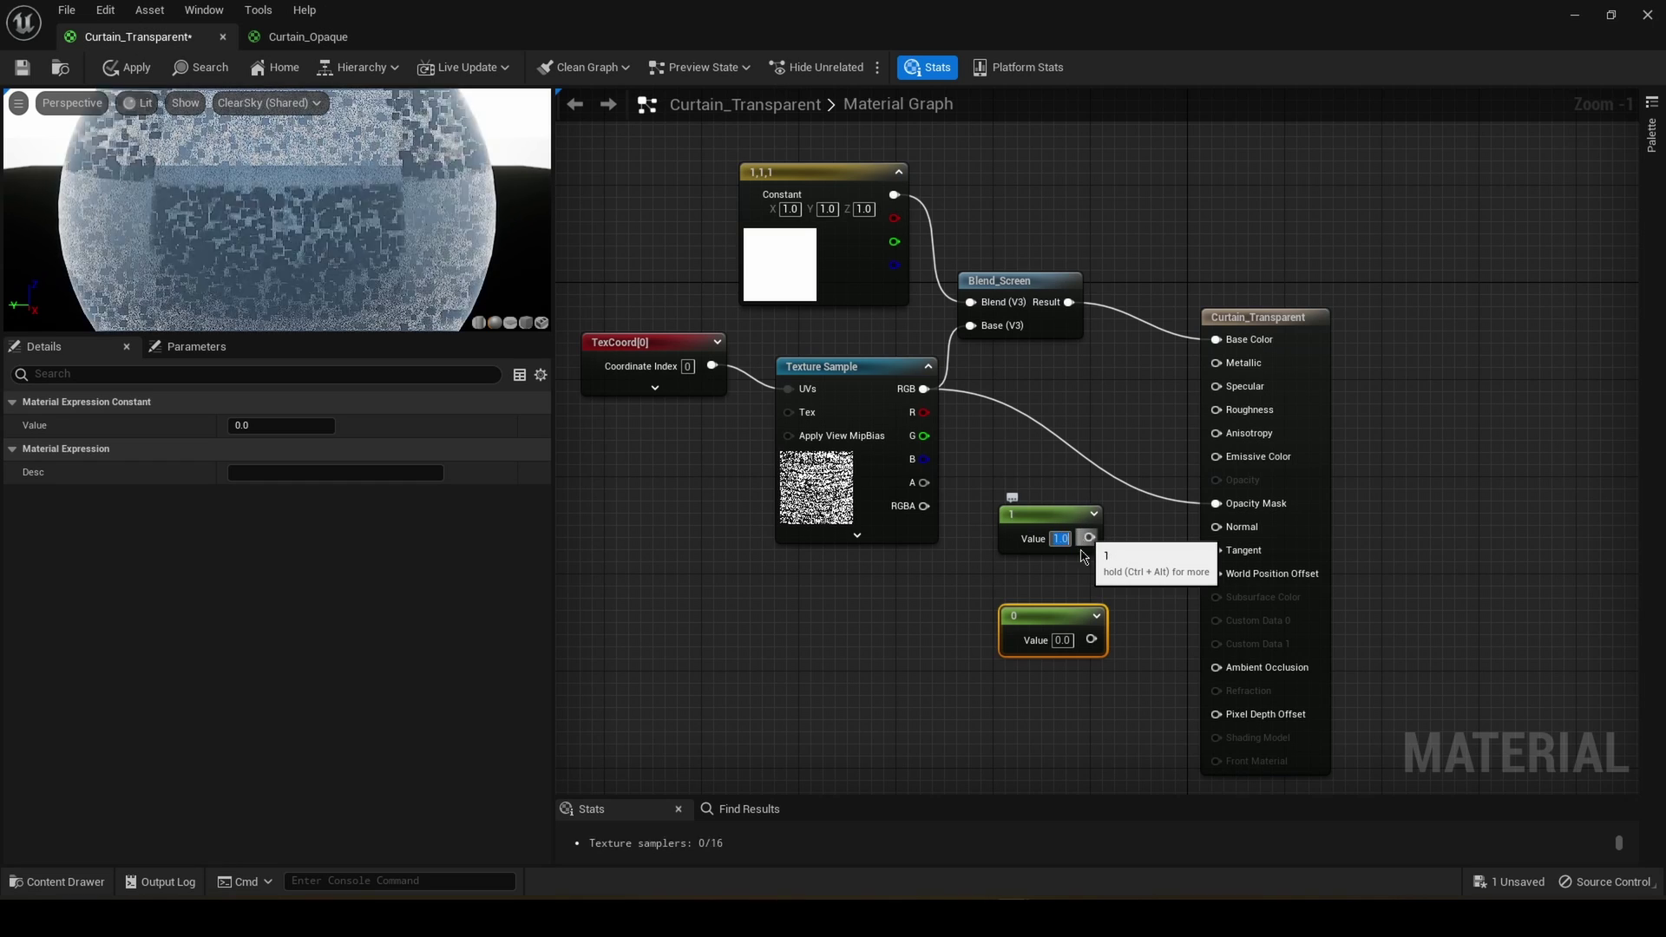
left_click(1063, 640)
type("0.9")
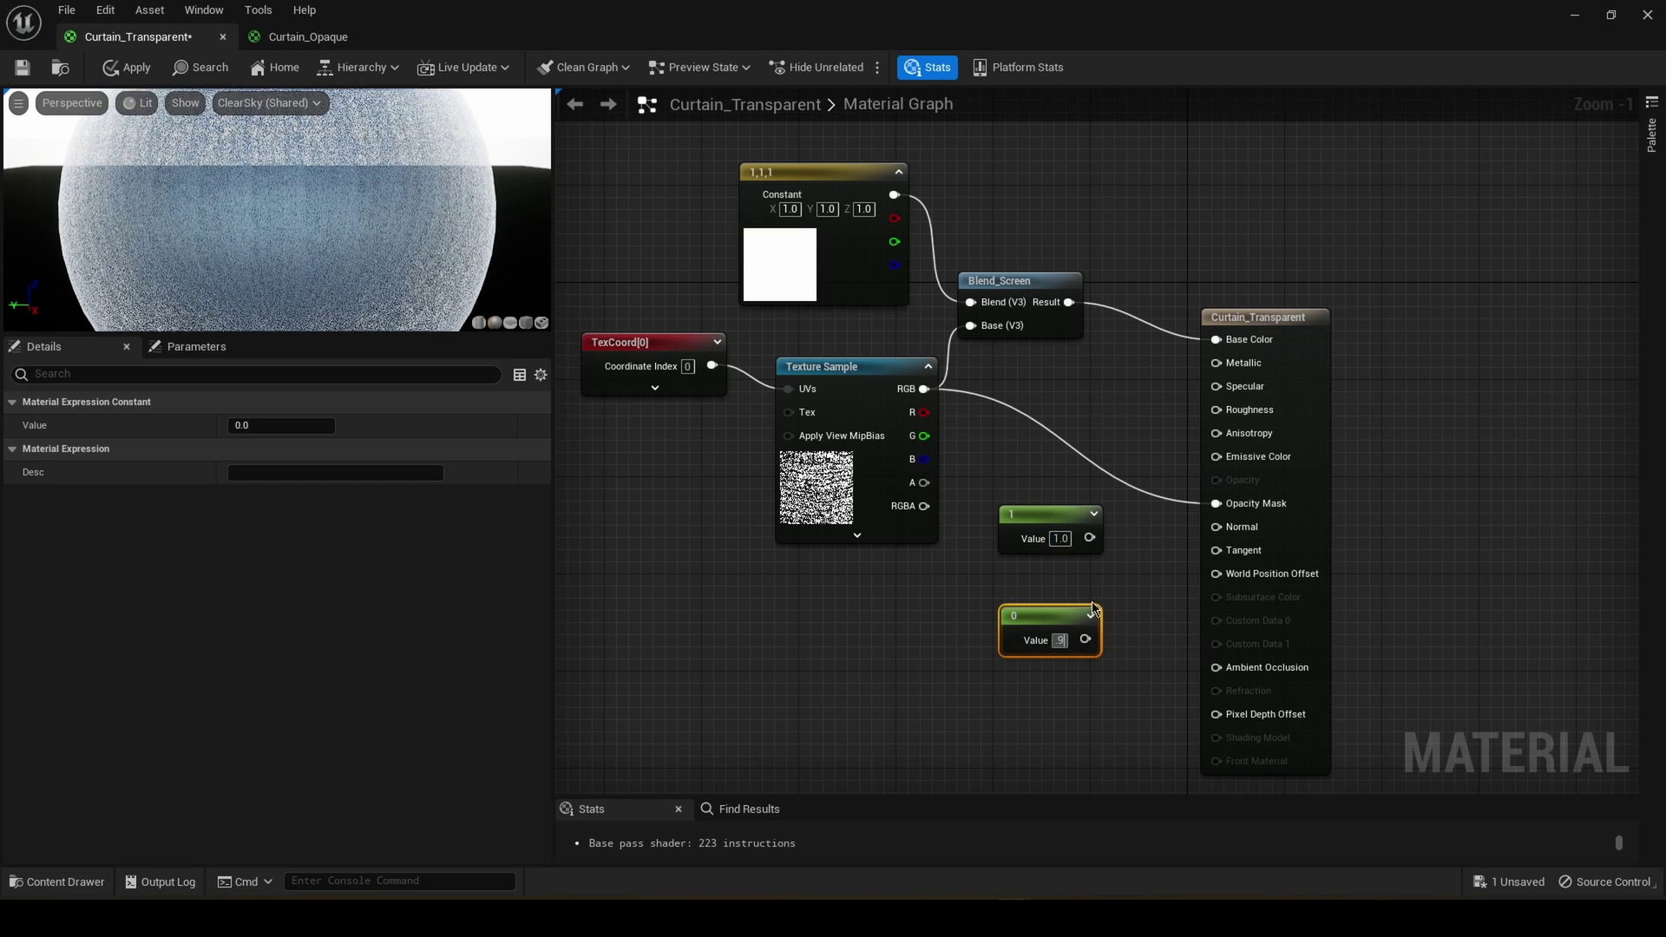
key("Return")
- Connect the 1.0 constant to Specular and the 0.9 constant to Roughness, and apply the material changes
left_click_drag(1090, 538, 1218, 389)
left_click_drag(1092, 639, 1216, 410)
left_click(1061, 392)
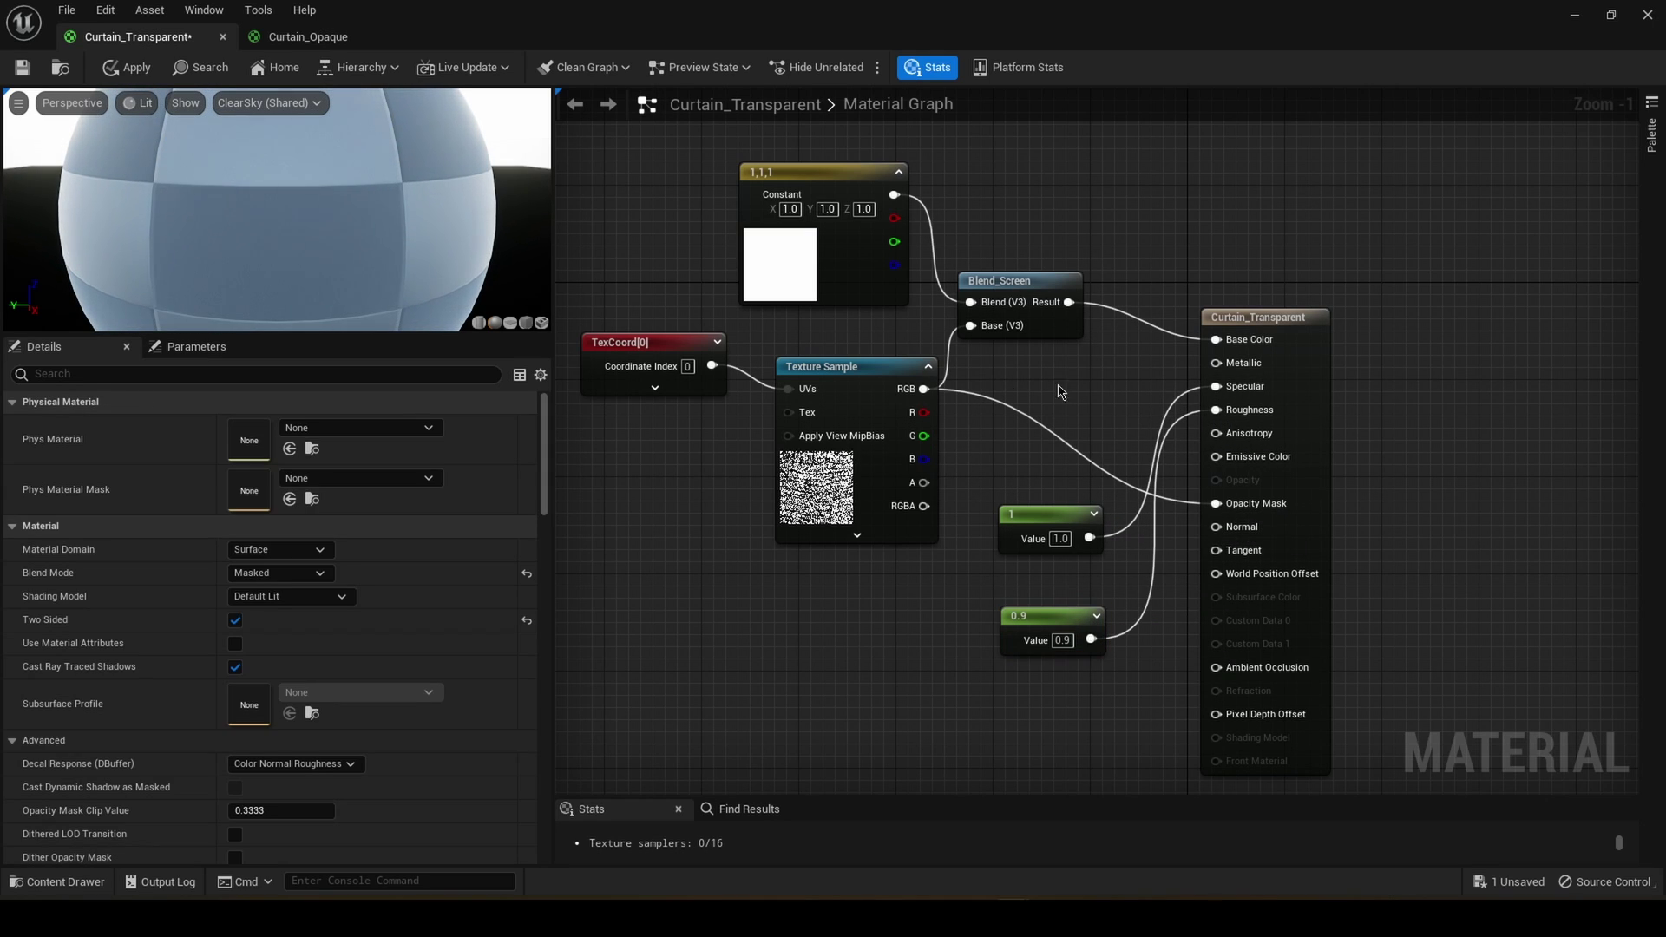
left_click(128, 69)
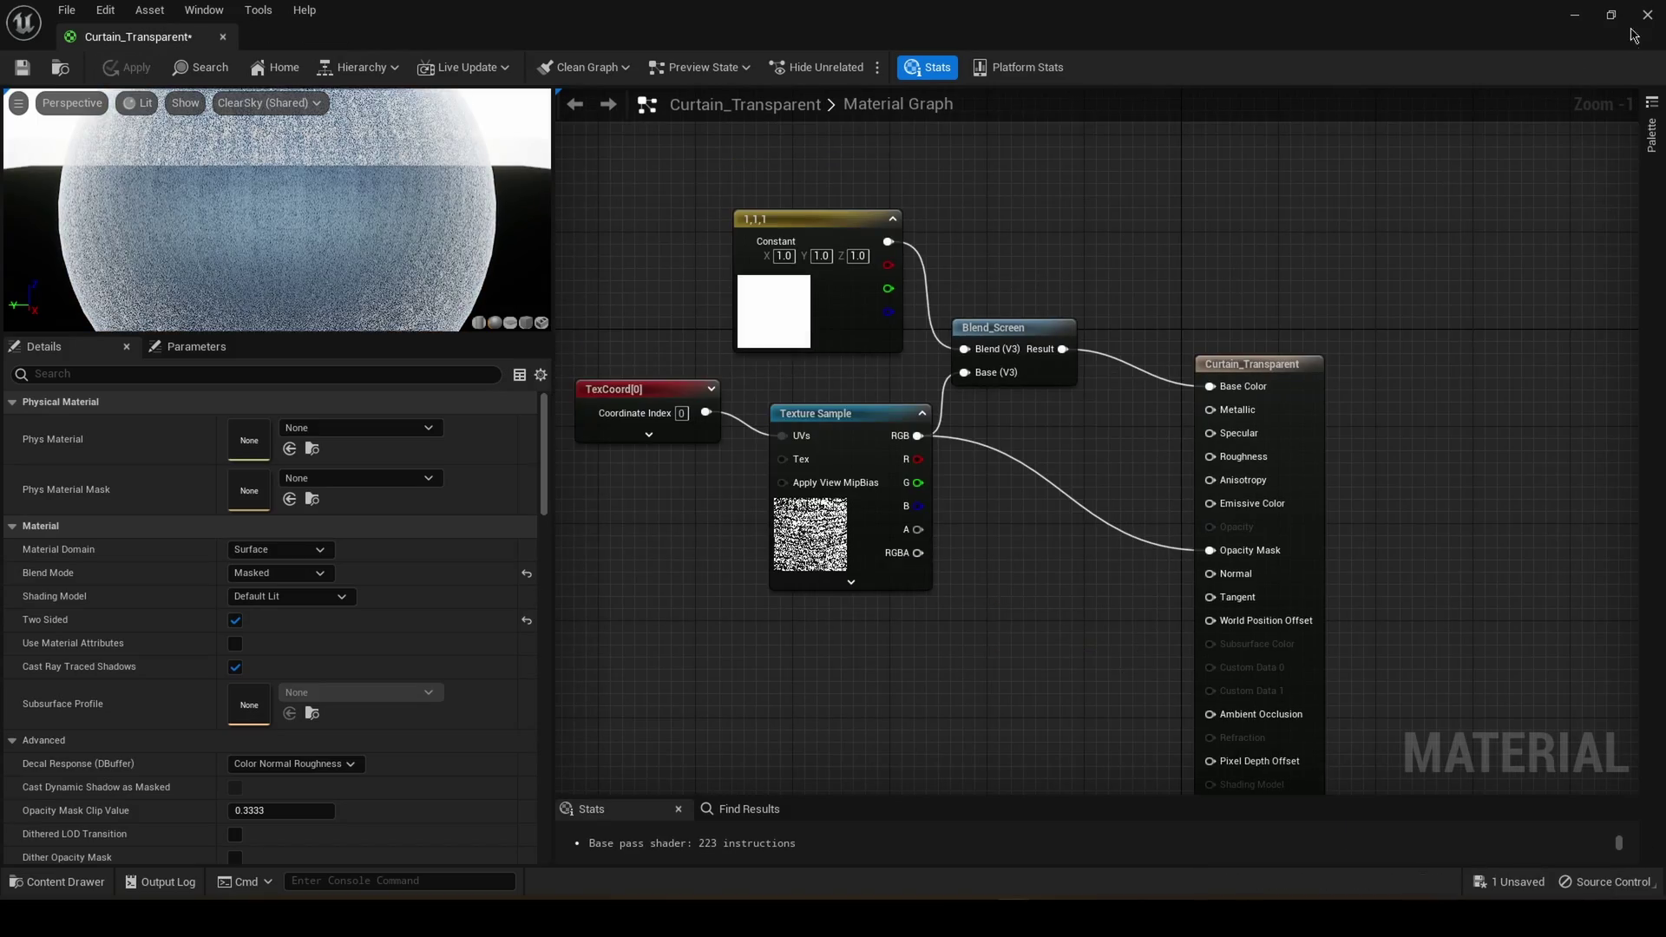
- Return to the level and examine the sheer curtains over the window from near and far
left_click(1574, 17)
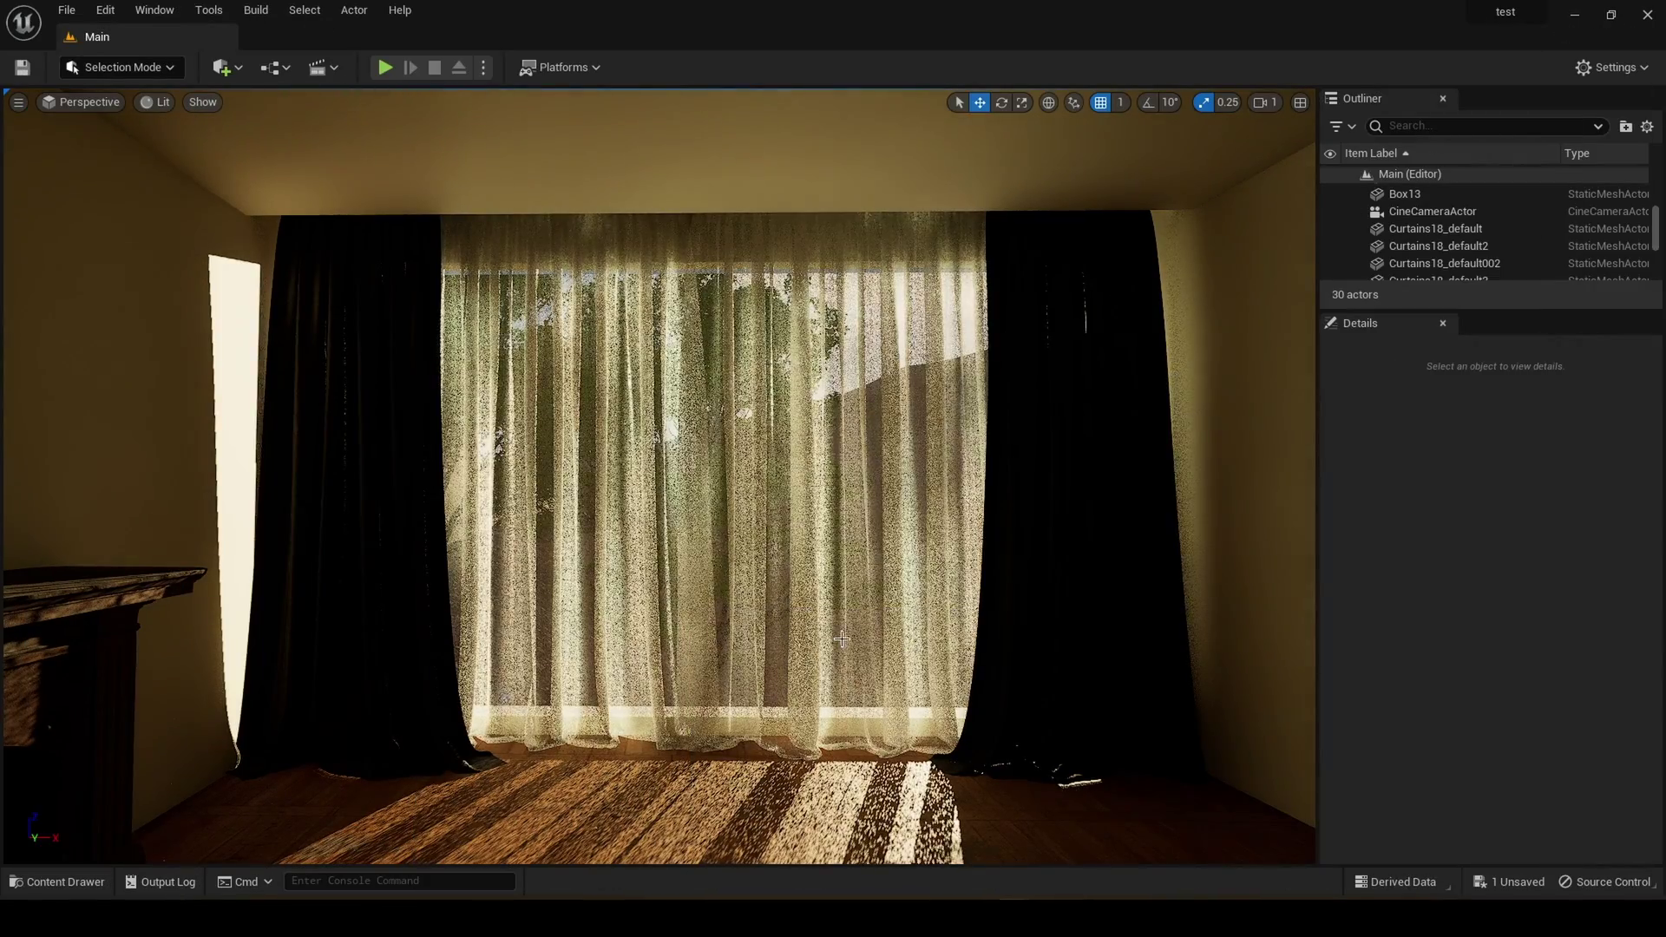
mouse_move(855, 479)
right_mouse_down()
mouse_move(881, 478)
mouse_move(789, 486)
mouse_move(868, 469)
mouse_move(868, 432)
mouse_move(868, 465)
right_mouse_up()
key("w")
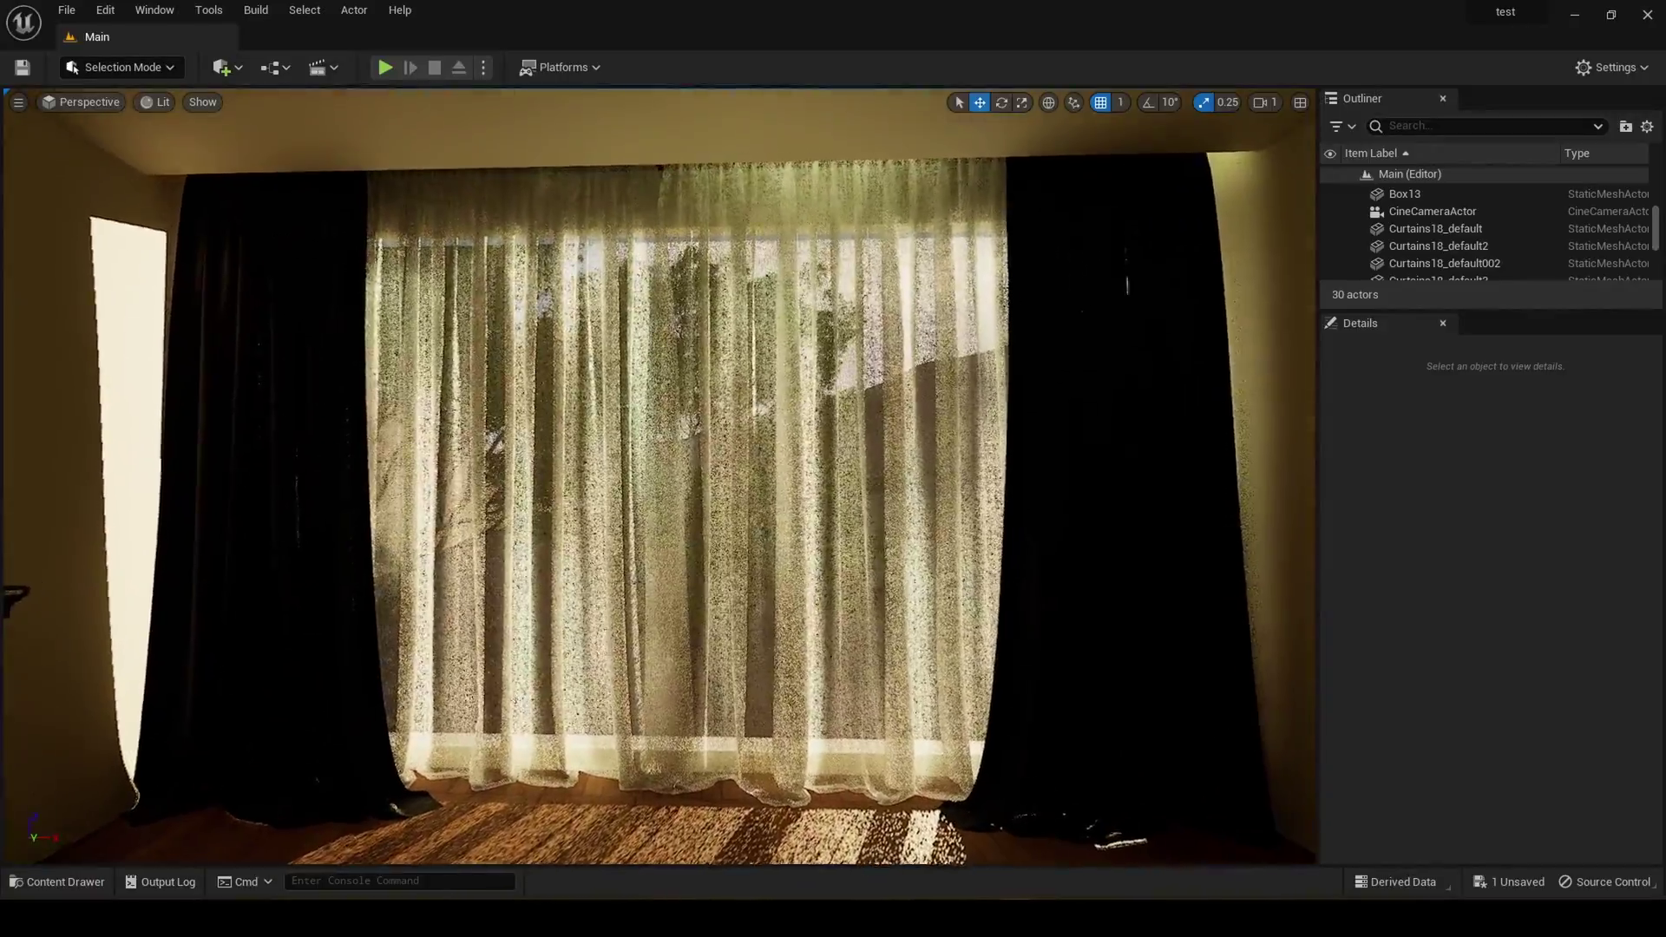
key("s")
key("w")
key("s")
key("w")
key("s")
key("w")
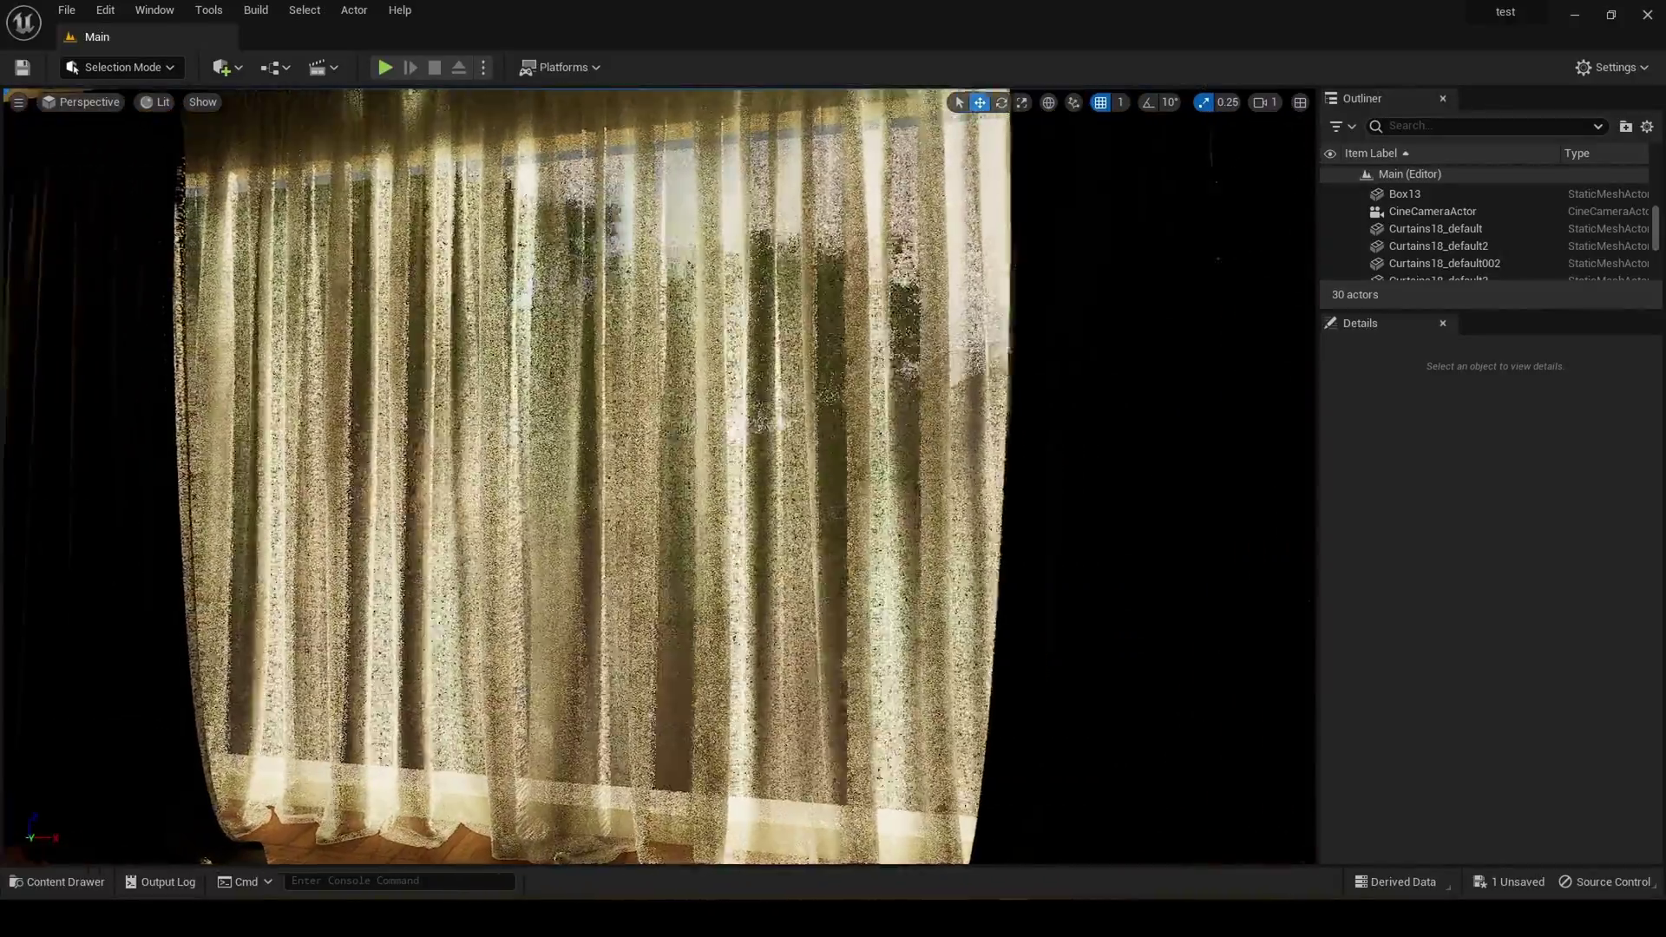
key("s")
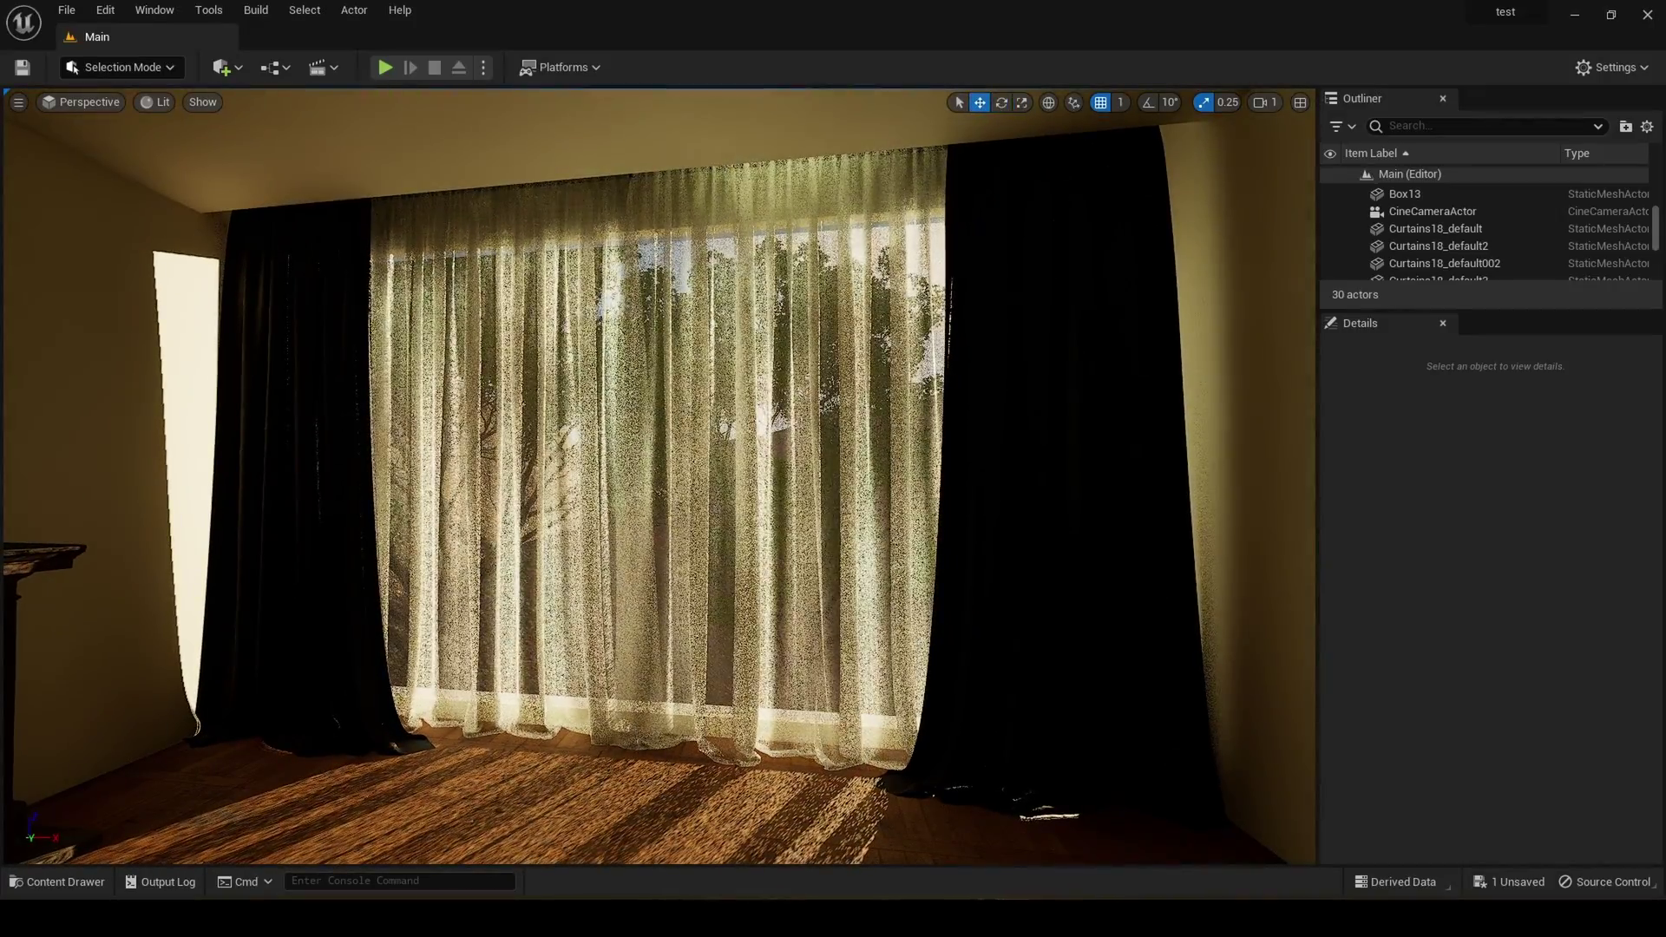
key("w")
right_click_drag(868, 465, 963, 506)
key("a")
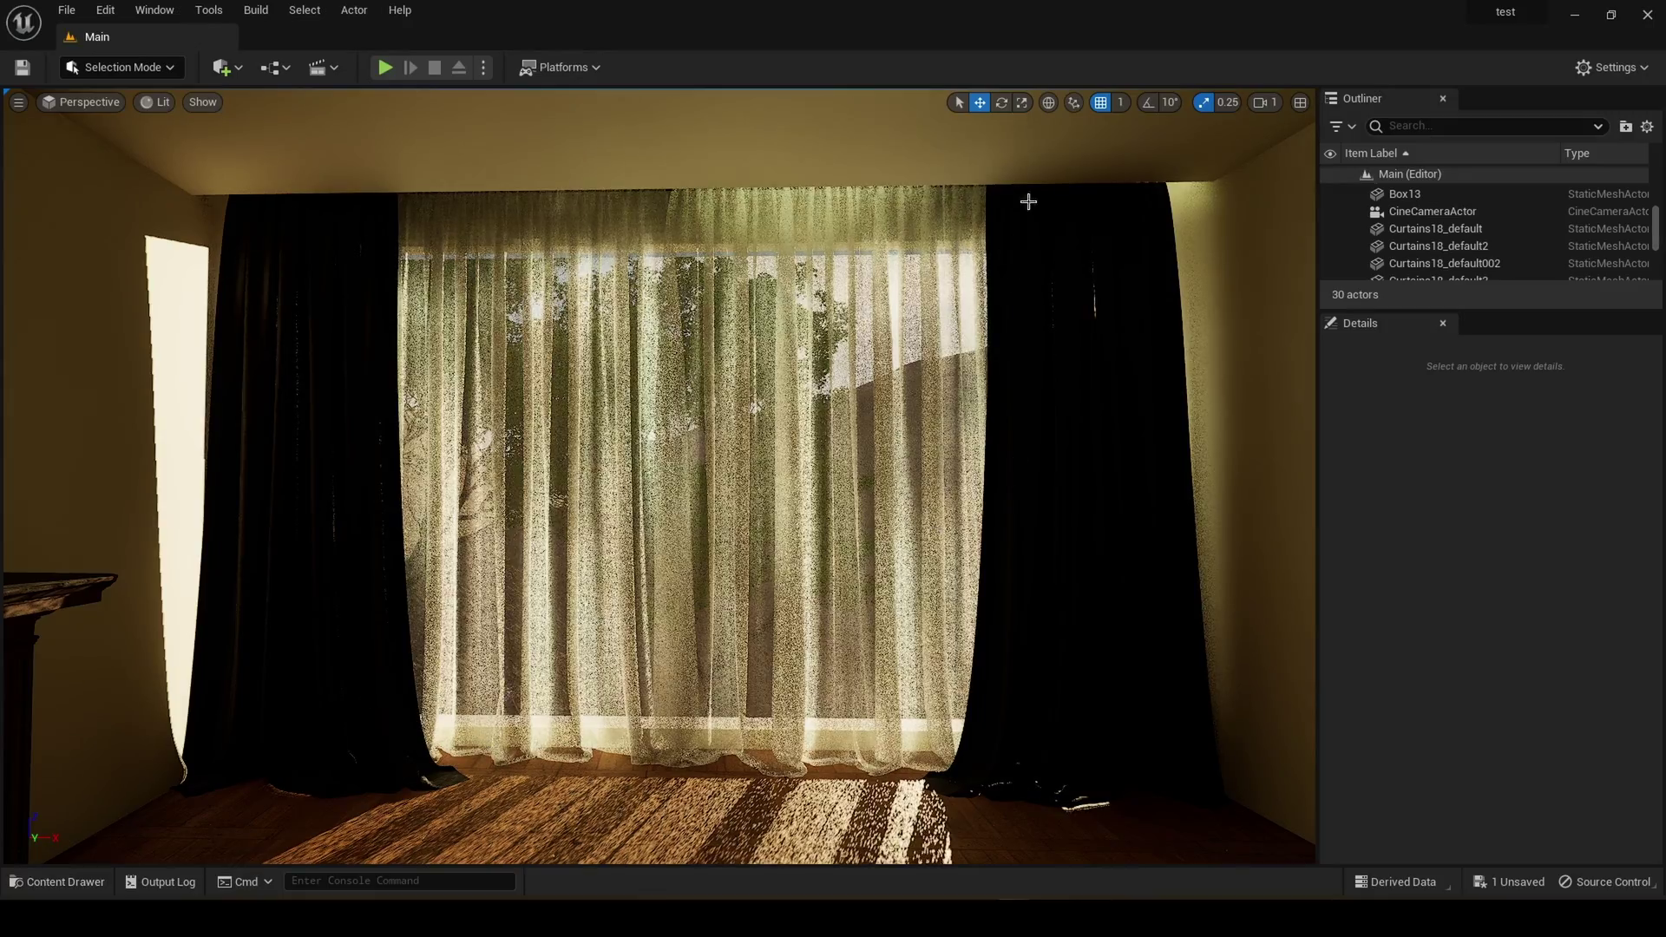
- Open the Curtain_Opaque material, bring in the 5751321 texture and connect its RGB output to Base Color
left_click(87, 887)
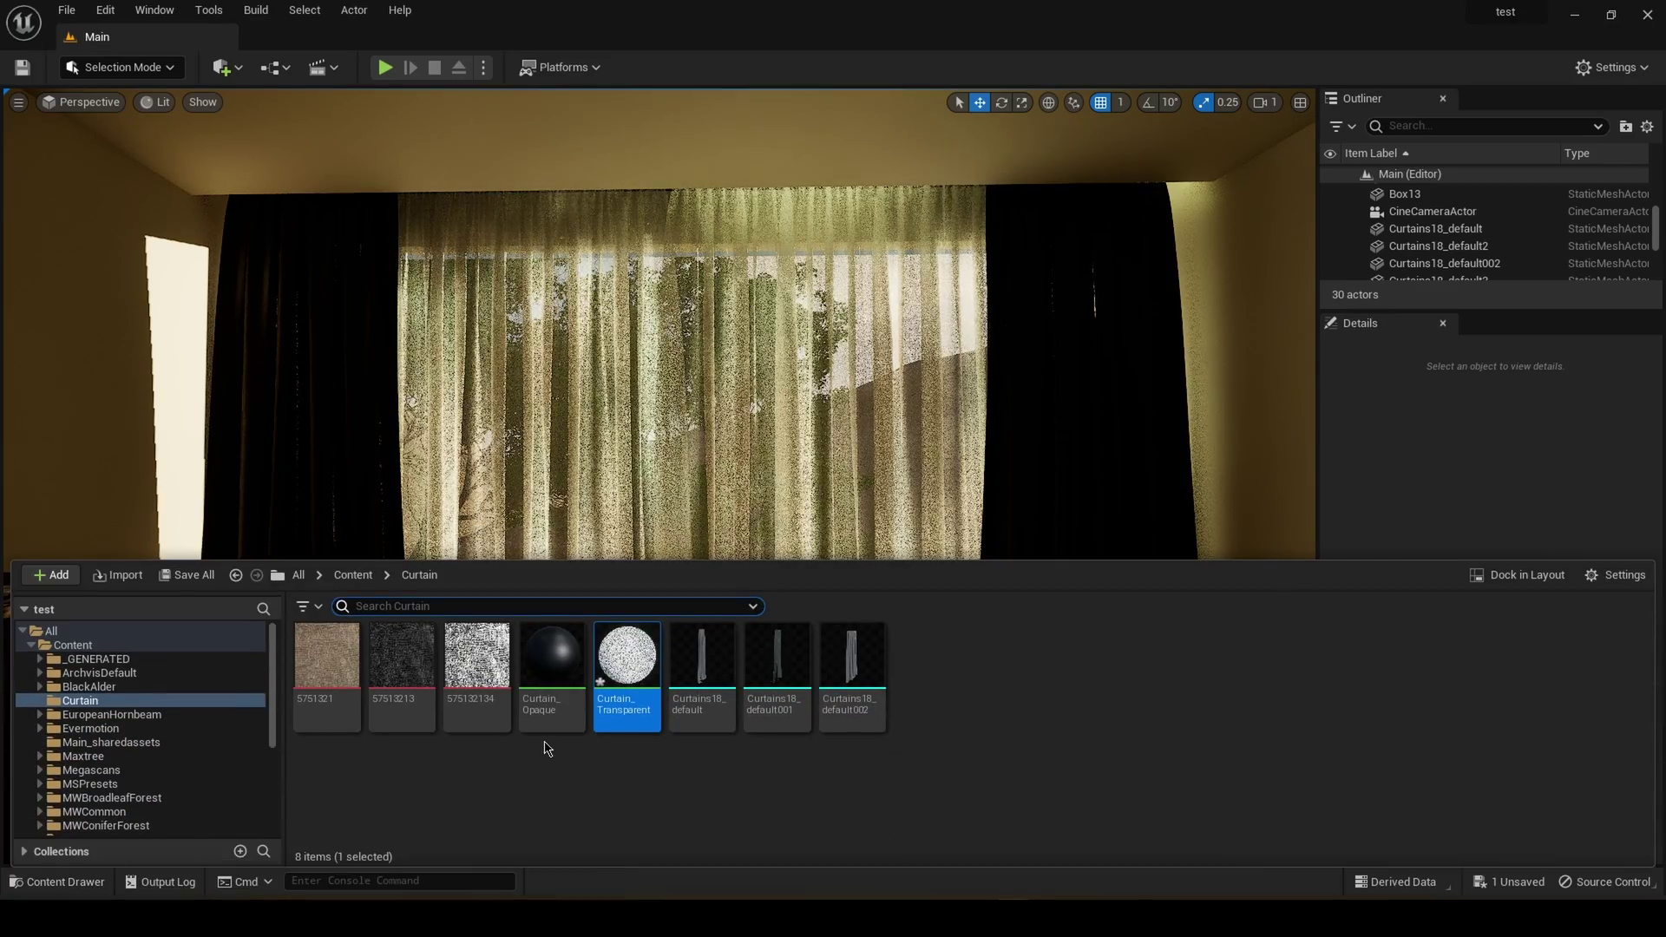
double_click(556, 663)
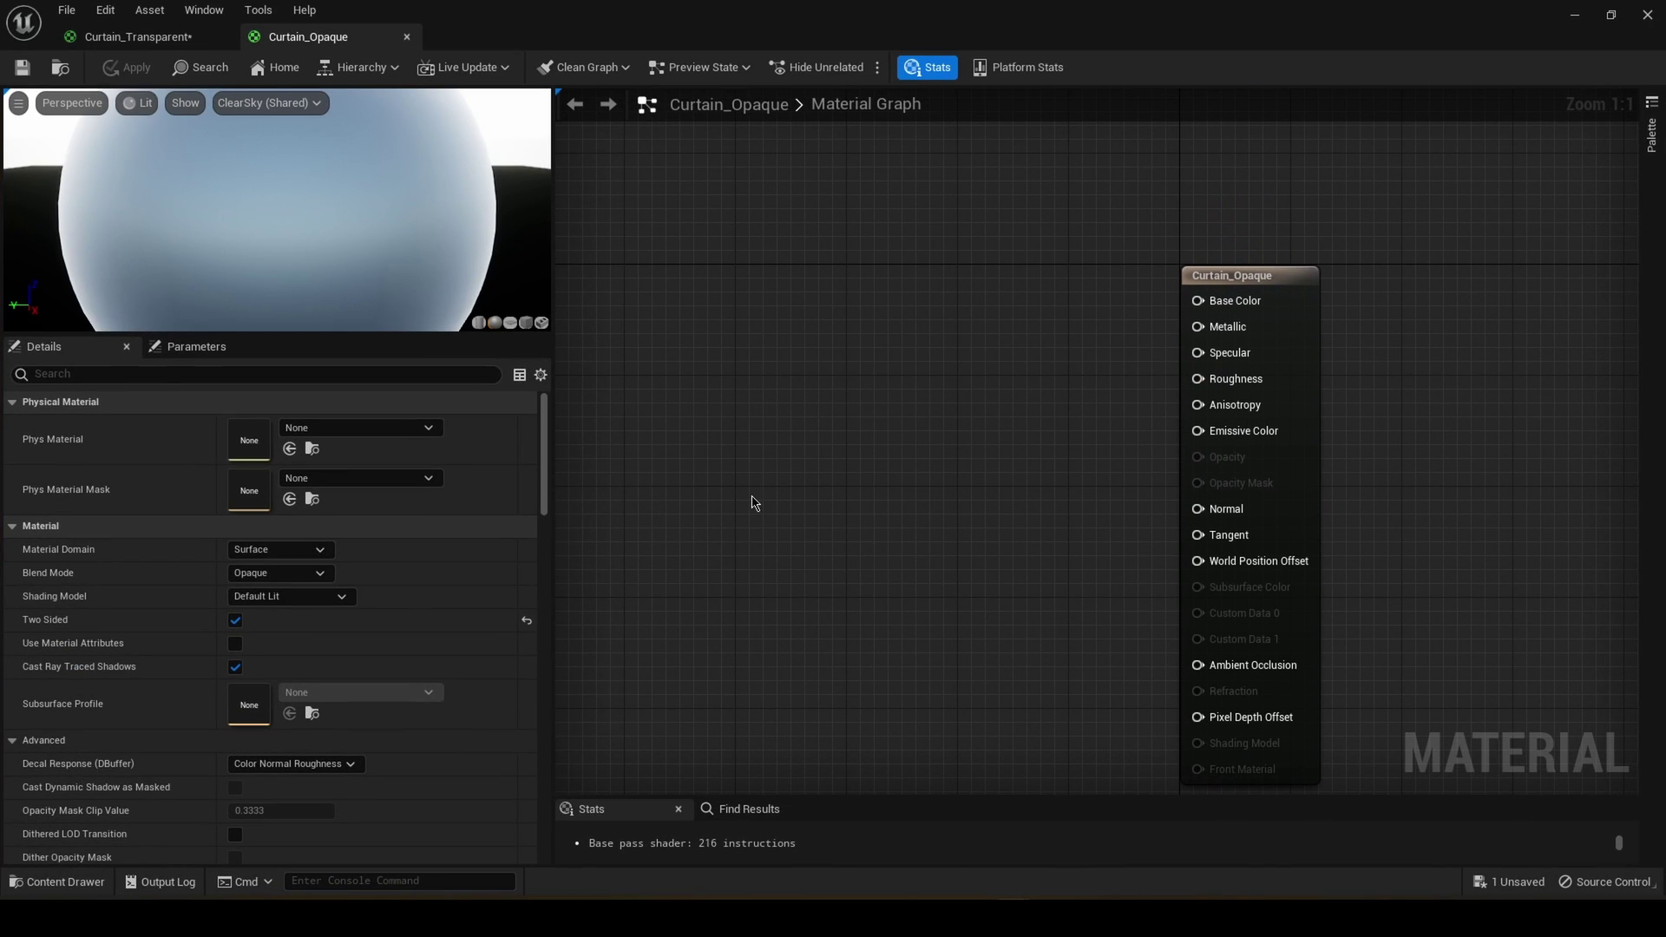
left_click(71, 883)
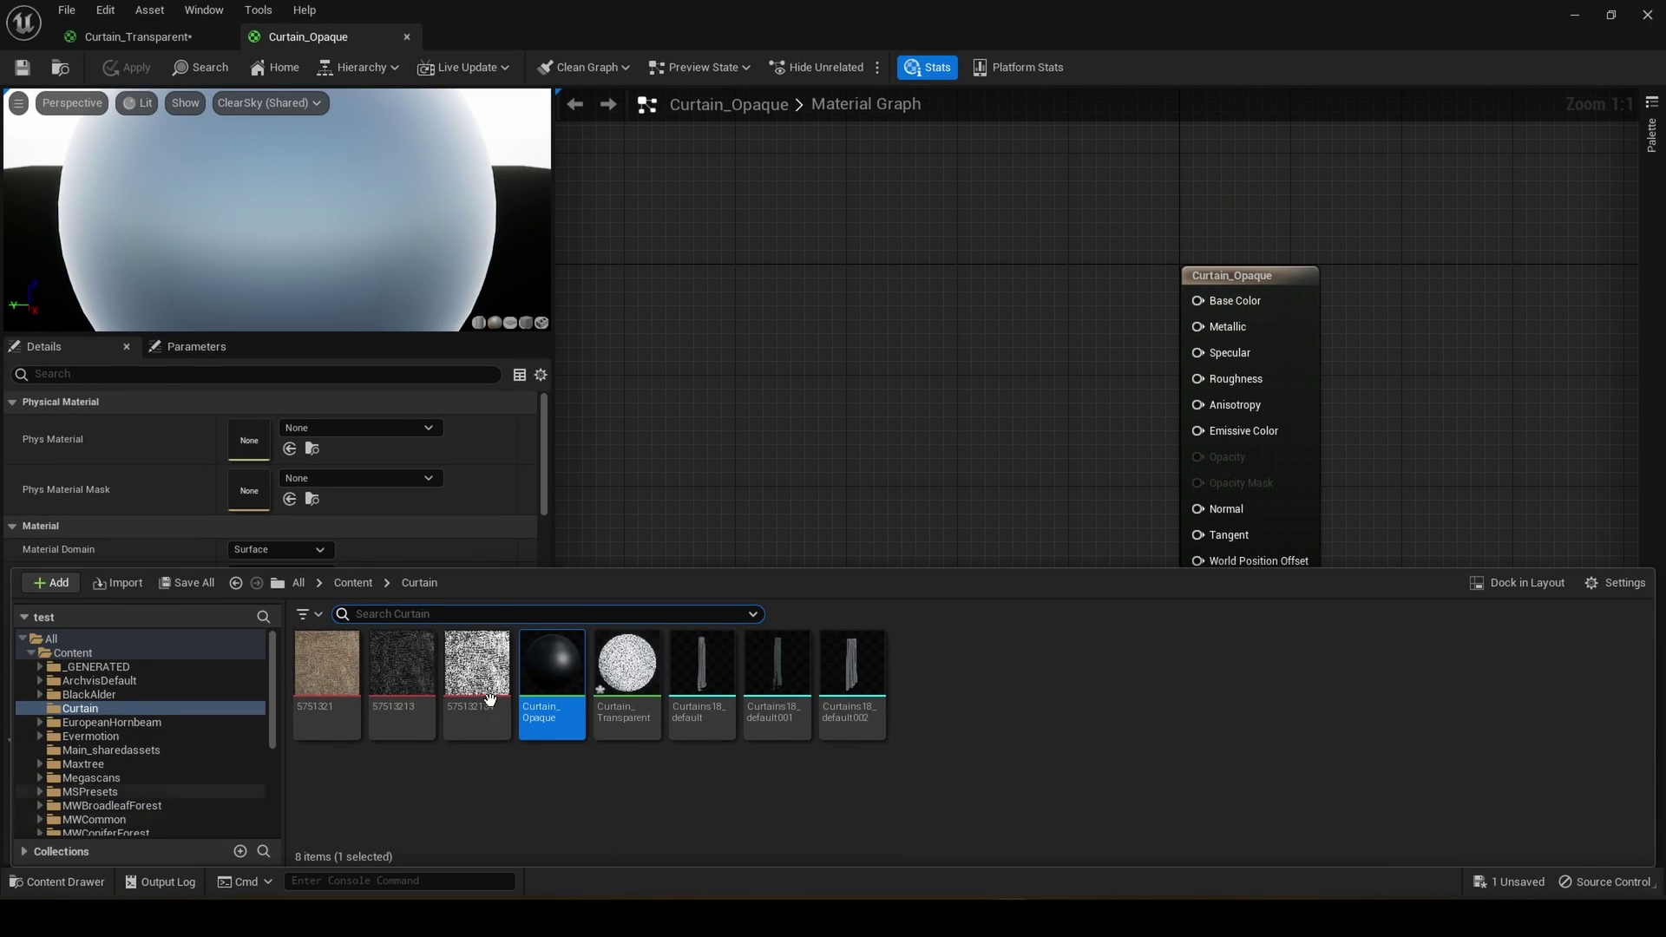
left_click(327, 668)
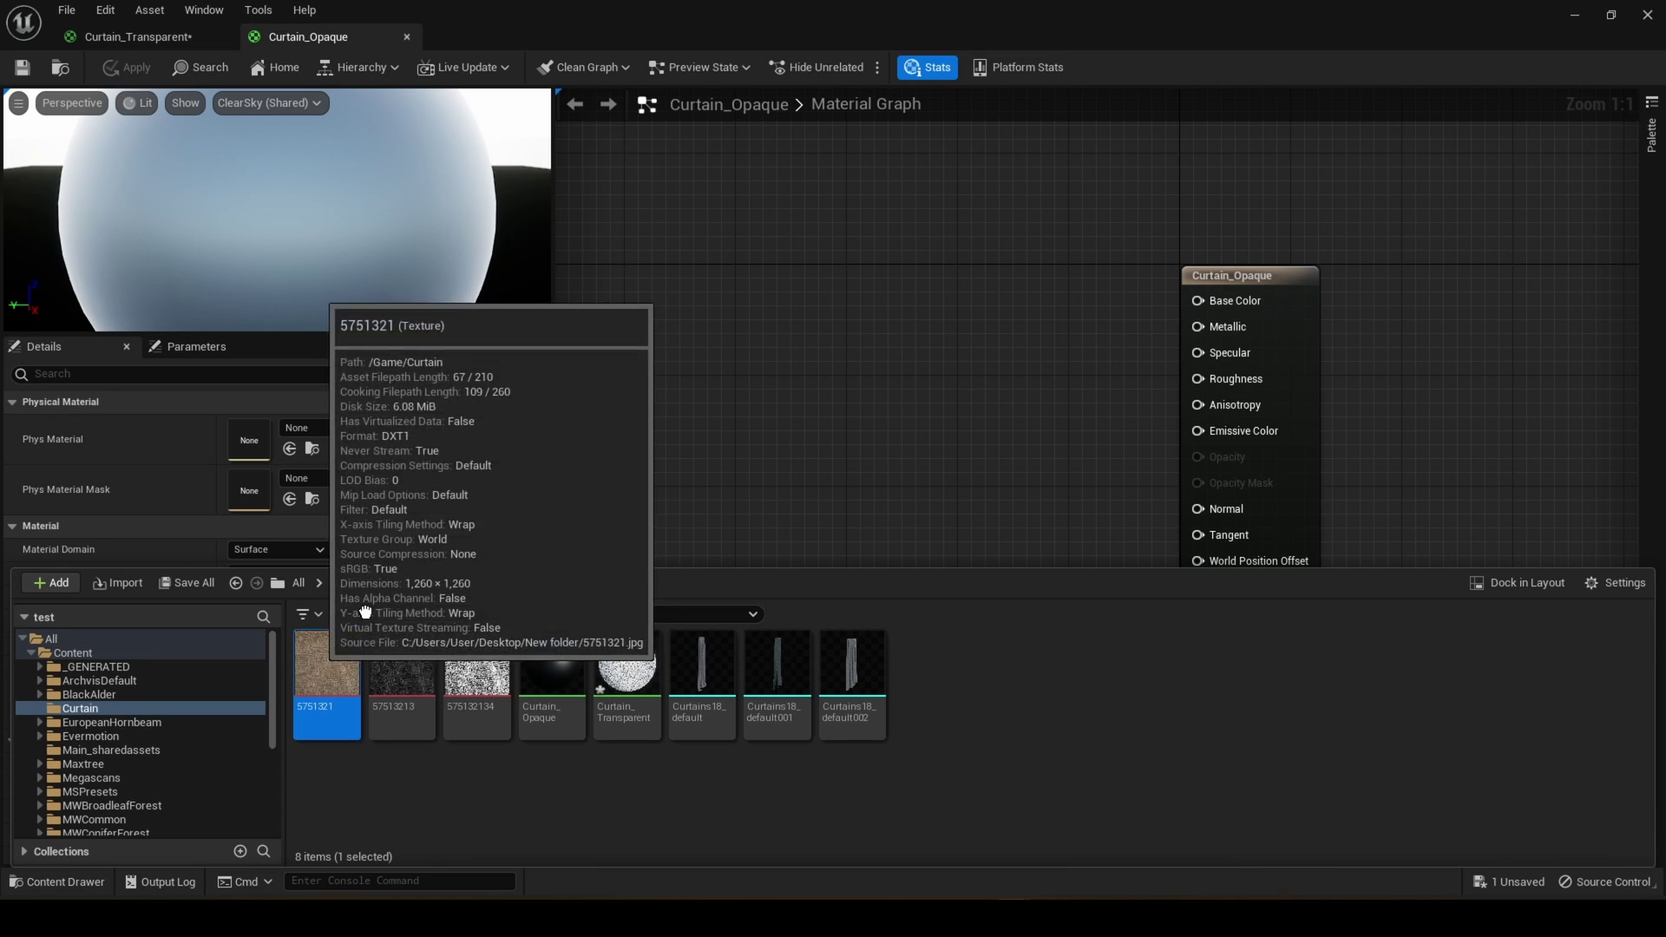
left_click_drag(328, 672, 830, 224)
left_click_drag(939, 234, 1201, 304)
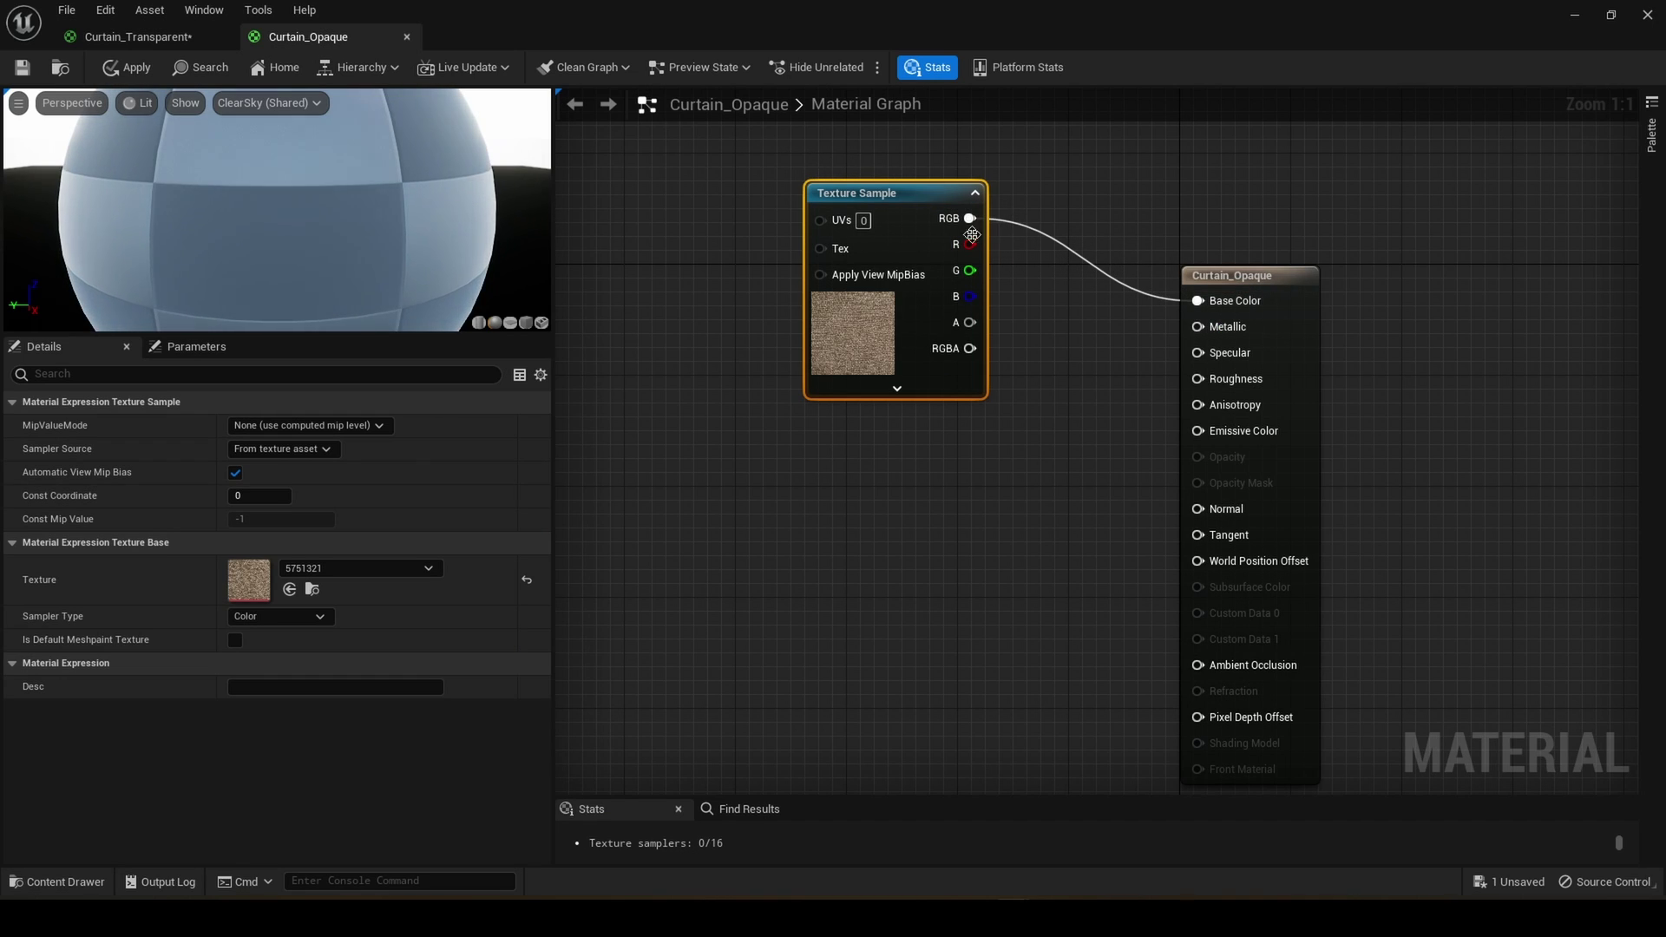
- Add a TextureCoordinate node feeding the Texture Sample's UVs and space the two nodes apart
left_click_drag(860, 351, 873, 379)
left_click(734, 271)
left_click_drag(834, 248, 672, 225)
type("tex")
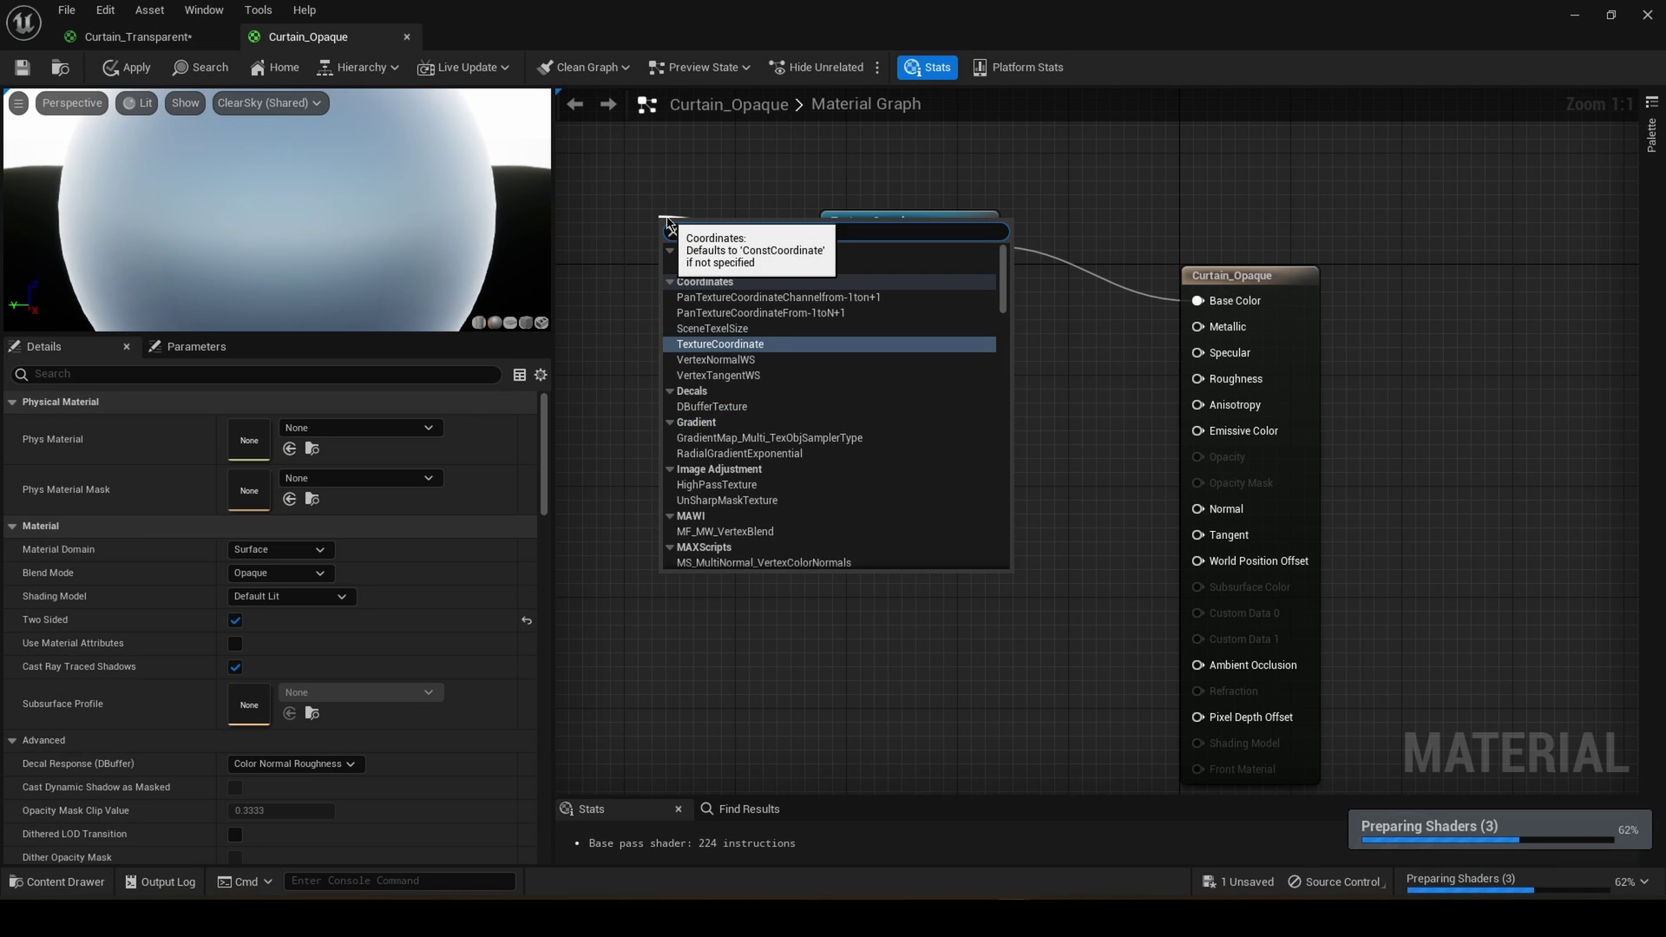
left_click(715, 347)
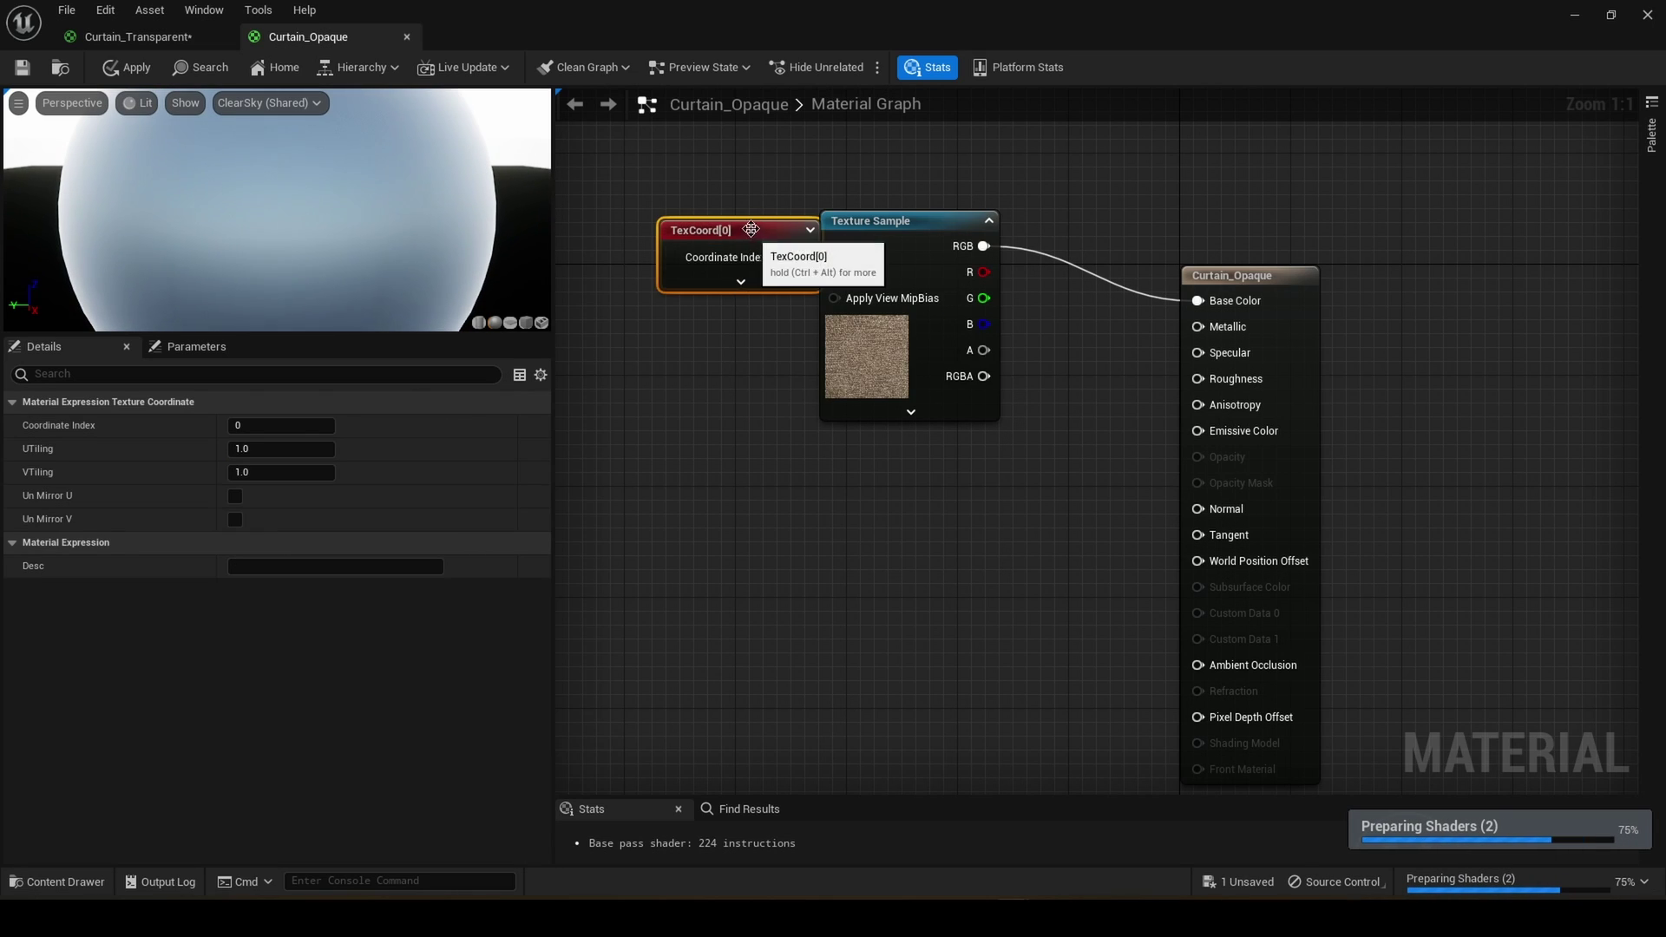
left_click_drag(745, 222, 682, 198)
- Set both UTiling and VTiling of the texture coordinate node to 2
left_click(274, 449)
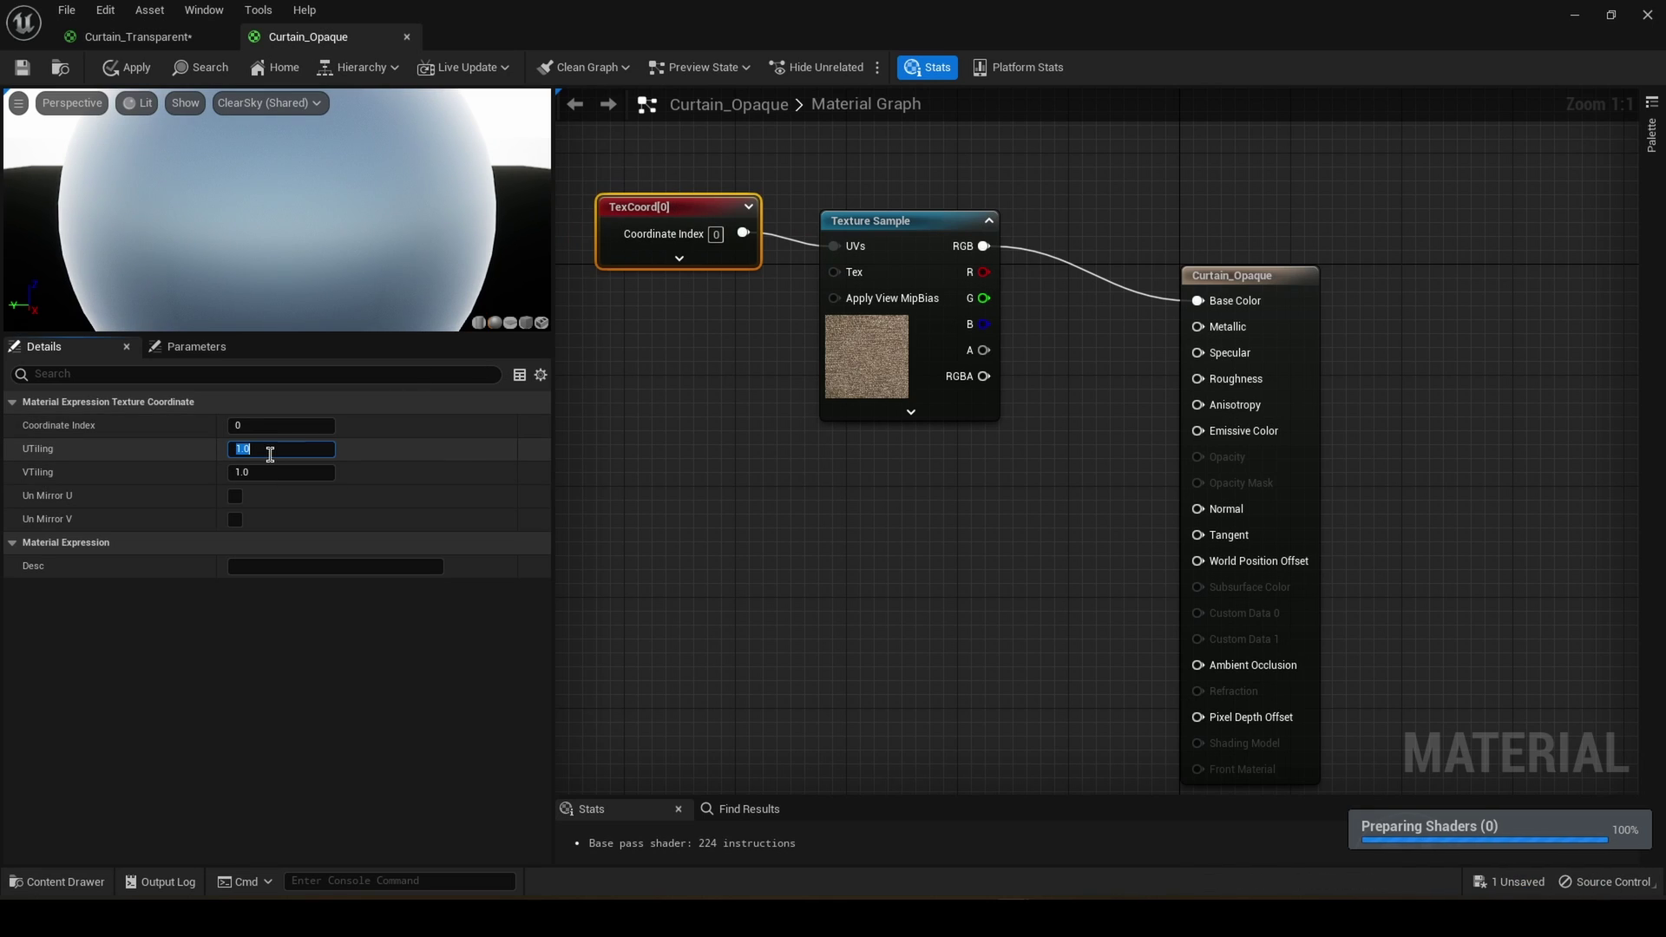
type("2")
left_click(263, 473)
type("2")
key("Return")
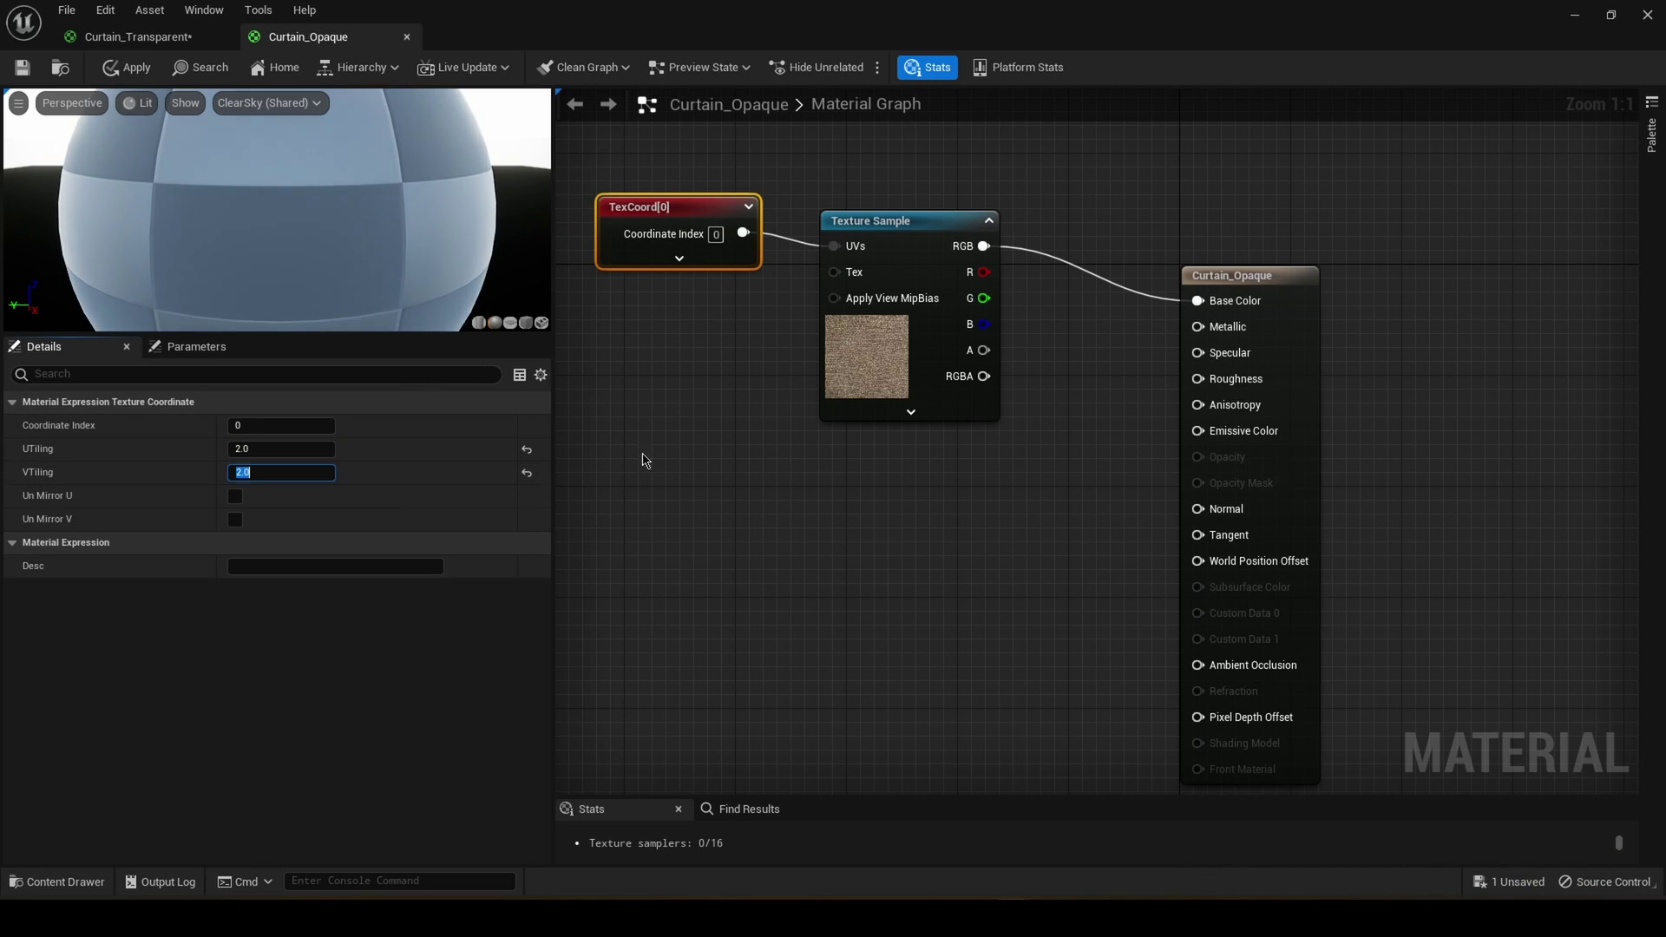
left_click(691, 378)
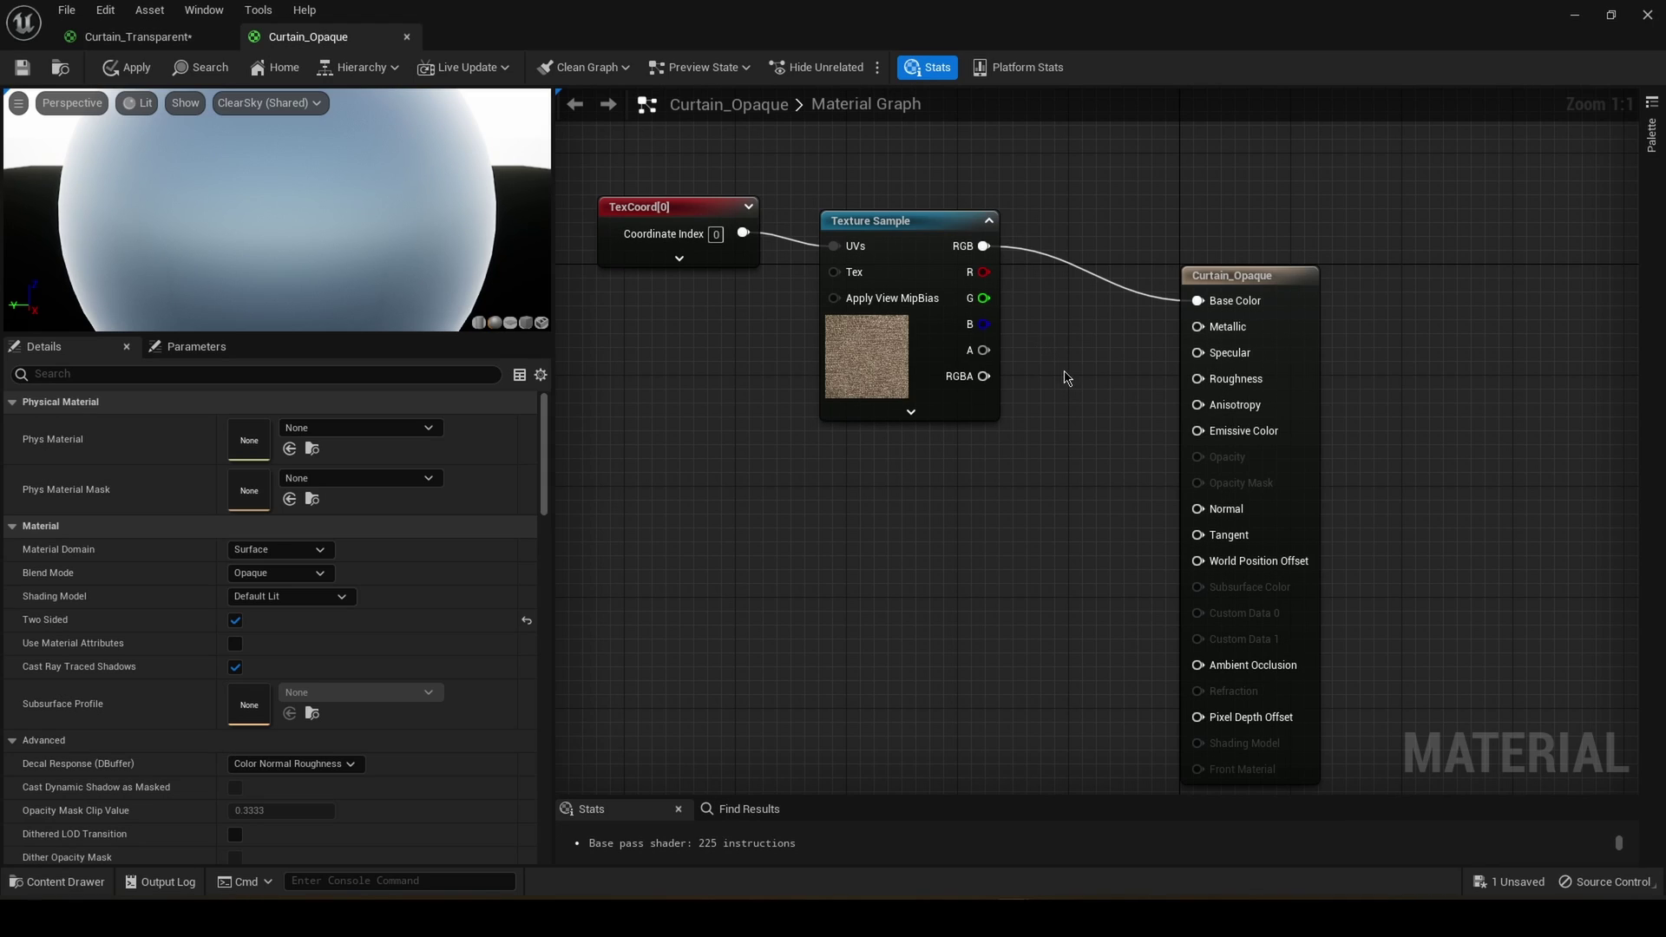
- Add three scalar constants between the Texture Sample and the material's main node, and spread them out vertically
left_click(1042, 326)
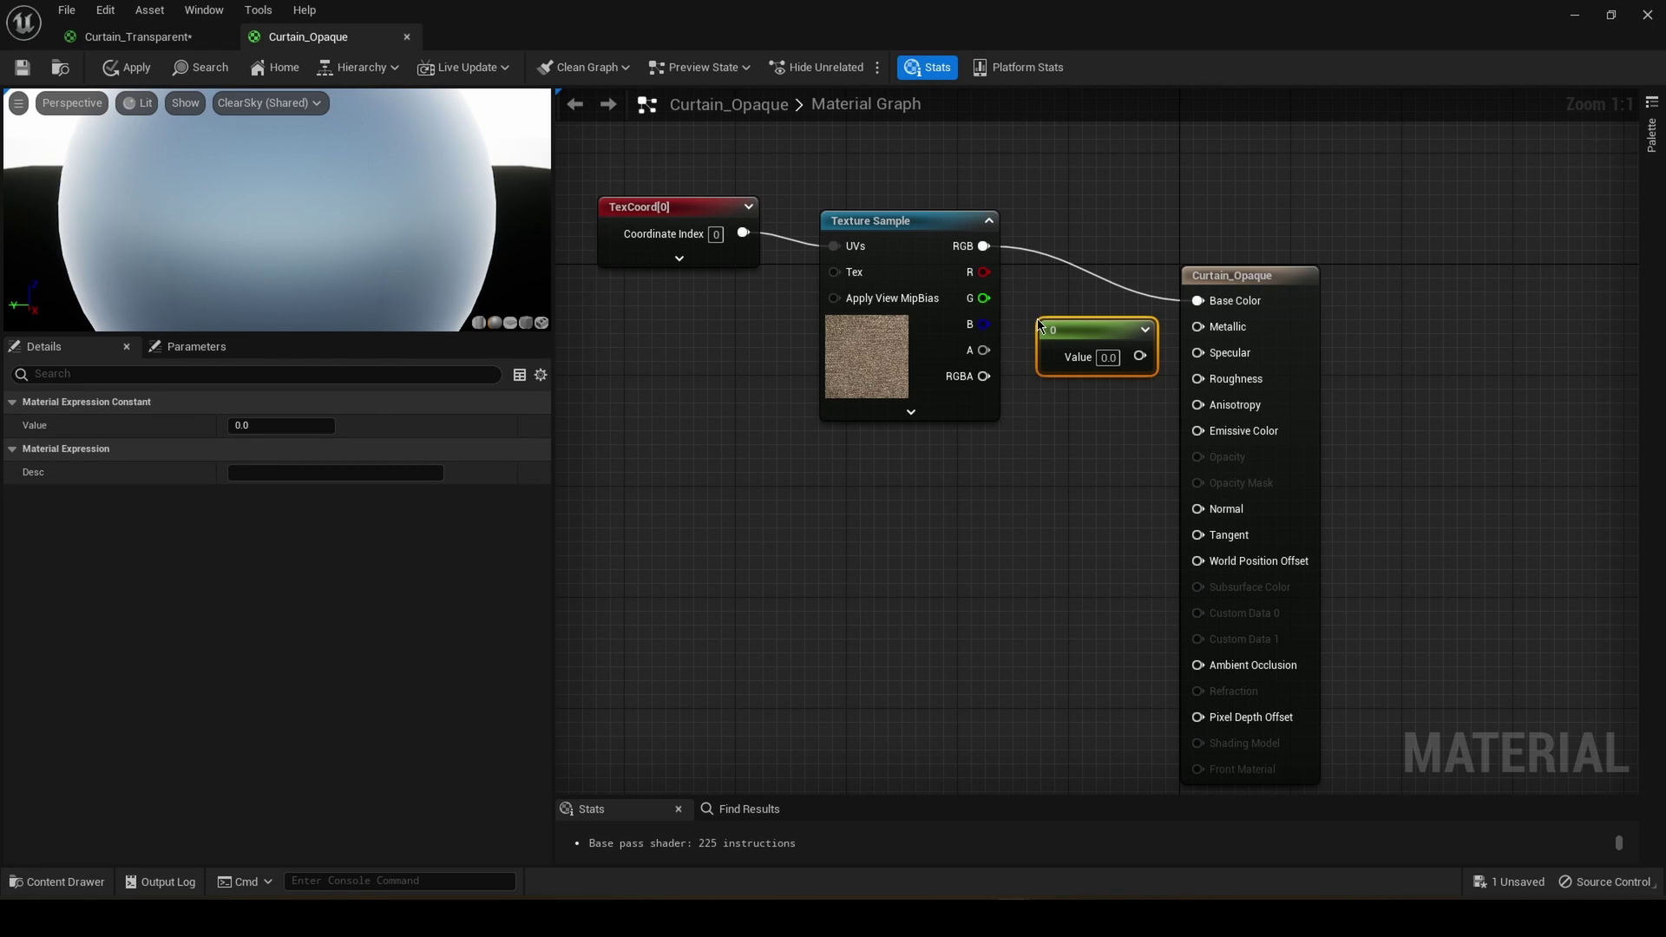
left_click(1033, 438)
left_click(1005, 539)
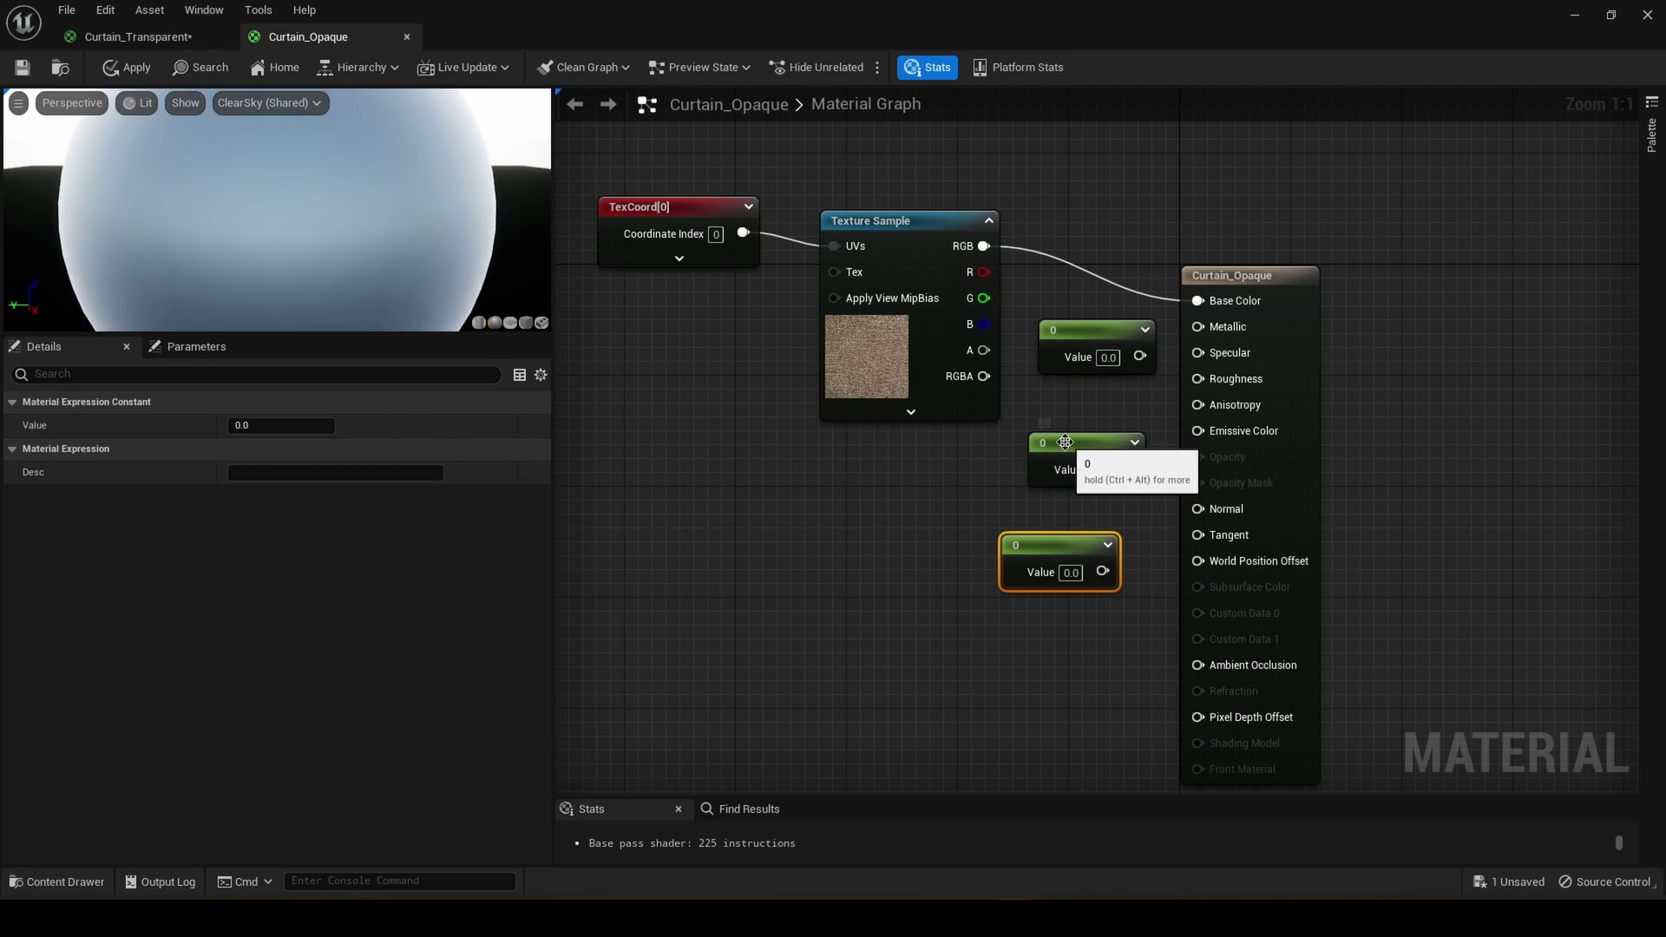
left_click_drag(1065, 443, 971, 445)
left_click_drag(1054, 541, 997, 575)
left_click_drag(982, 441, 982, 497)
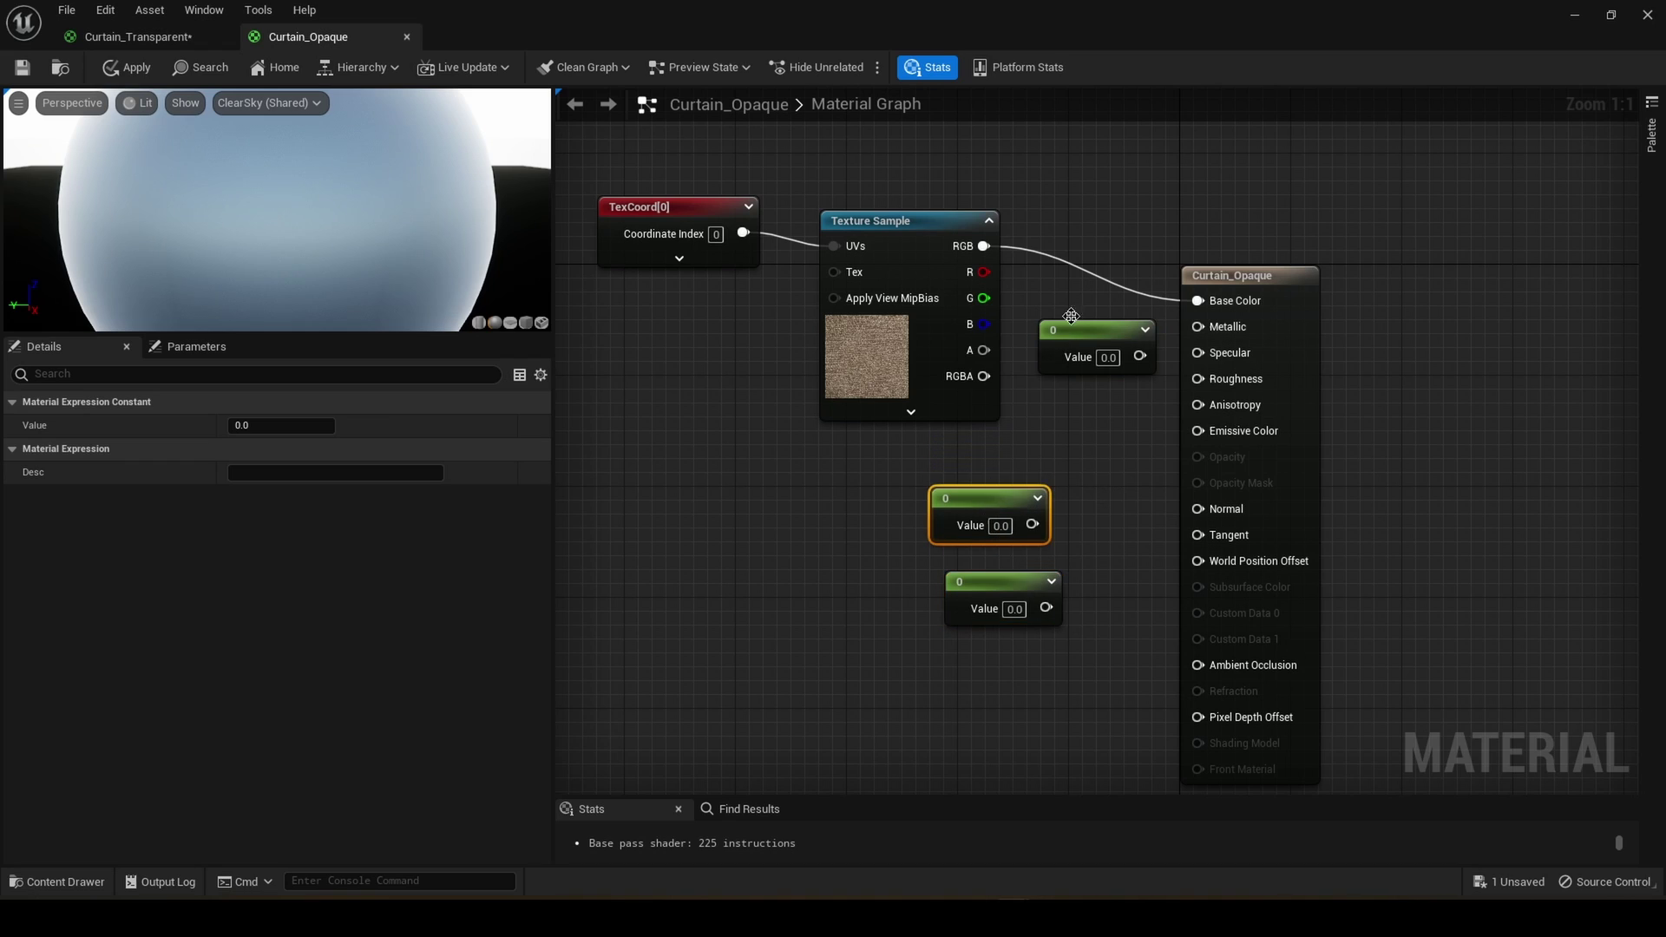
- Connect the uppermost constant to Specular and set its value to 1
left_click_drag(1071, 316, 1042, 345)
left_click_drag(1116, 387, 1206, 359)
left_click(1084, 387)
type("1")
key("Return")
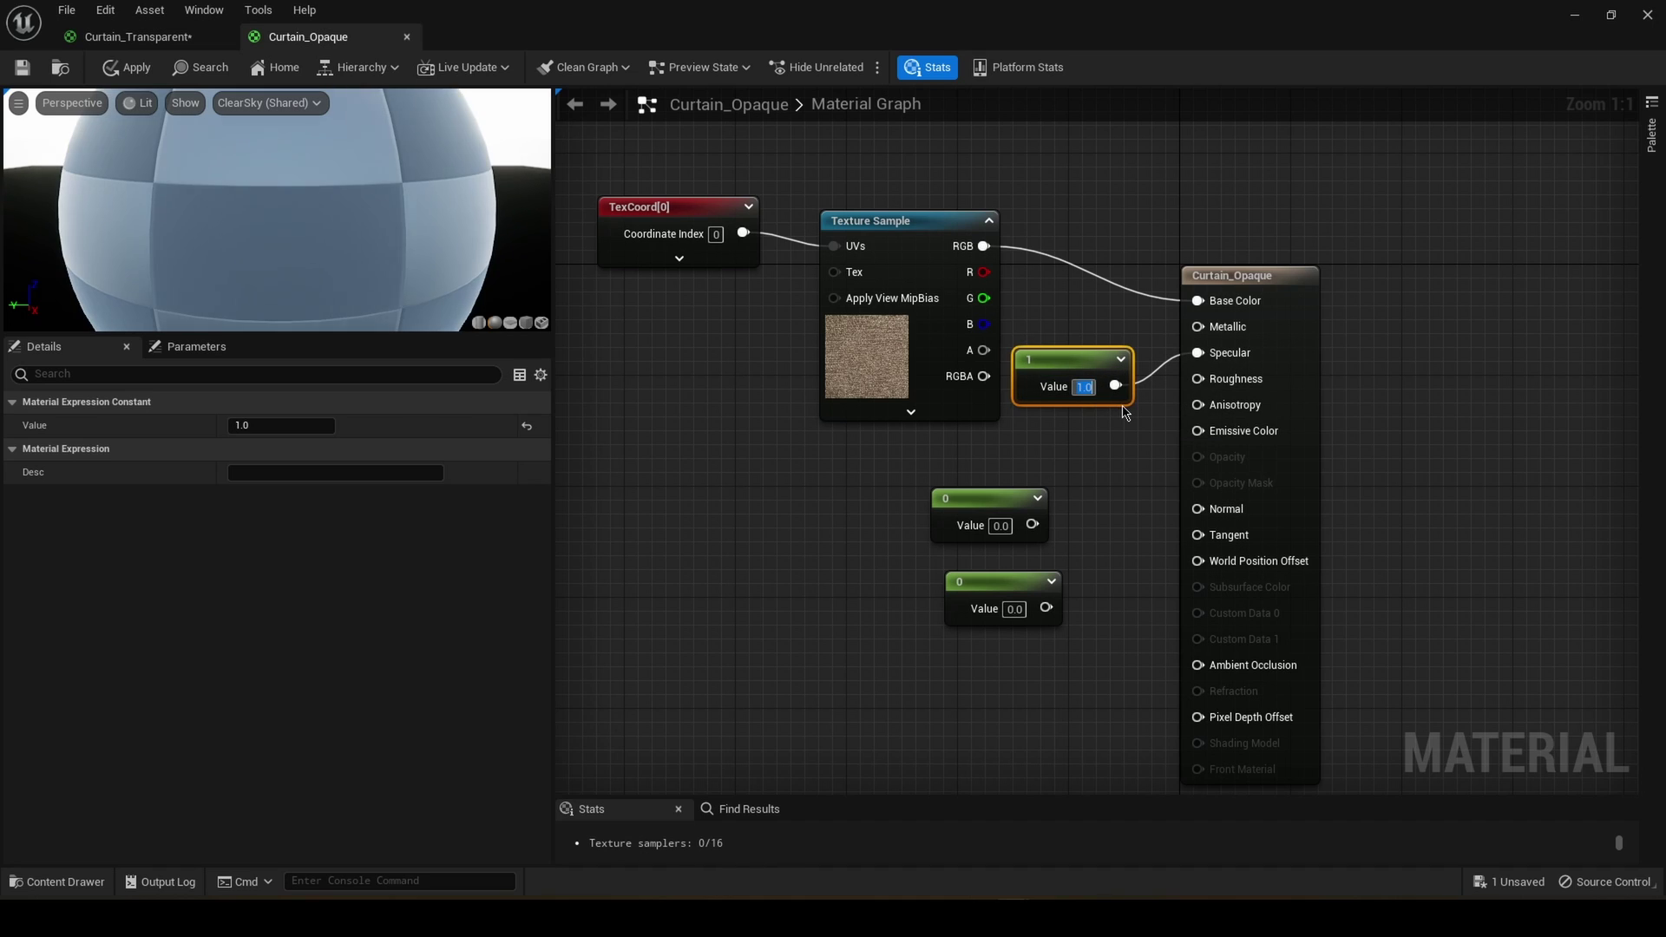
- Rearrange the Texture Sample and the Specular constant so that the two nodes do not overlap
left_click_drag(1083, 357, 1082, 337)
left_click(1171, 400)
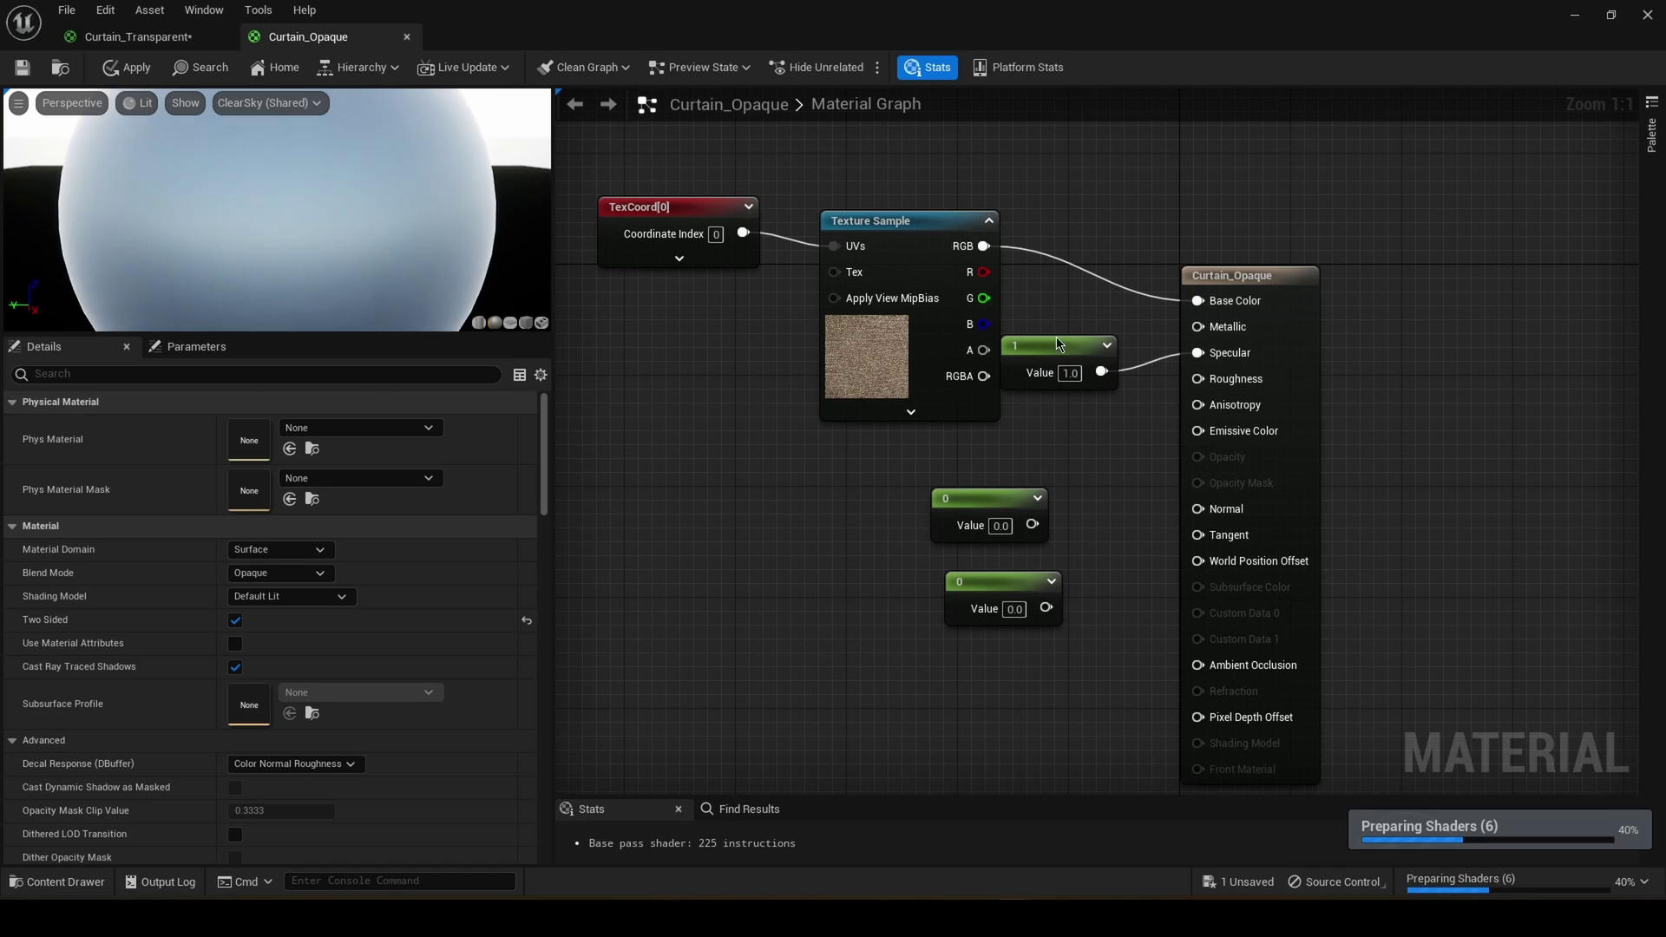
left_click_drag(1057, 342, 1065, 354)
left_click_drag(928, 225, 910, 221)
left_click_drag(1070, 363, 1057, 362)
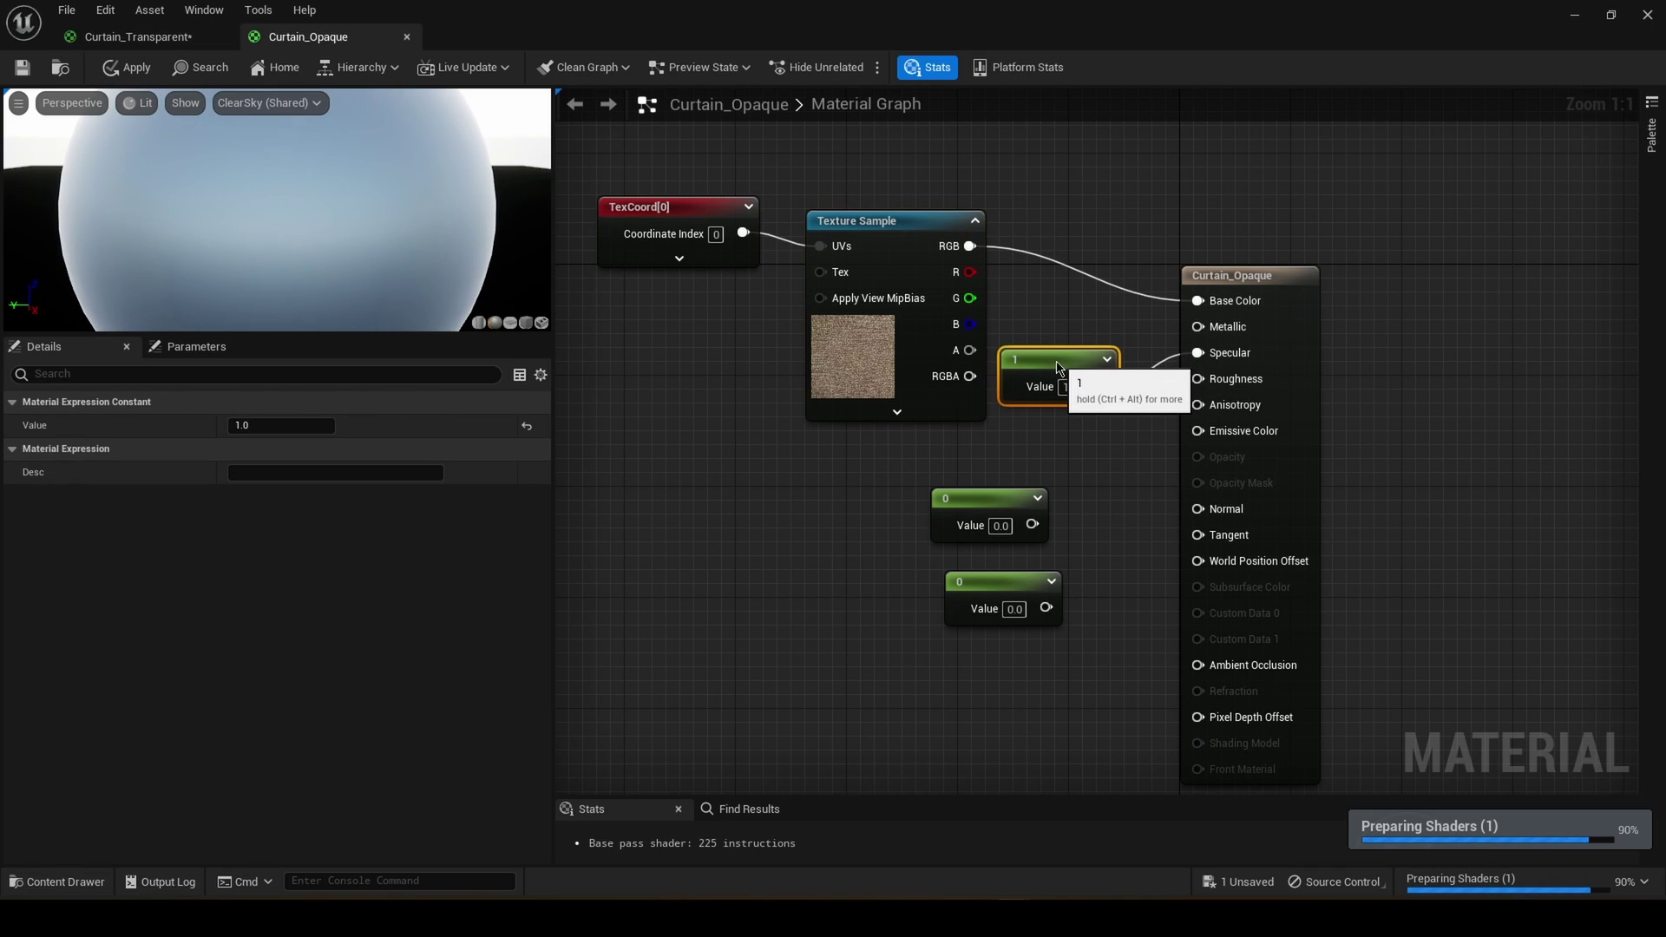
left_click(1104, 321)
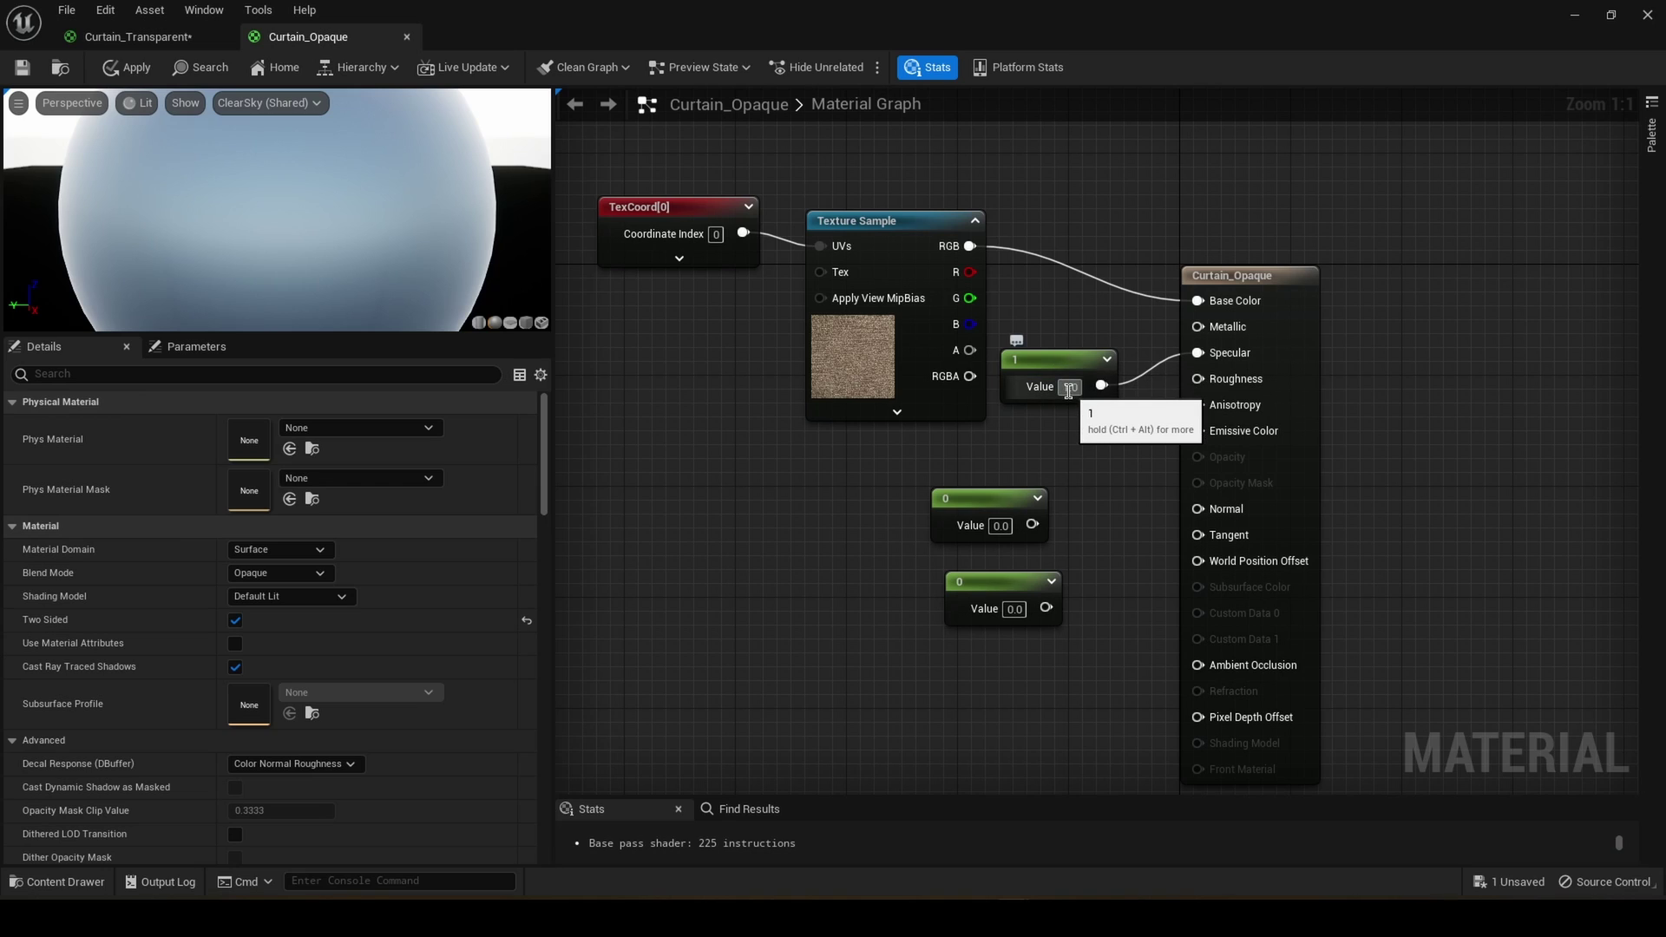
- Connect the second constant to Roughness, set its value to 0.9 and place it below the Specular constant
left_click_drag(1033, 526, 1200, 382)
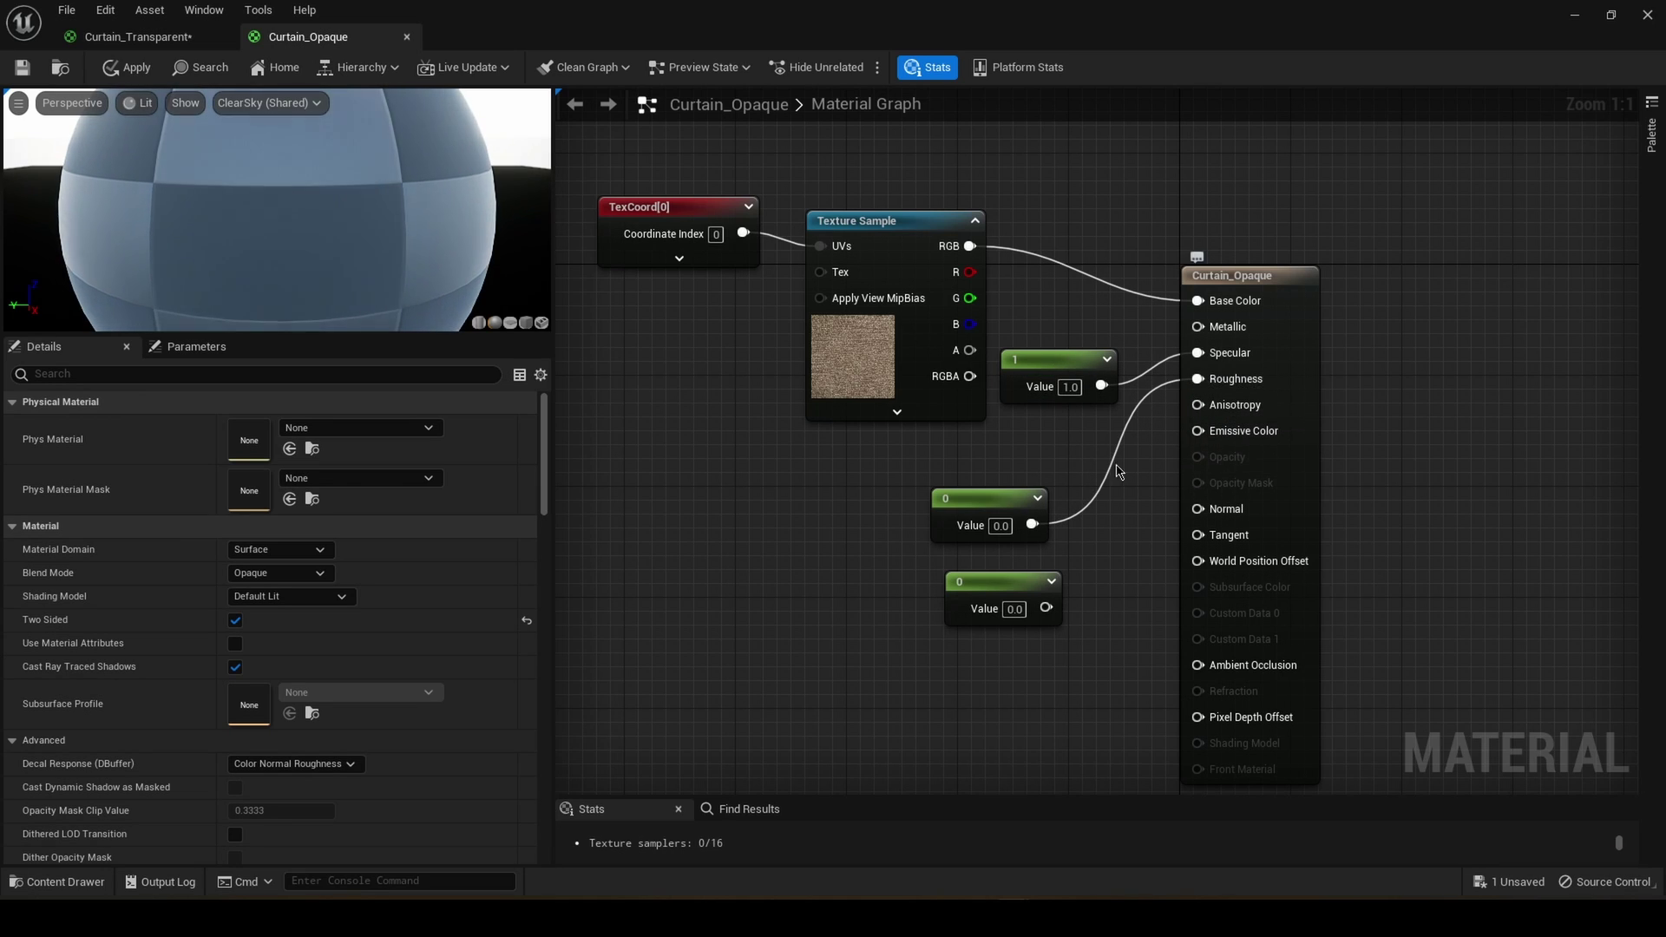
type("0.9")
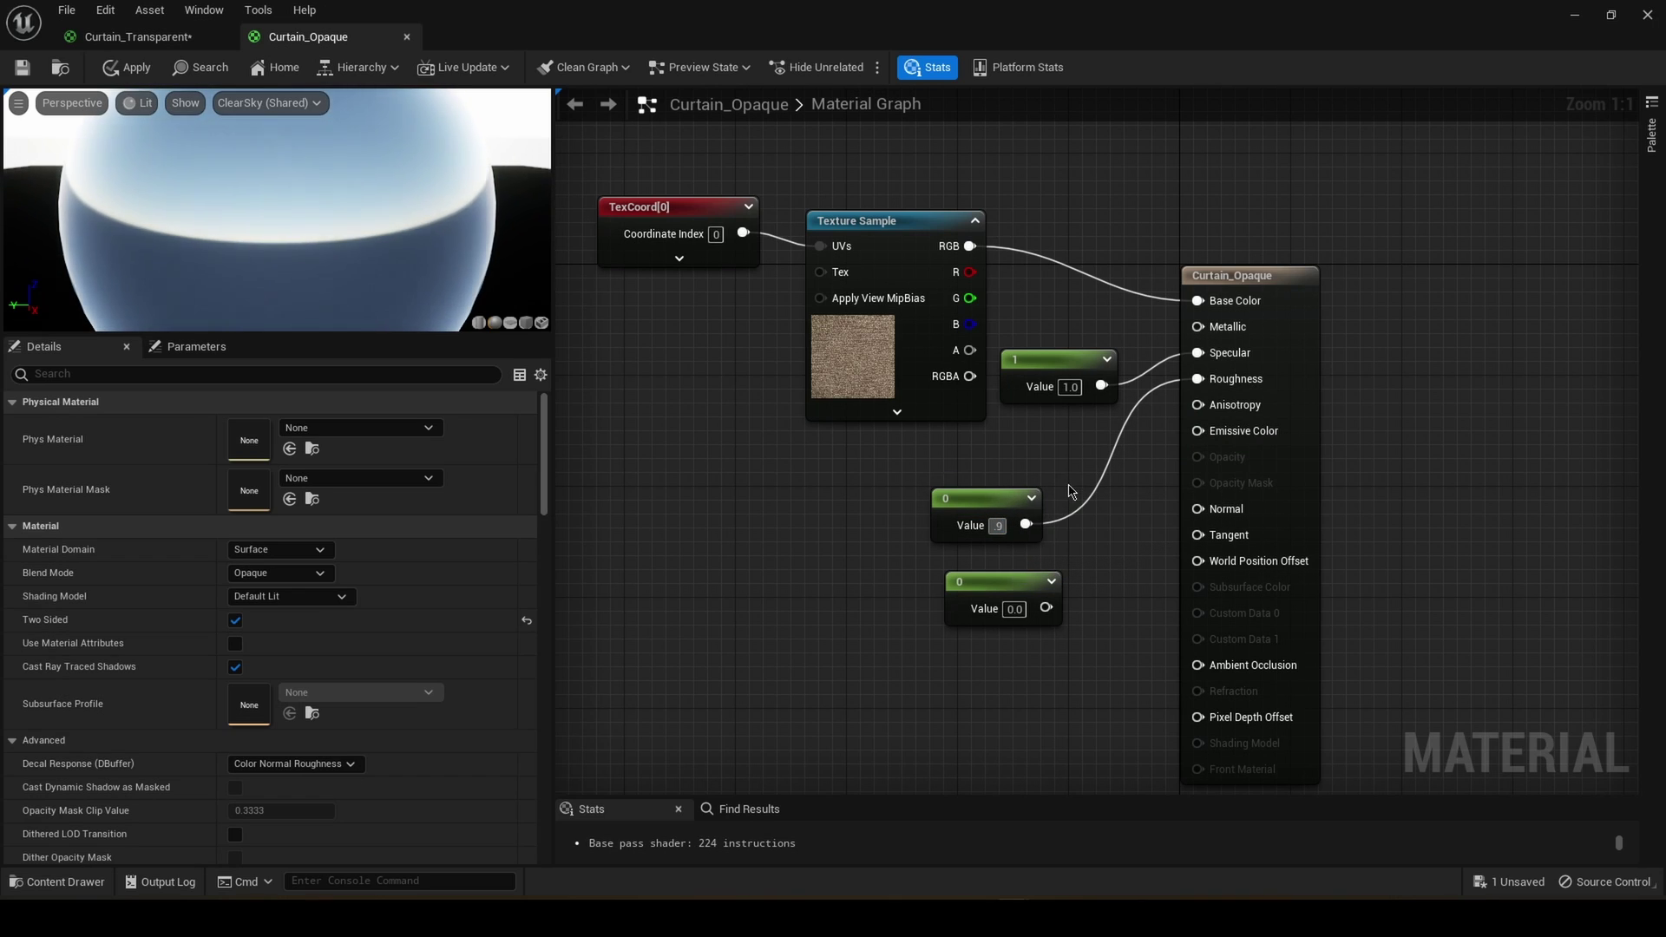
key("Return")
left_click_drag(998, 505, 1069, 435)
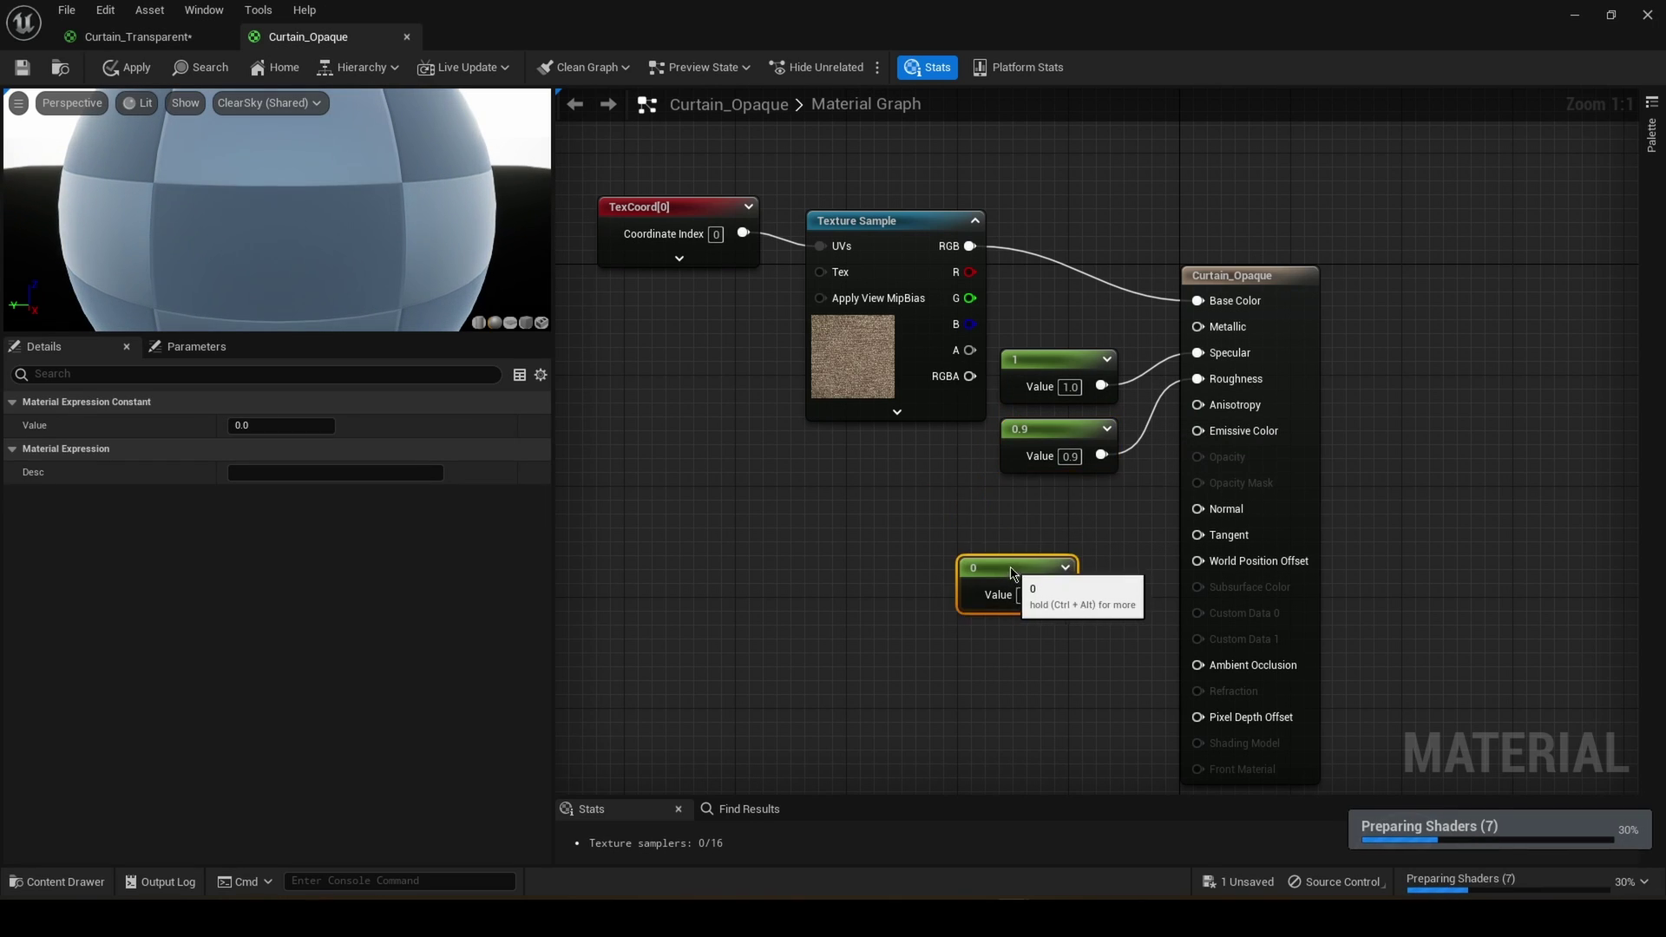
- Connect the remaining constant to Opacity and set its value to 1
left_click_drag(1007, 578, 1198, 456)
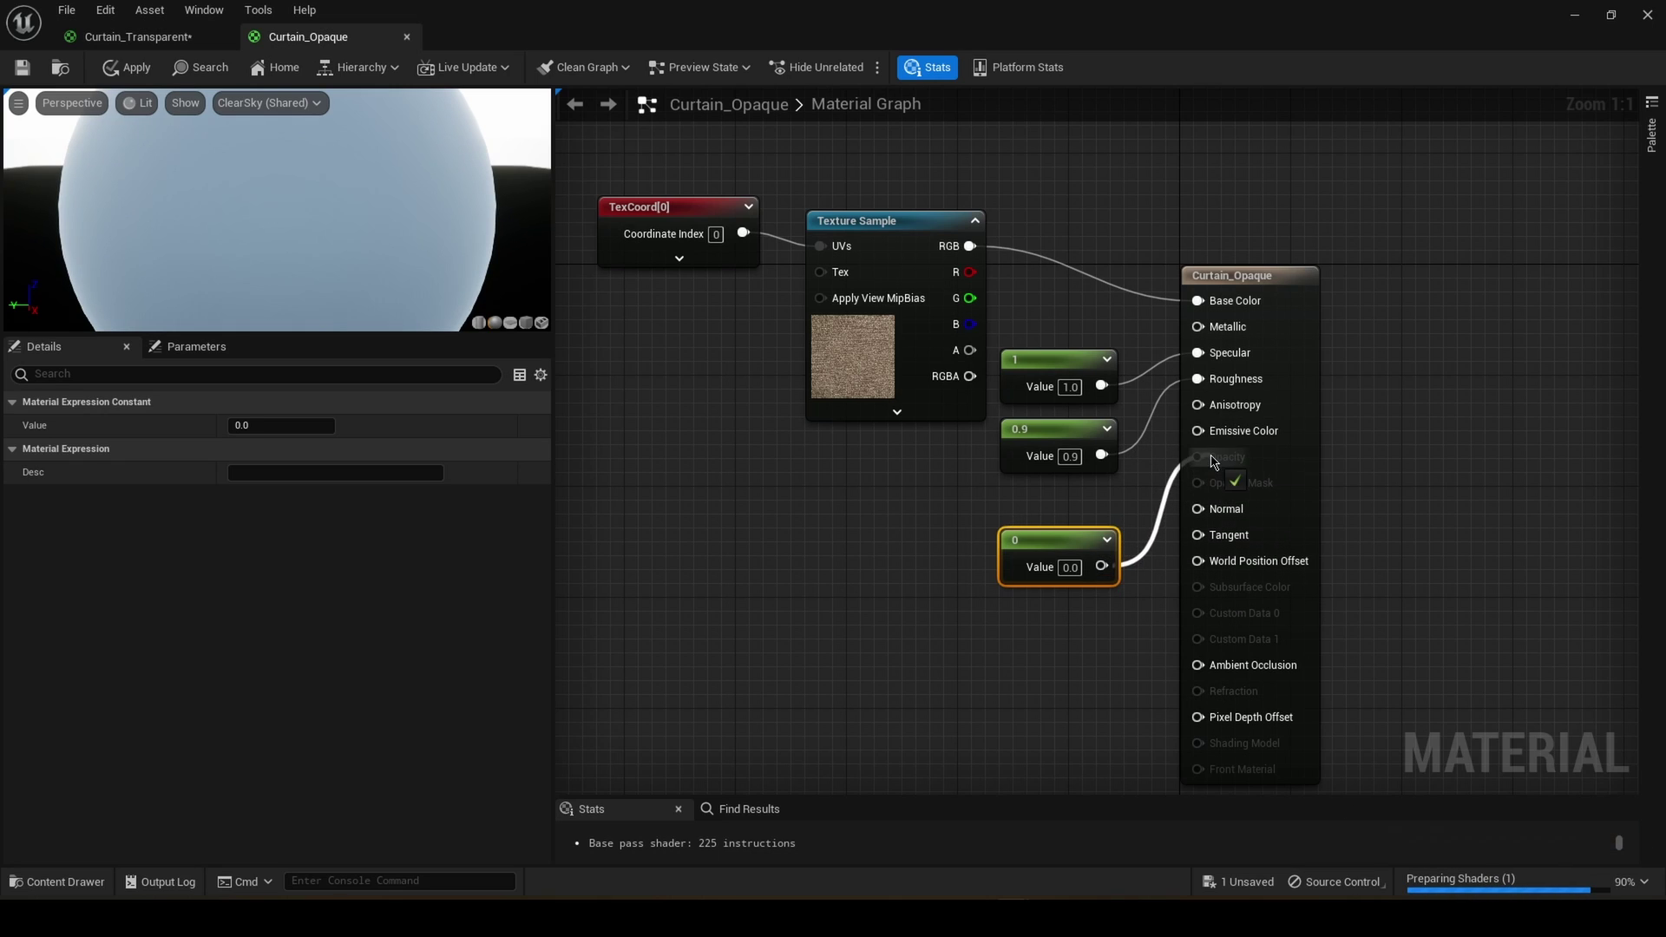
left_click(1068, 568)
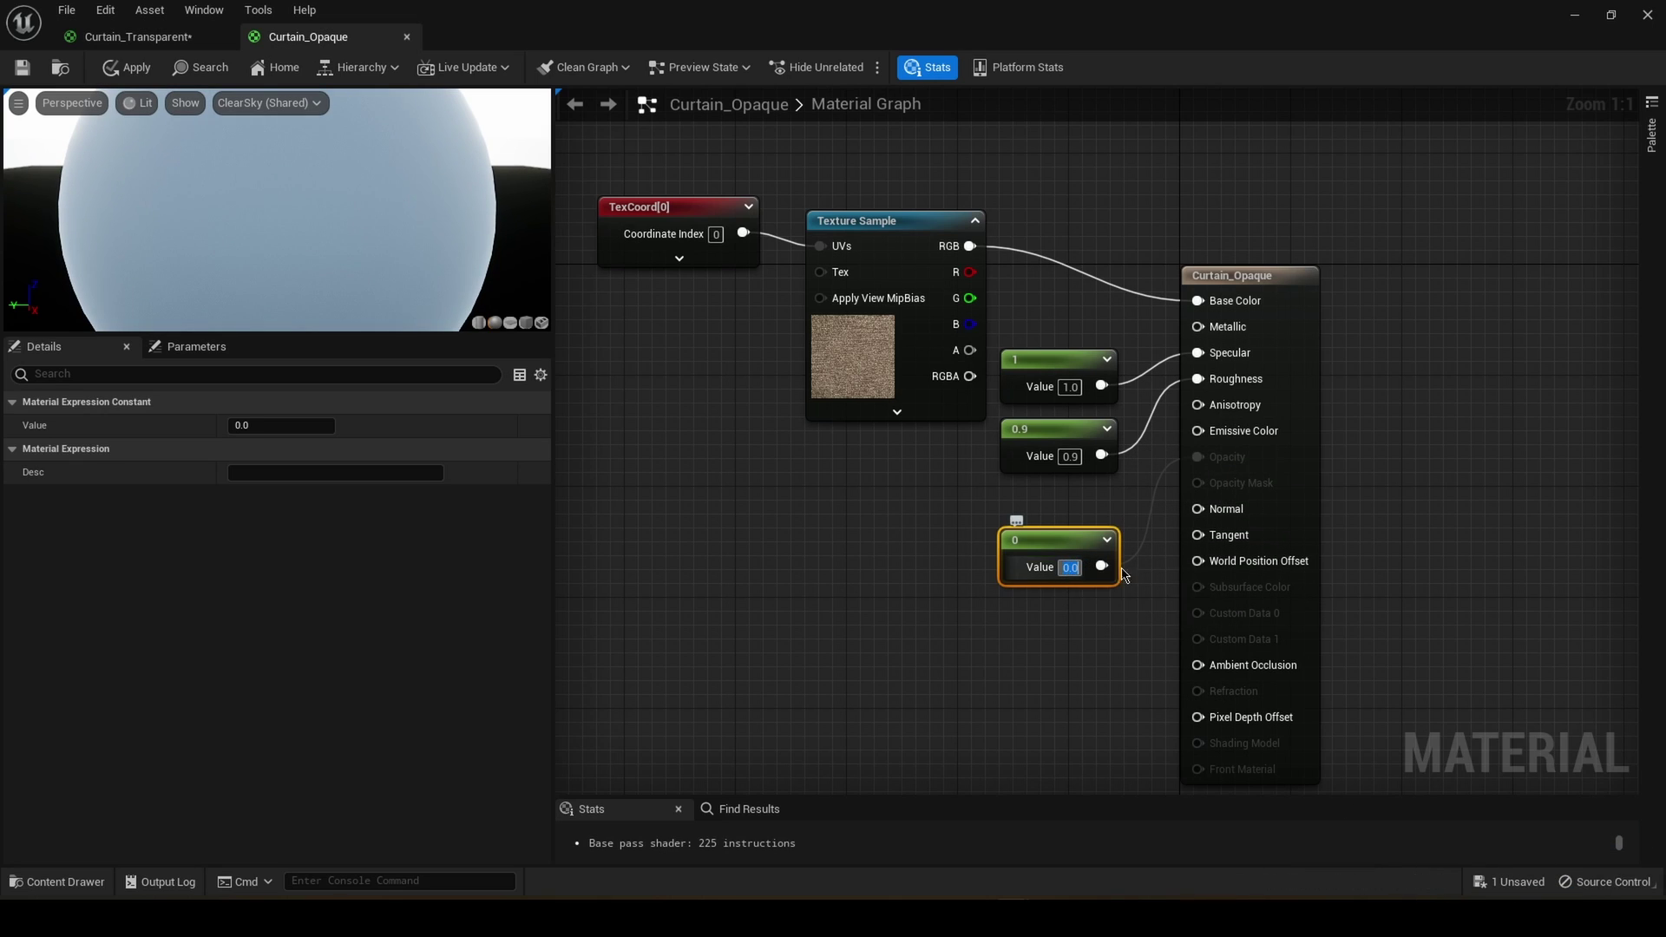
type("1")
key("Return")
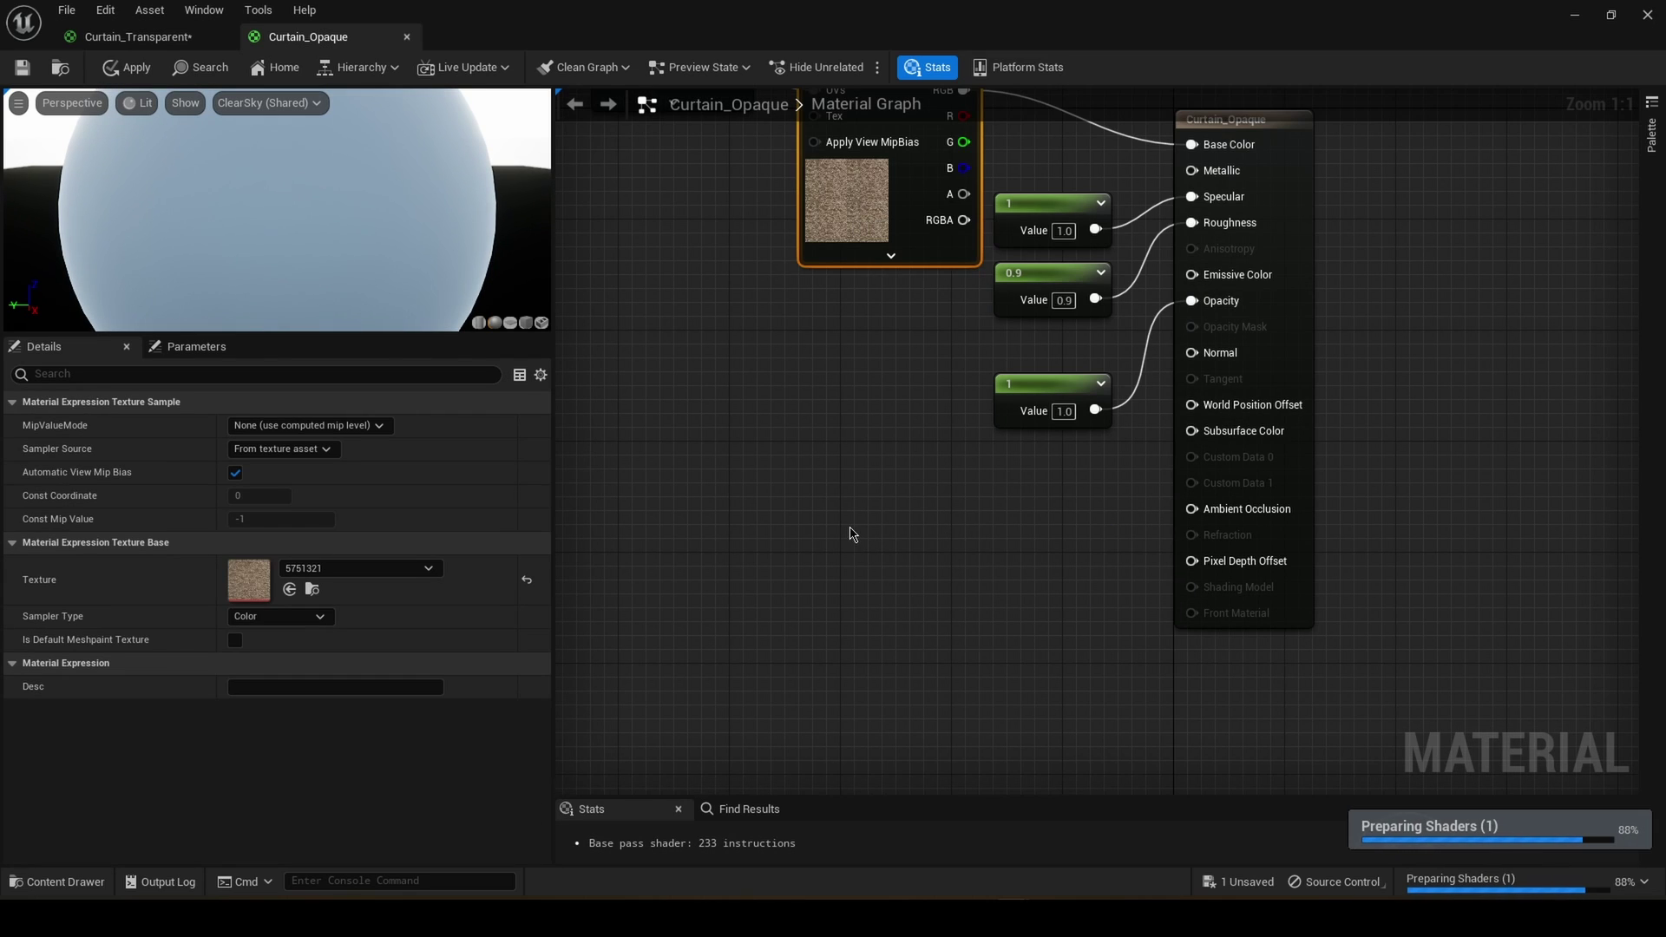
- Duplicate the fabric Texture Sample below the constants and connect the copy's RGB output to Subsurface Color
key("ctrl+v")
left_click_drag(895, 539, 903, 476)
left_click_drag(1005, 492, 1196, 430)
left_click(588, 594)
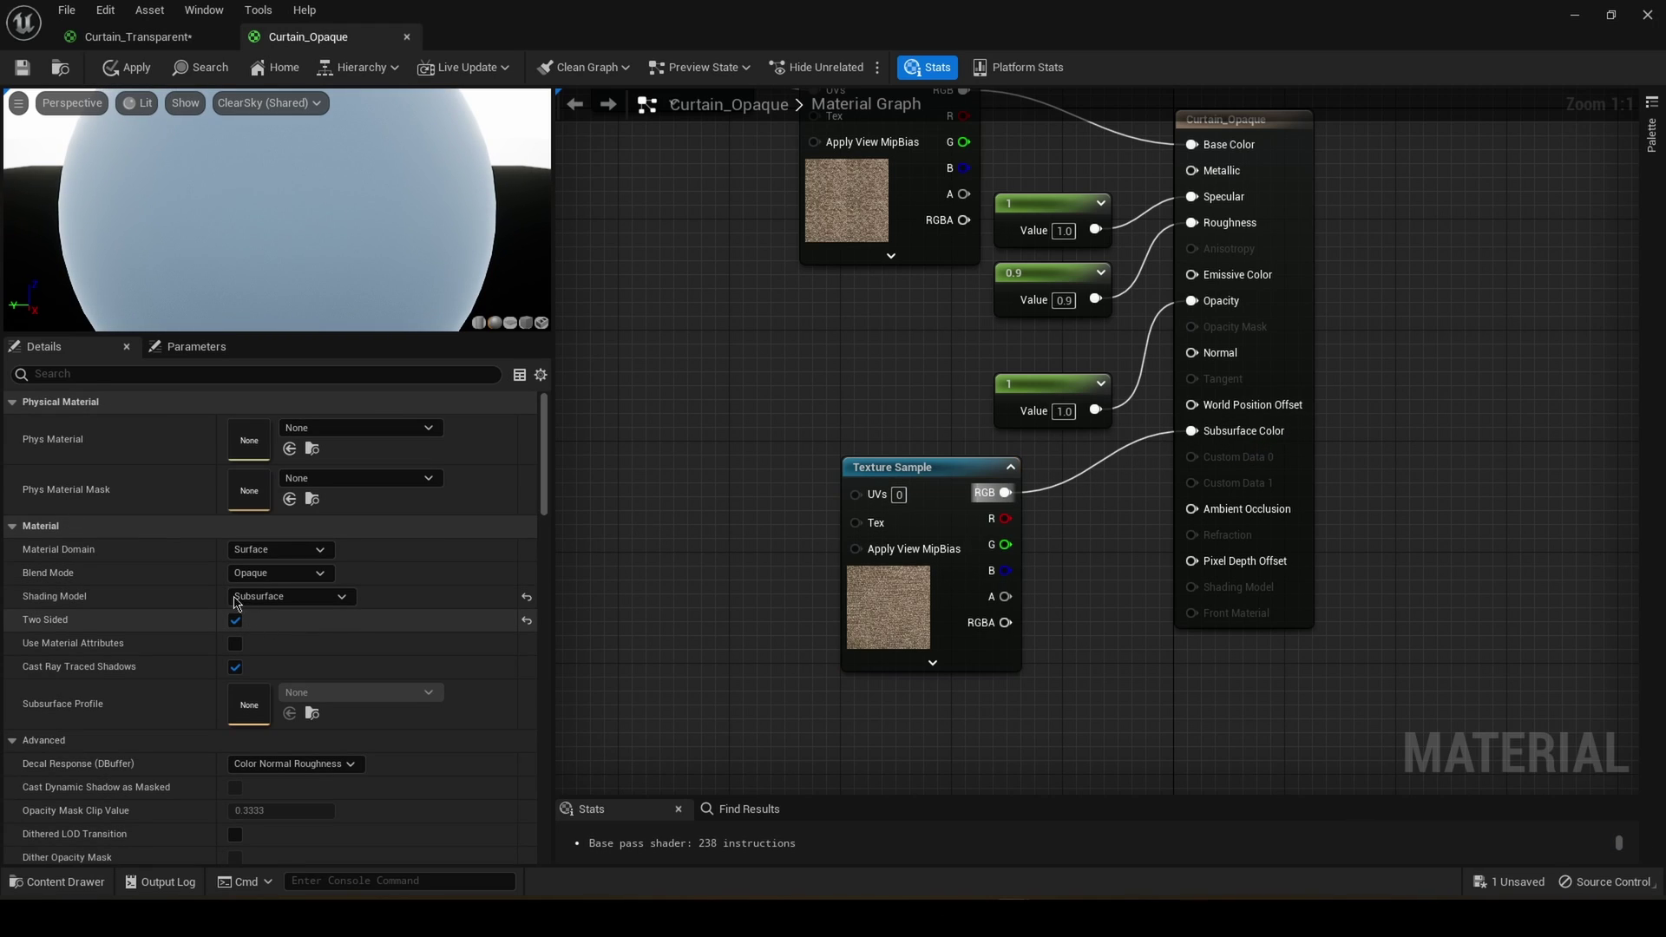
- Keep the material's shading model on Subsurface and apply the material changes
left_click(289, 602)
left_click(291, 602)
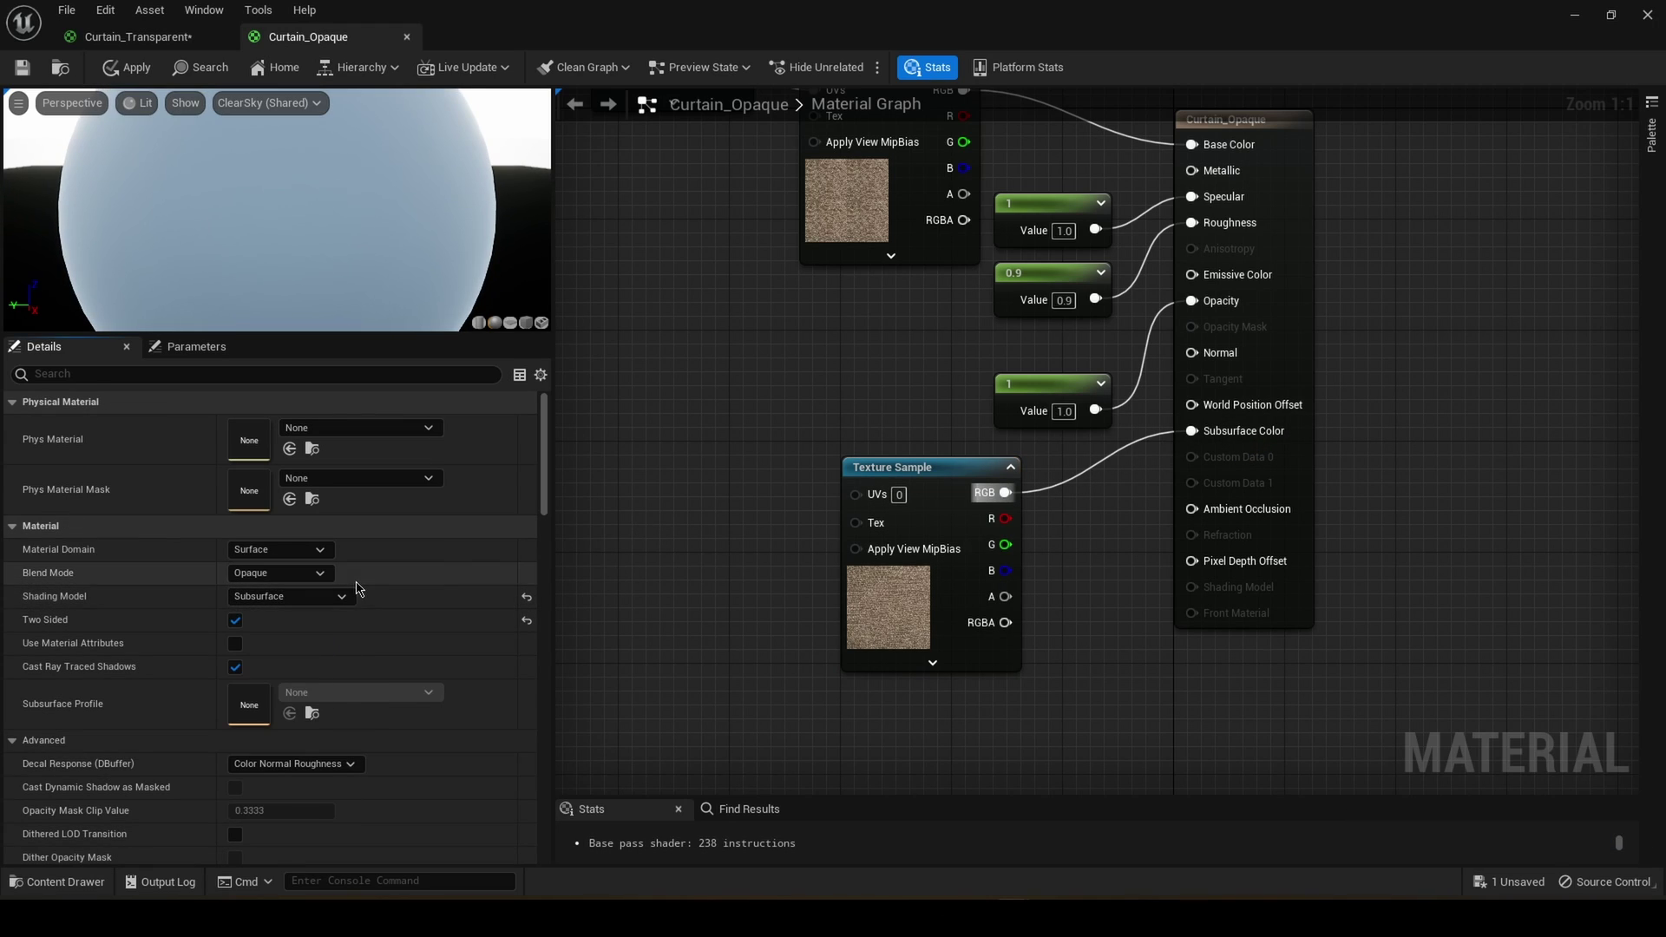
left_click(115, 67)
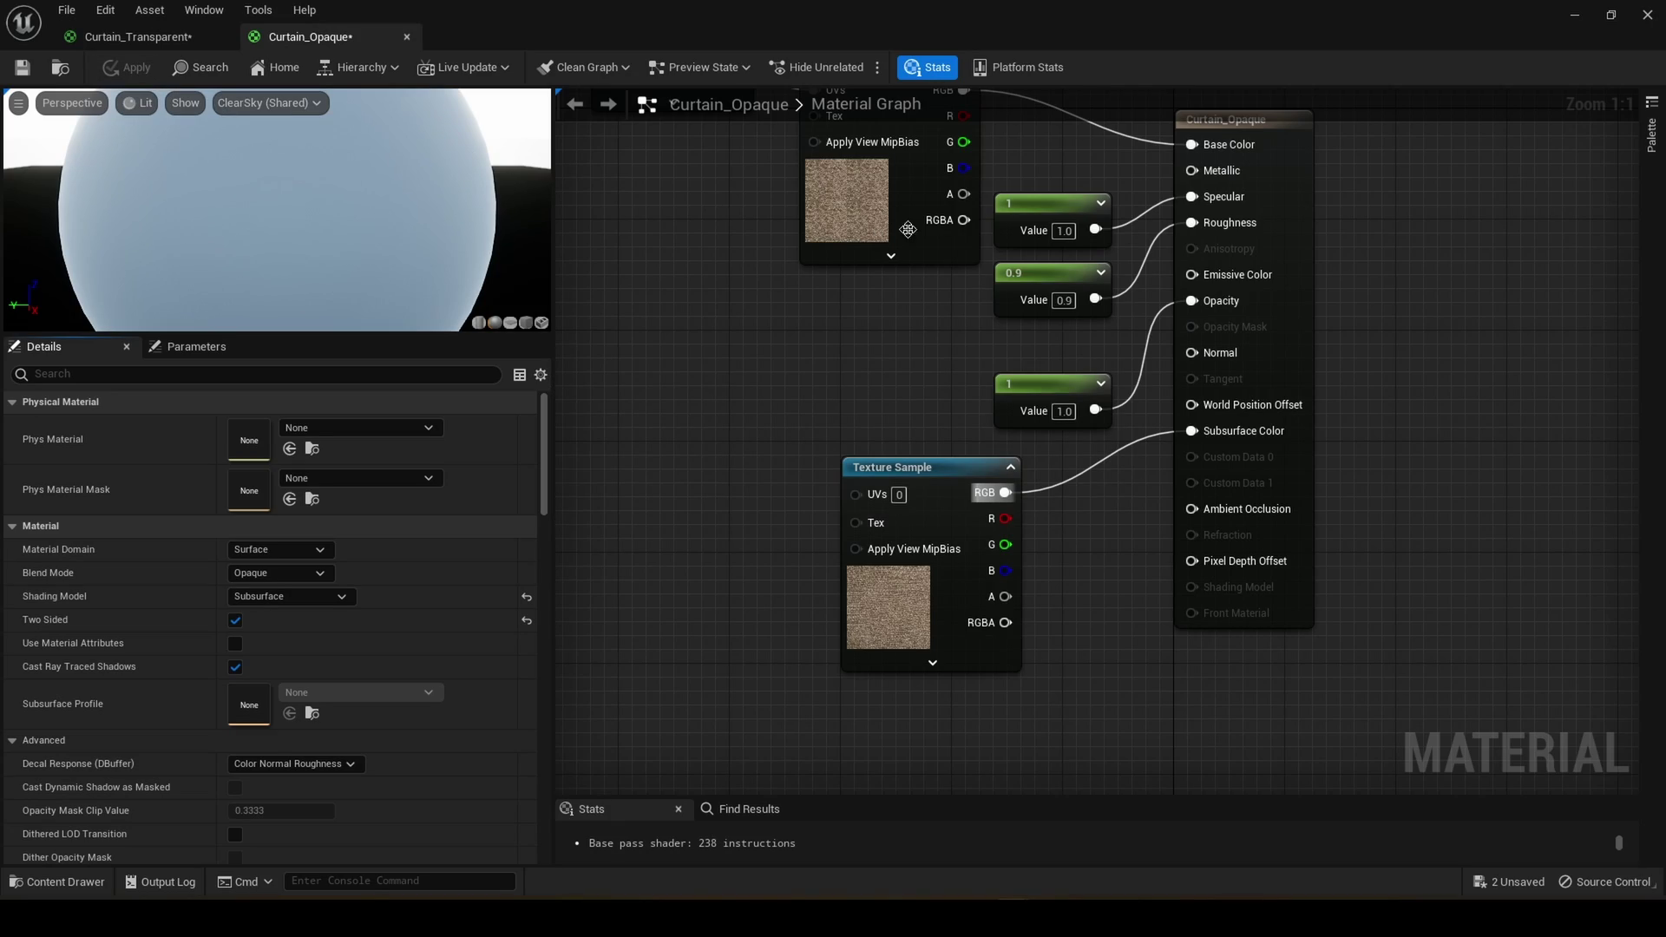
- Return to the level and examine the opaque side curtains together with the sheer ones from several viewpoints
left_click(1574, 18)
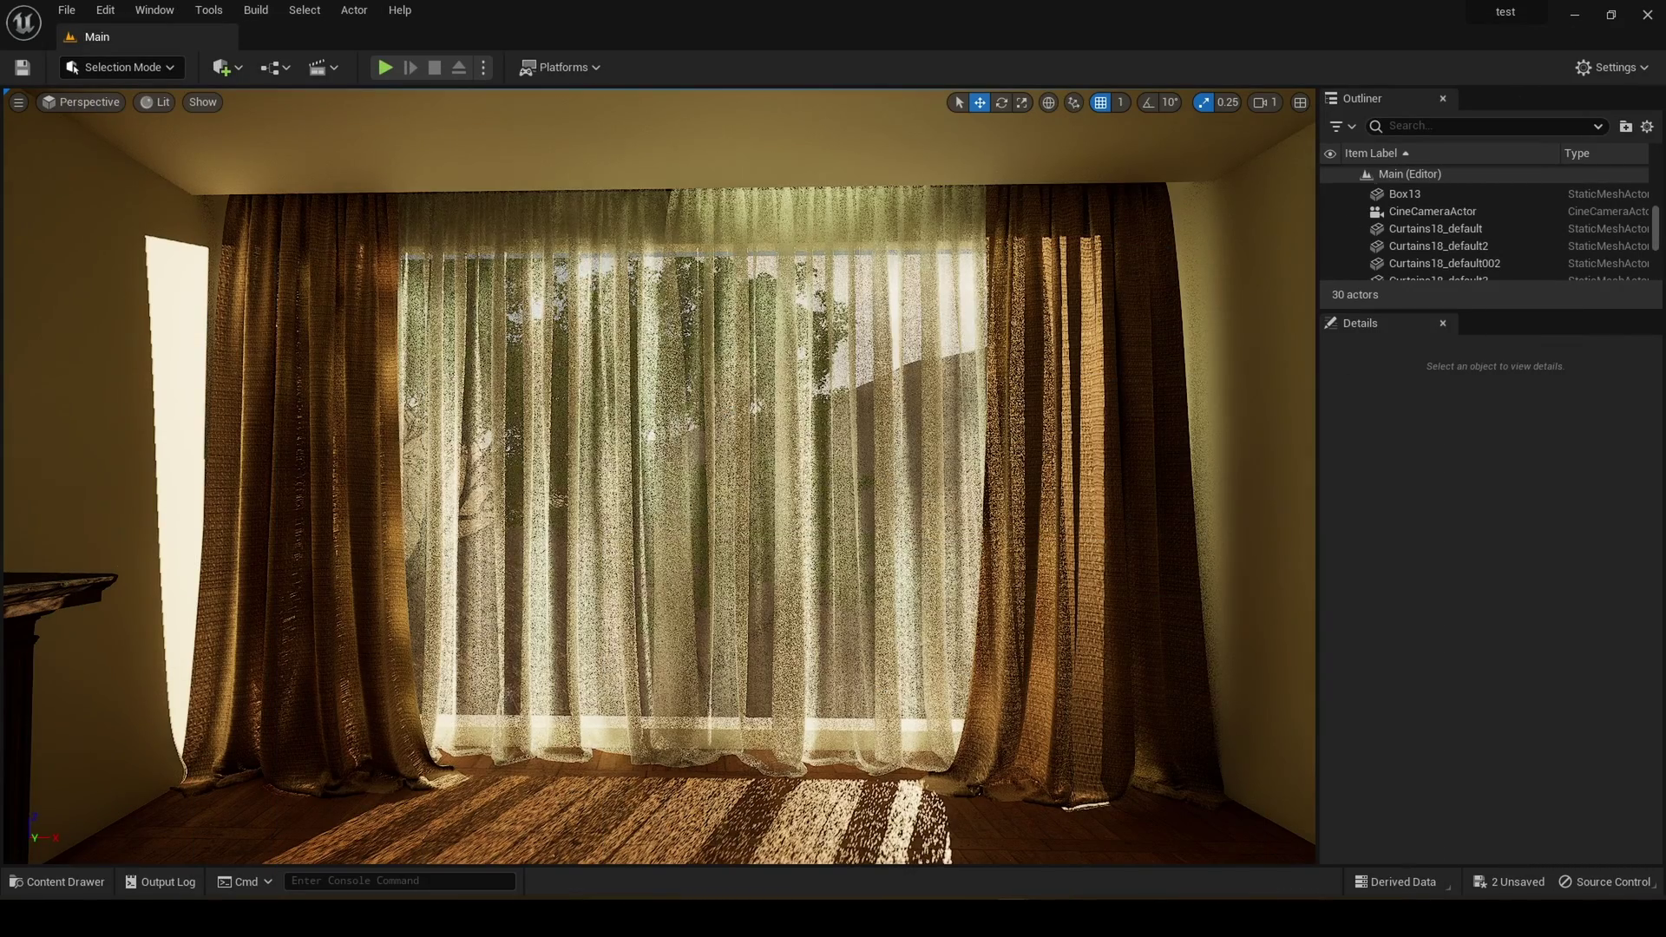
right_click_drag(660, 478, 729, 493)
key("s")
key("w")
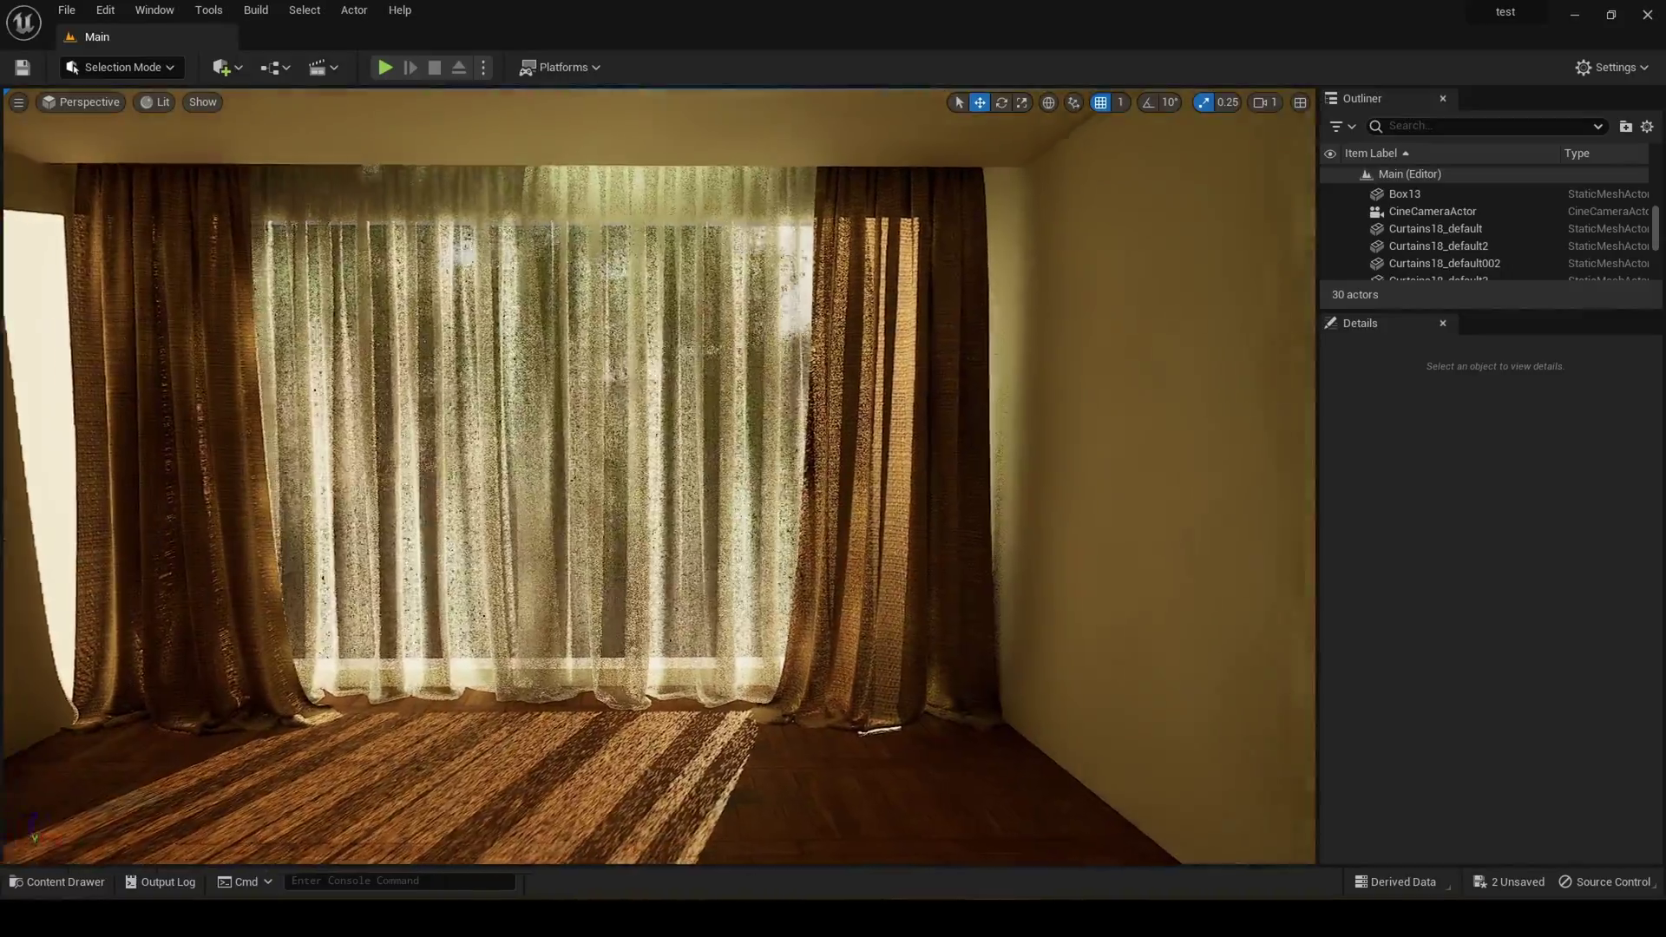
mouse_move(849, 486)
right_mouse_down()
mouse_move(885, 493)
mouse_move(881, 464)
mouse_move(849, 486)
right_mouse_up()
key("w")
key("s")
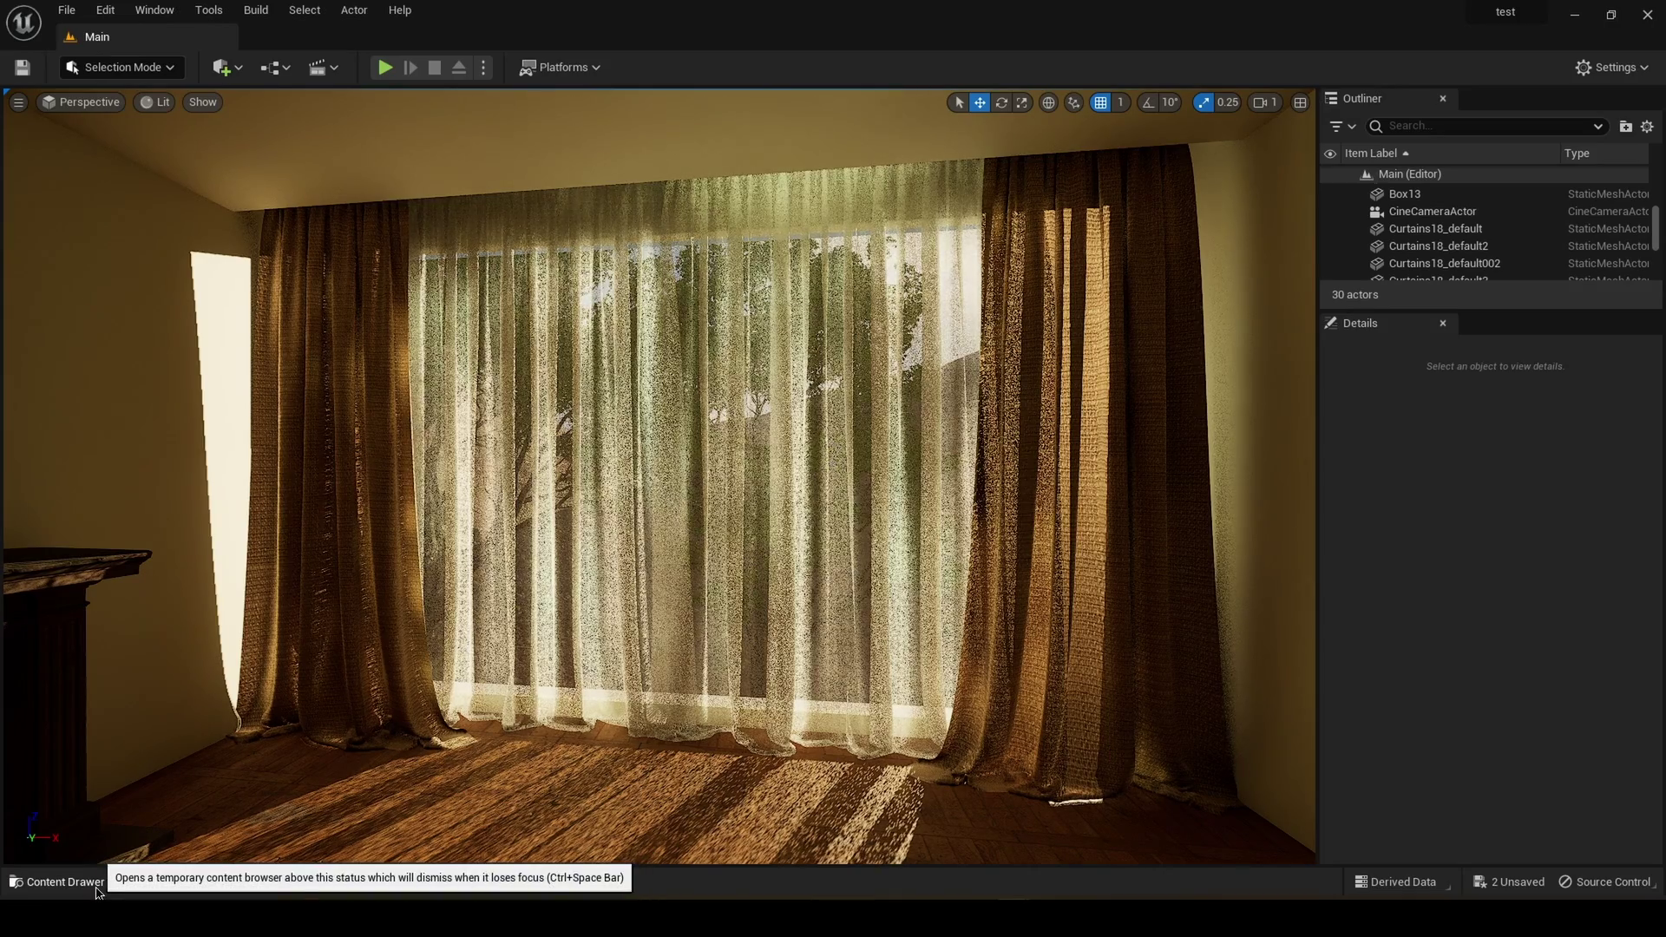
- Reopen the Curtain_Opaque material from the Curtain folder
left_click(57, 882)
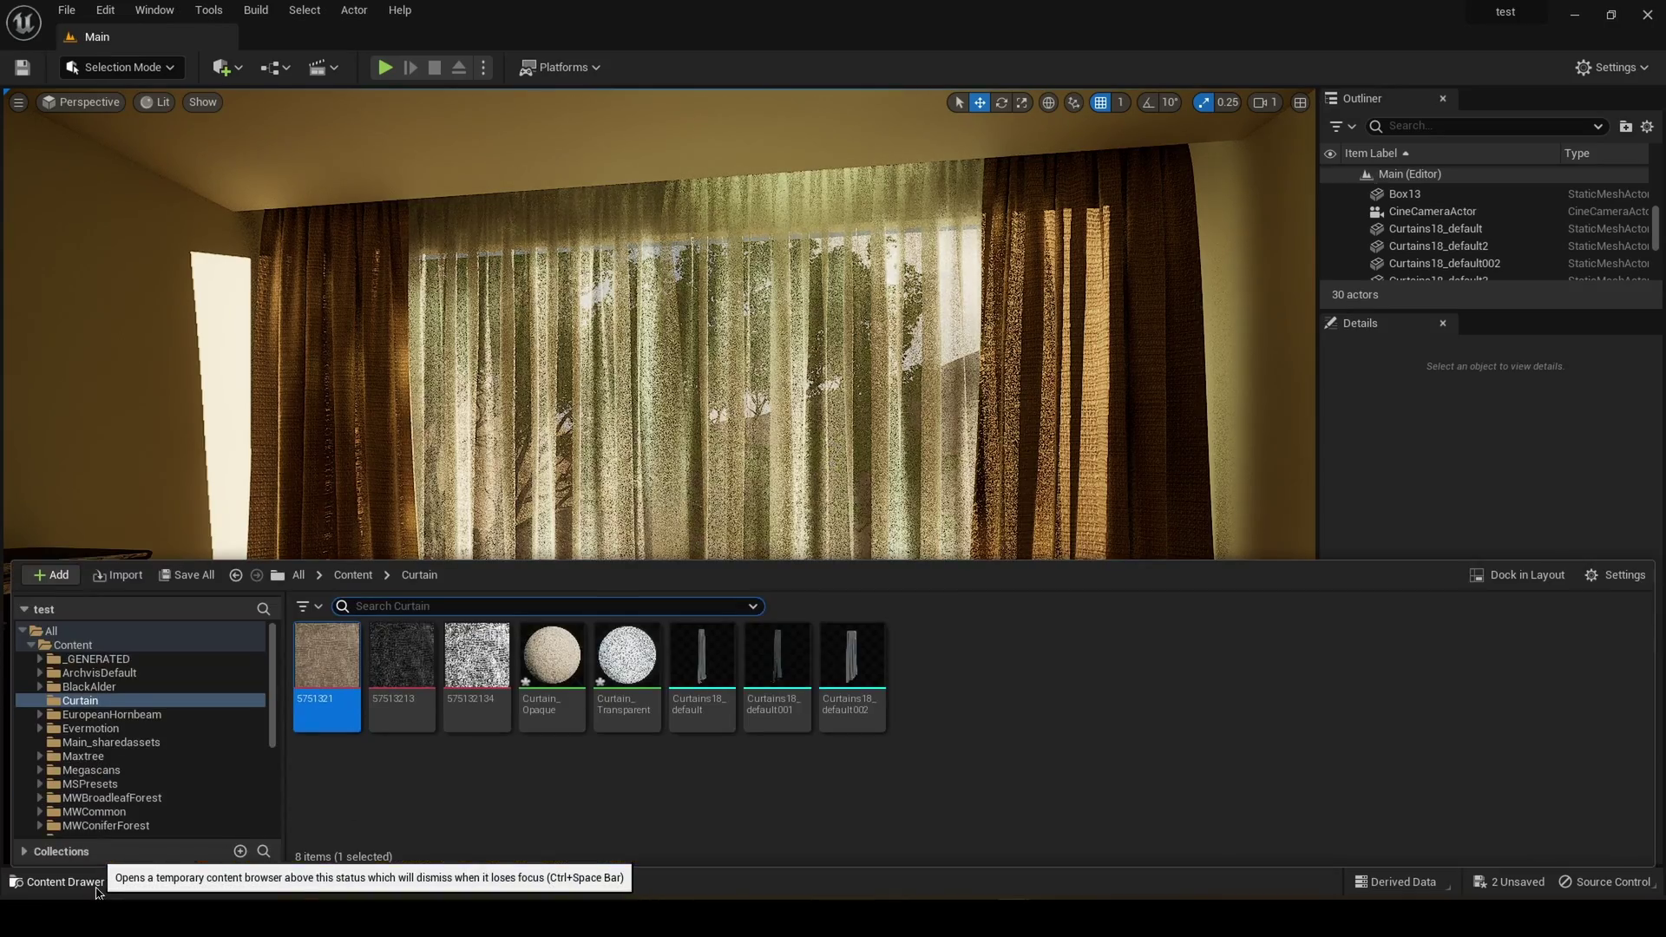
left_click(96, 884)
left_click(87, 883)
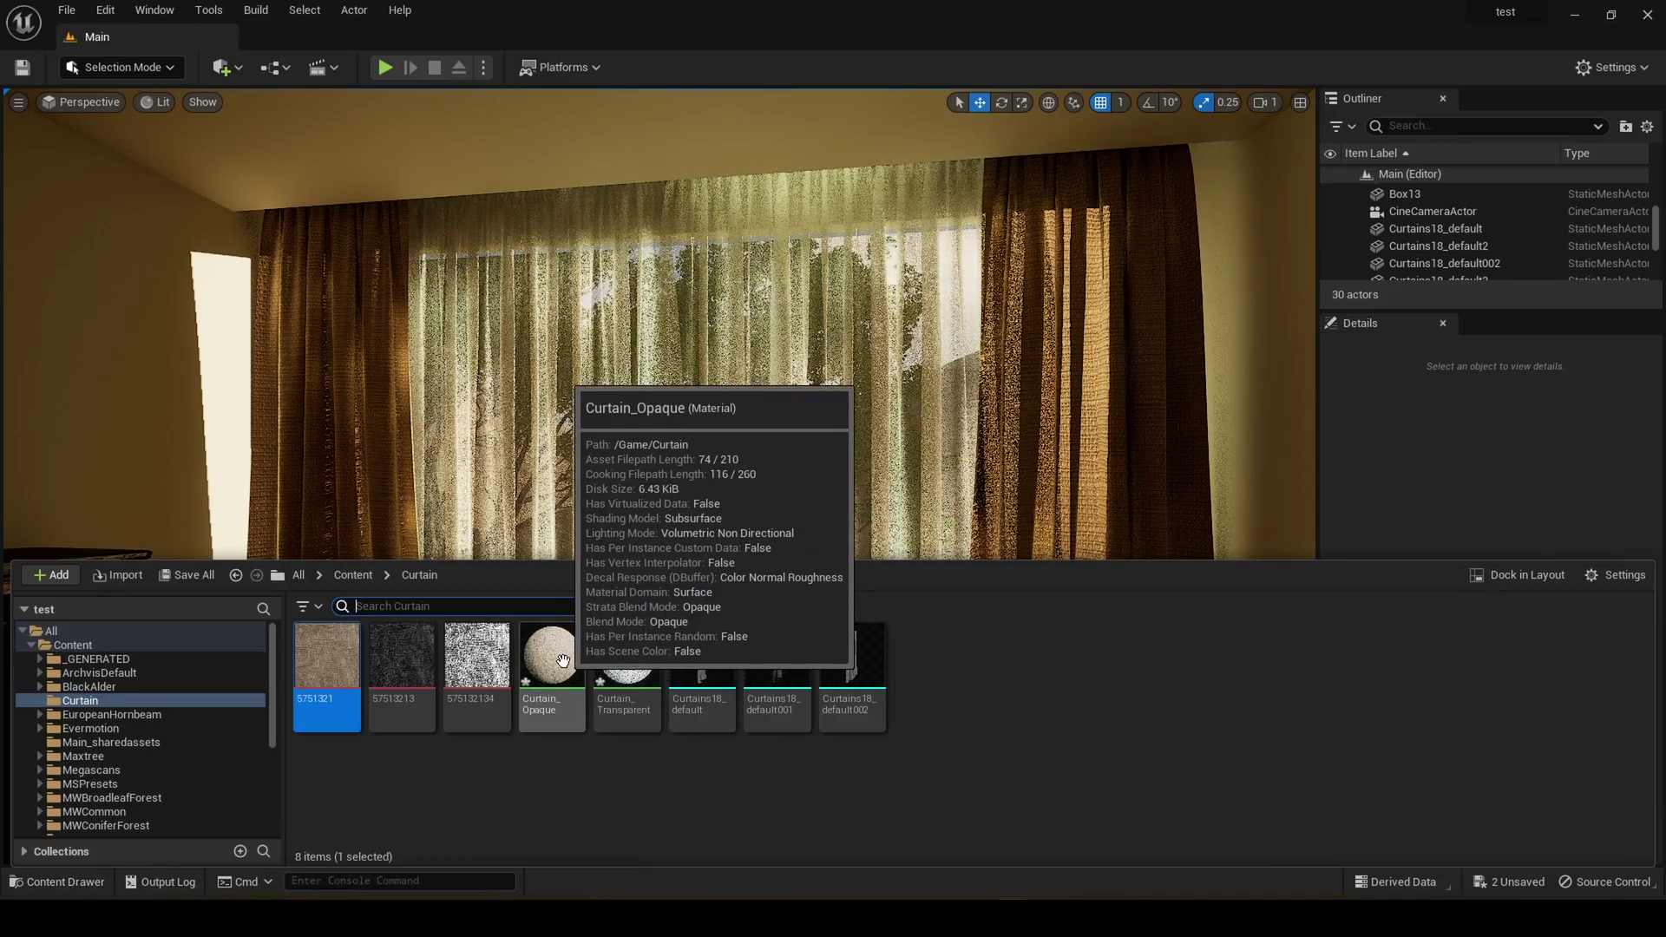
double_click(551, 660)
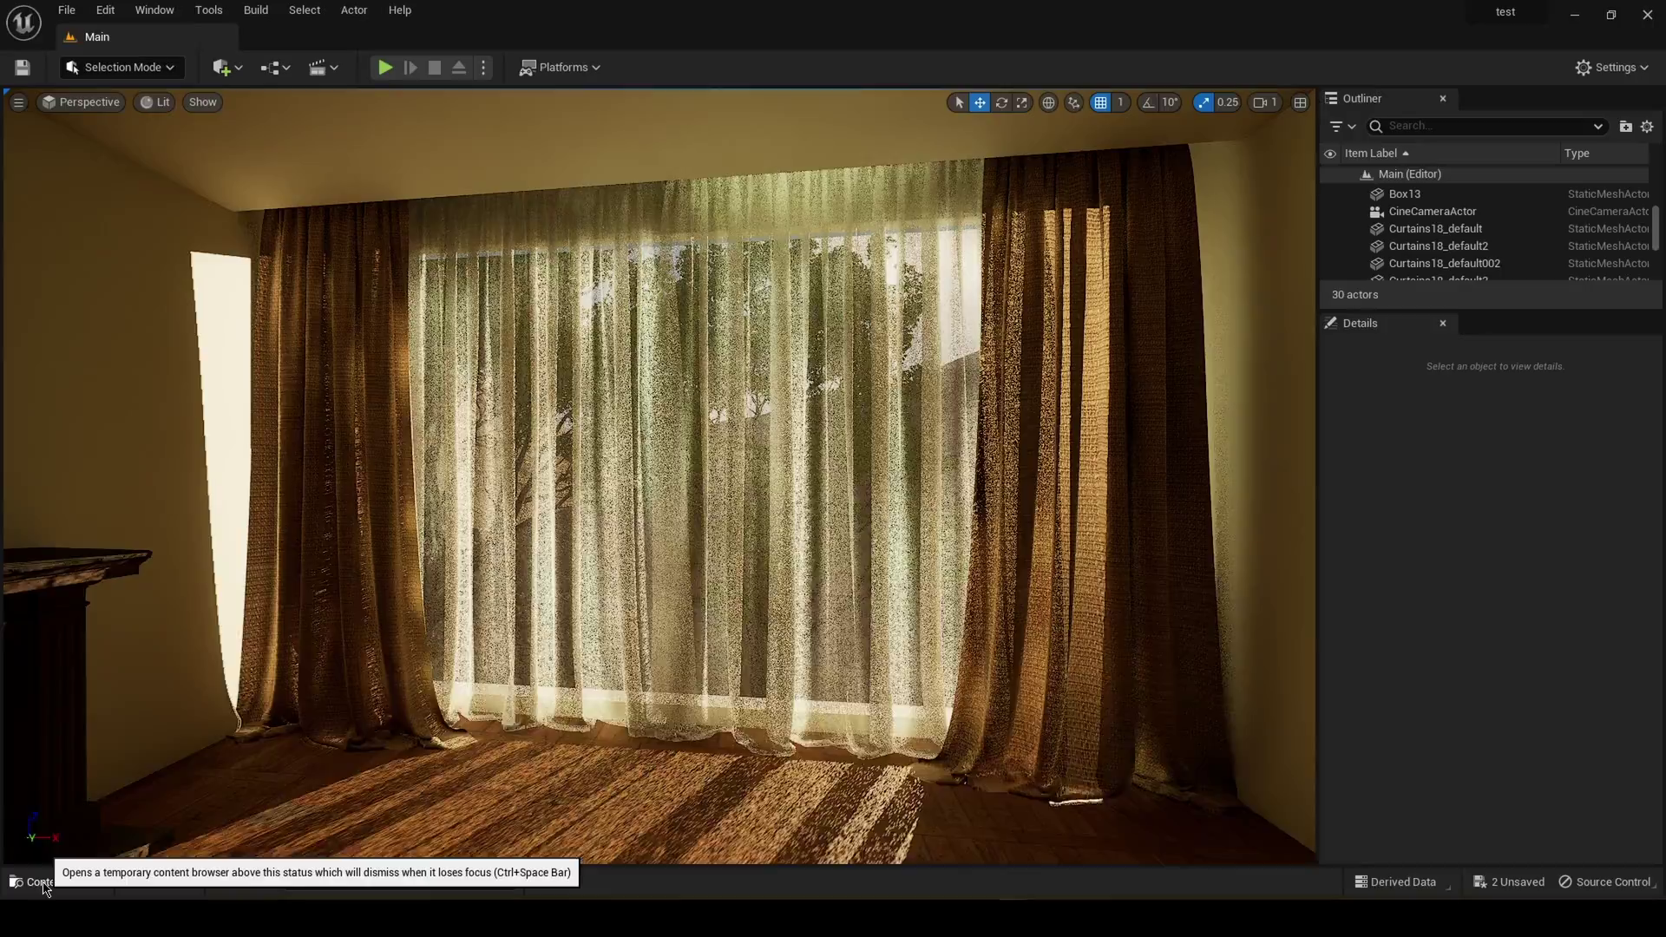
- Inspect the fabric of the opaque side curtains in the level up close and from a distance
left_click(43, 883)
right_click_drag(1126, 306, 1215, 304)
key("w")
key("s")
mouse_move(830, 571)
right_mouse_down()
mouse_move(781, 564)
mouse_move(830, 571)
right_mouse_up()
key("w")
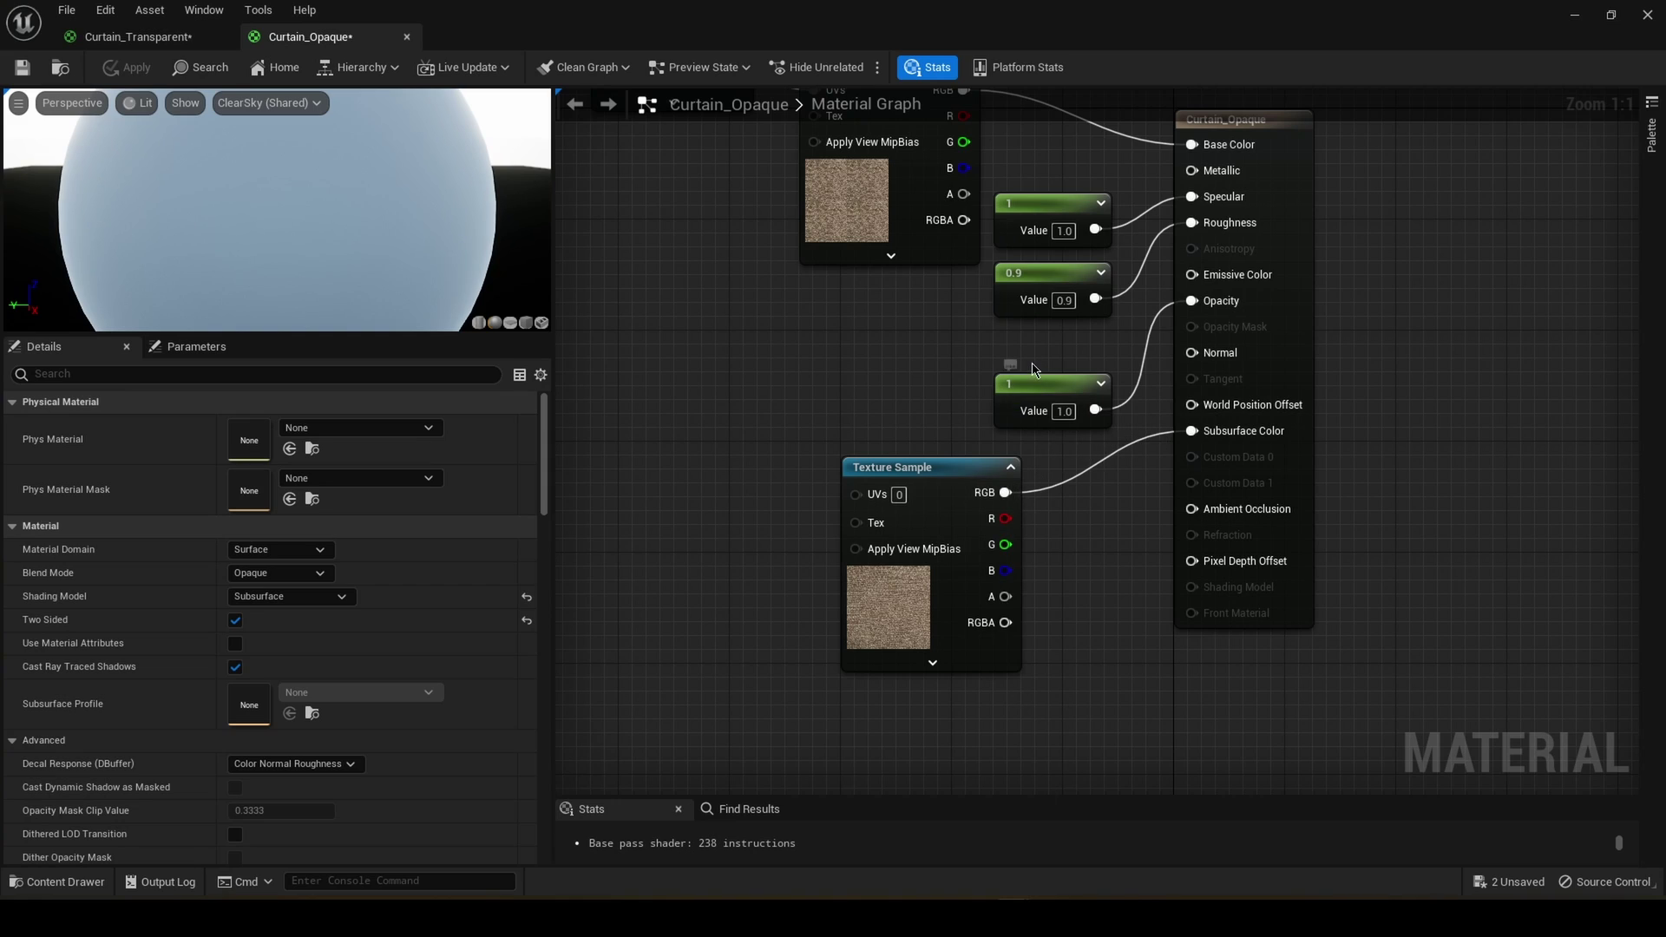
- Move the Opacity constant up below the Roughness constant, set its value to 0.1 and apply the material changes
left_click_drag(1052, 375, 1052, 333)
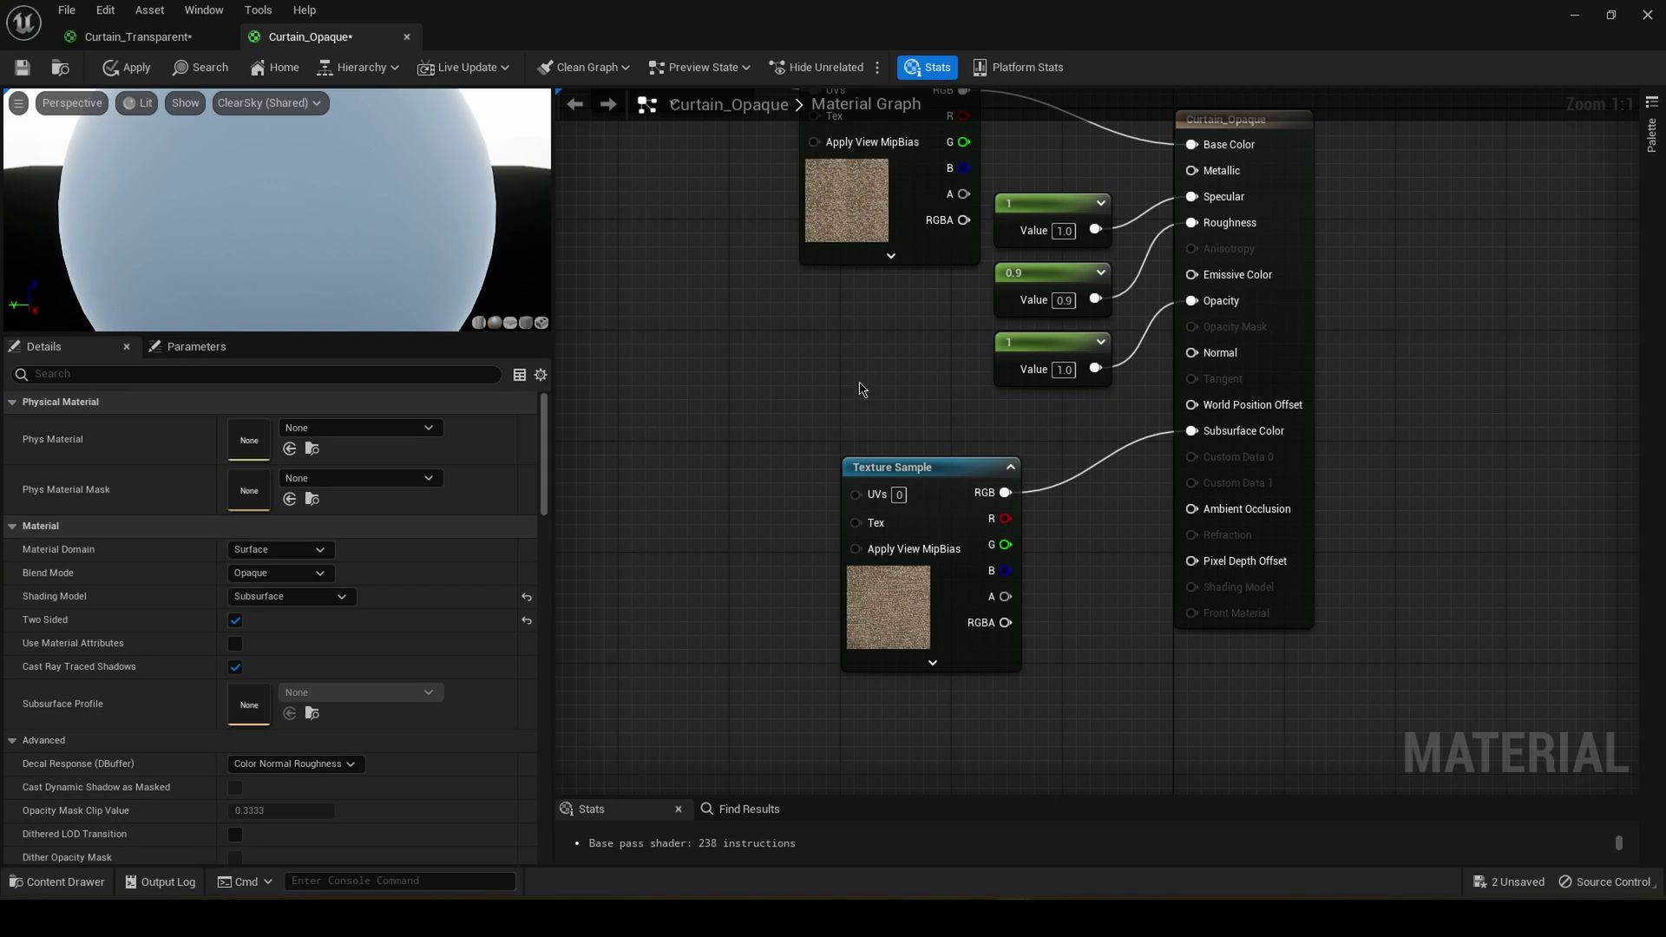
left_click(1065, 371)
type("0.1")
key("Return")
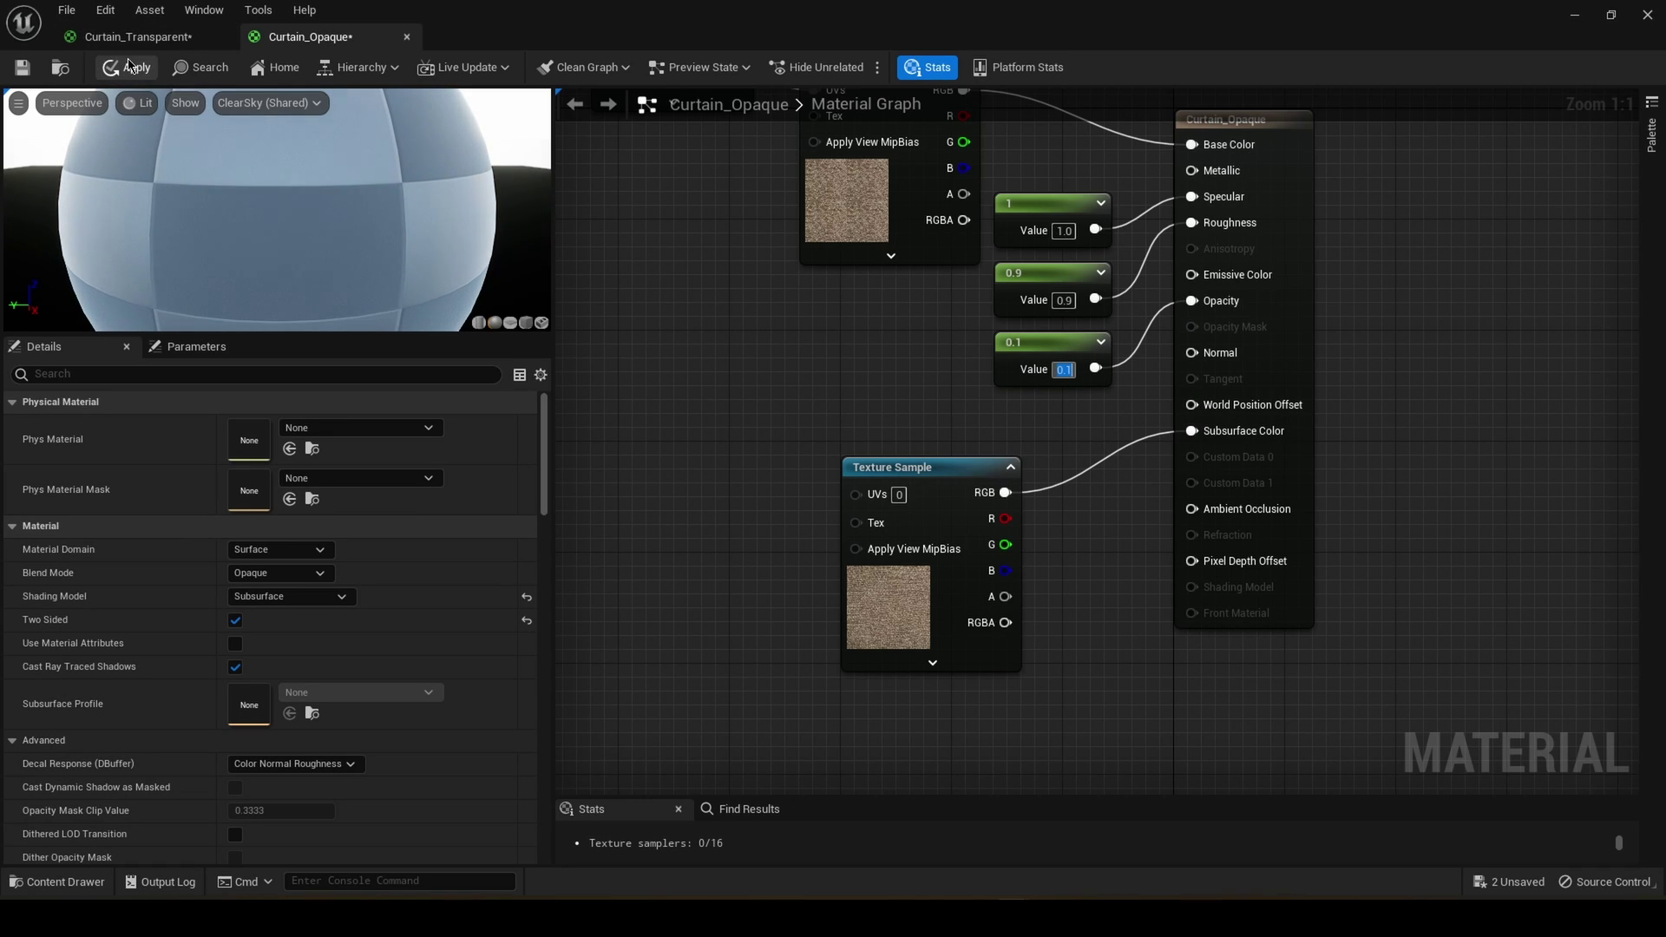
left_click(130, 67)
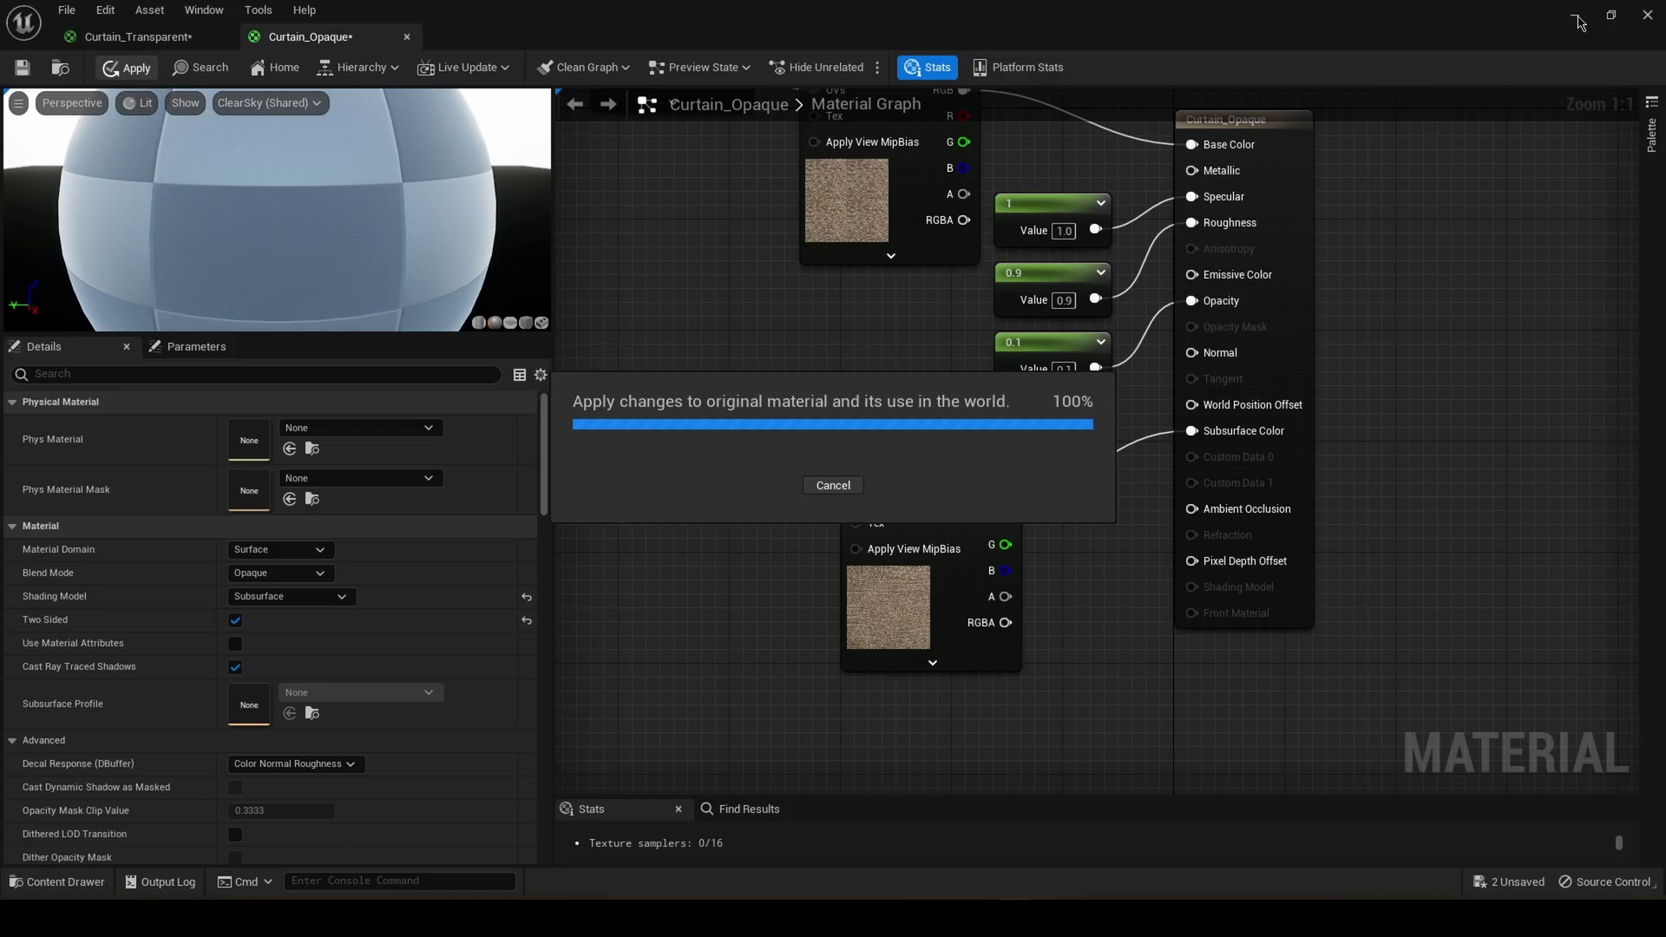
- Return to the level and examine how light passes through the side curtains from different distances and angles
left_click(1576, 17)
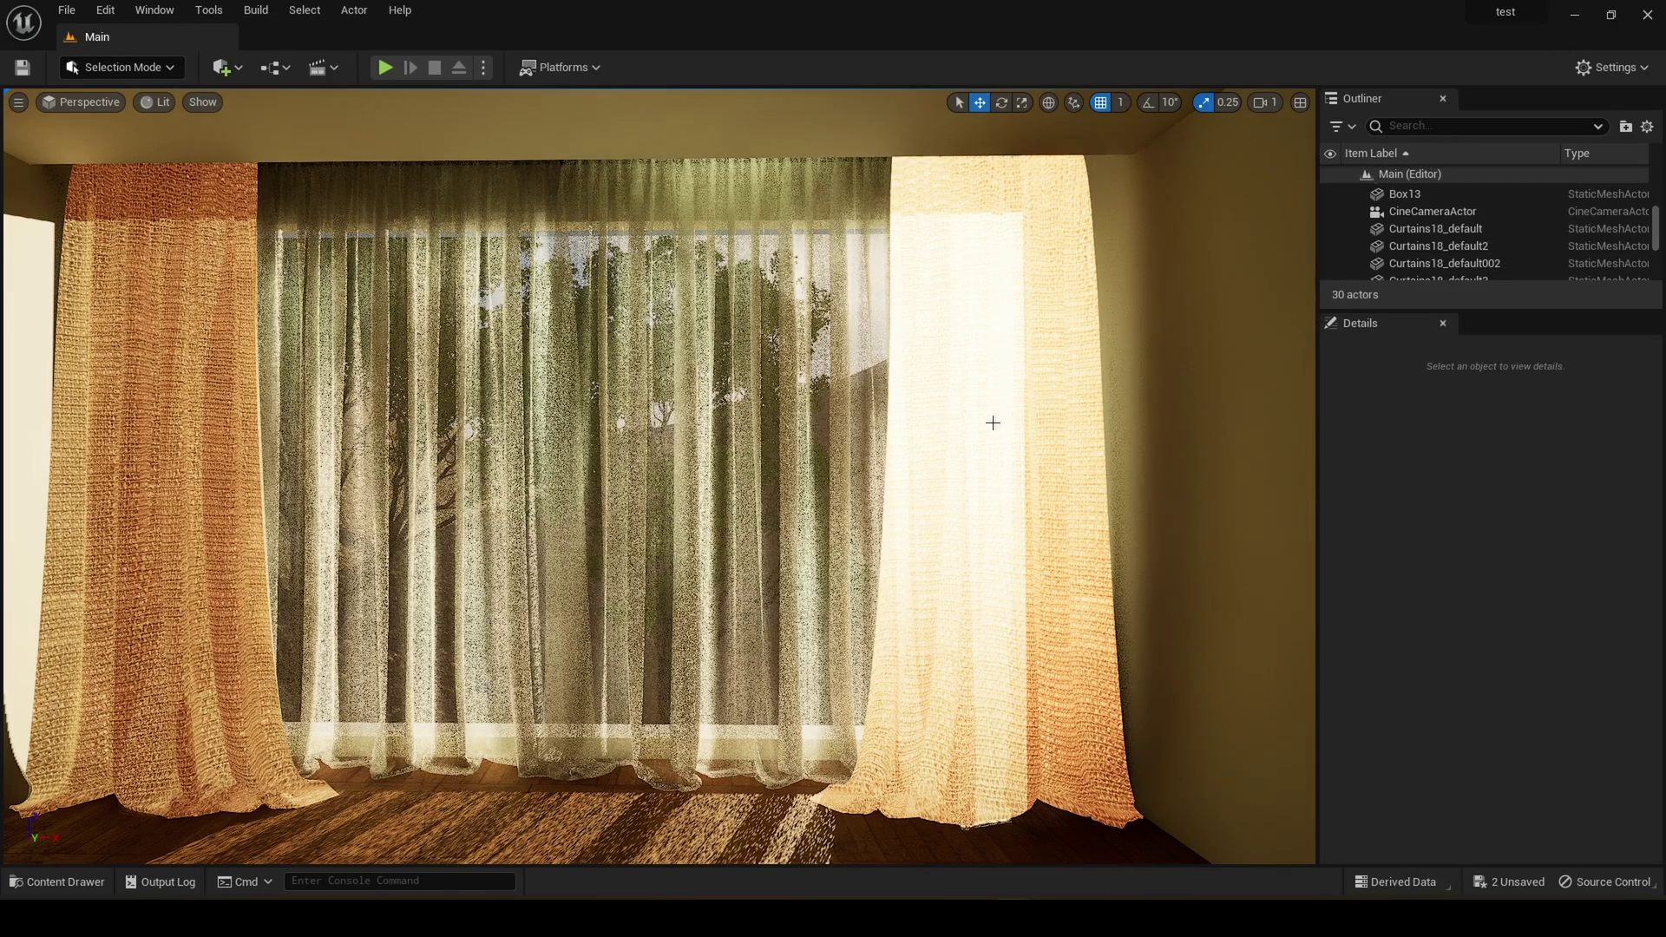
key("s")
right_click_drag(660, 476, 656, 438)
key("w")
key("w")
key("a")
key("d")
key("a")
key("d")
key("w")
- Switch the viewport's view mode from Lit to Path Tracing
left_click(159, 108)
left_click(225, 316)
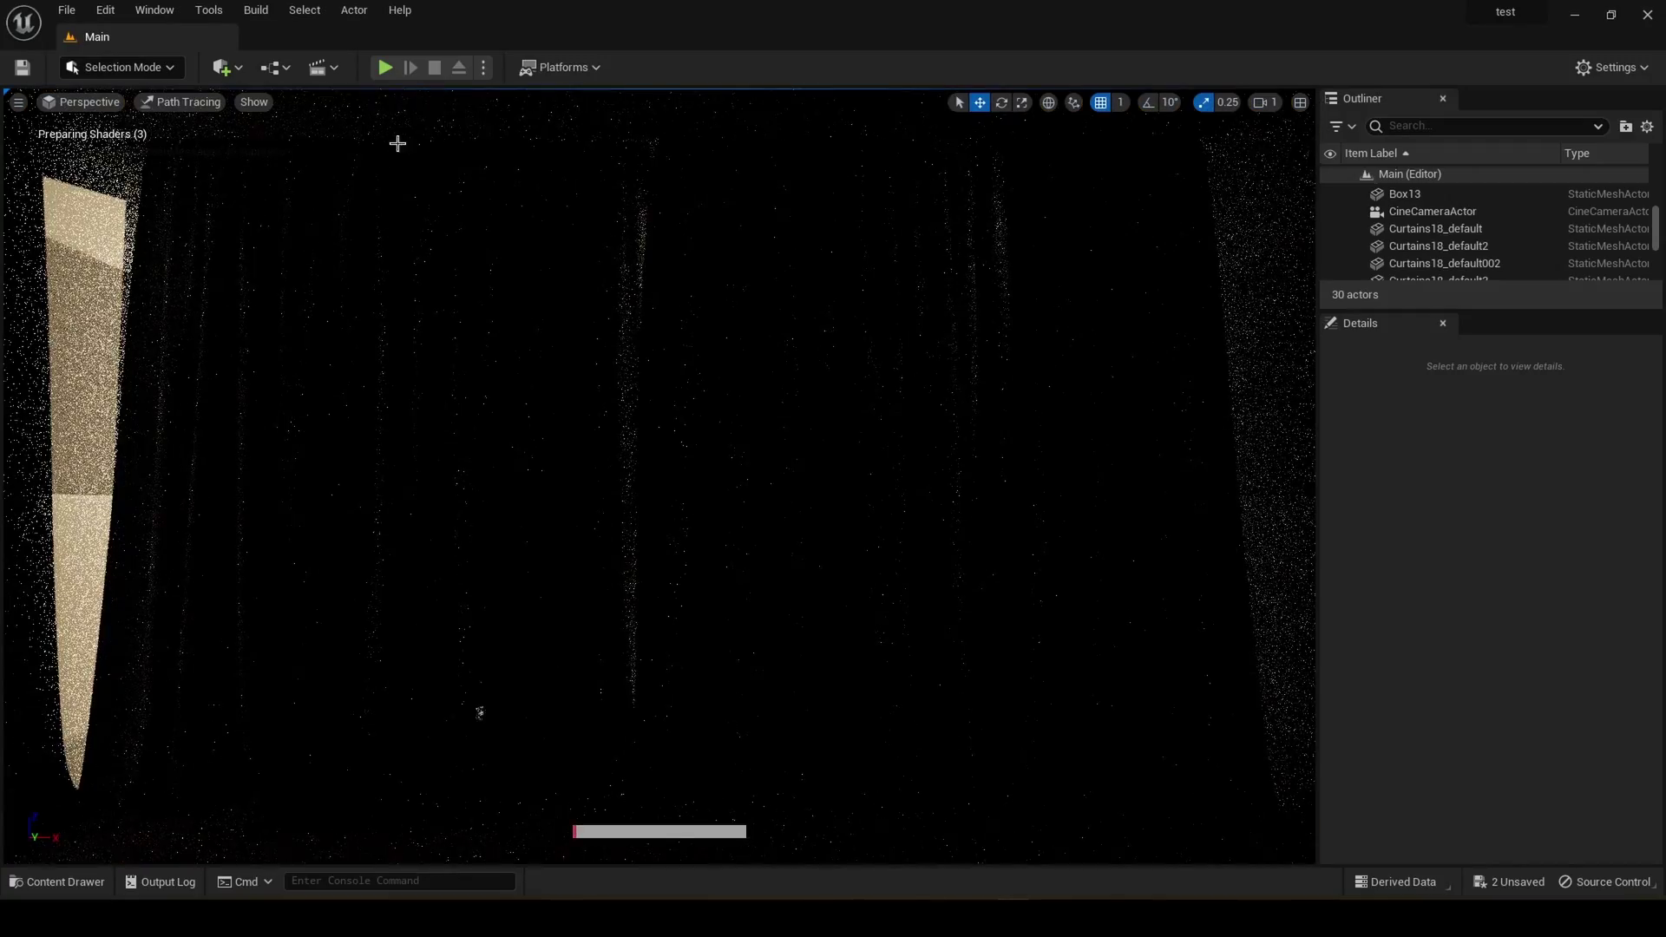